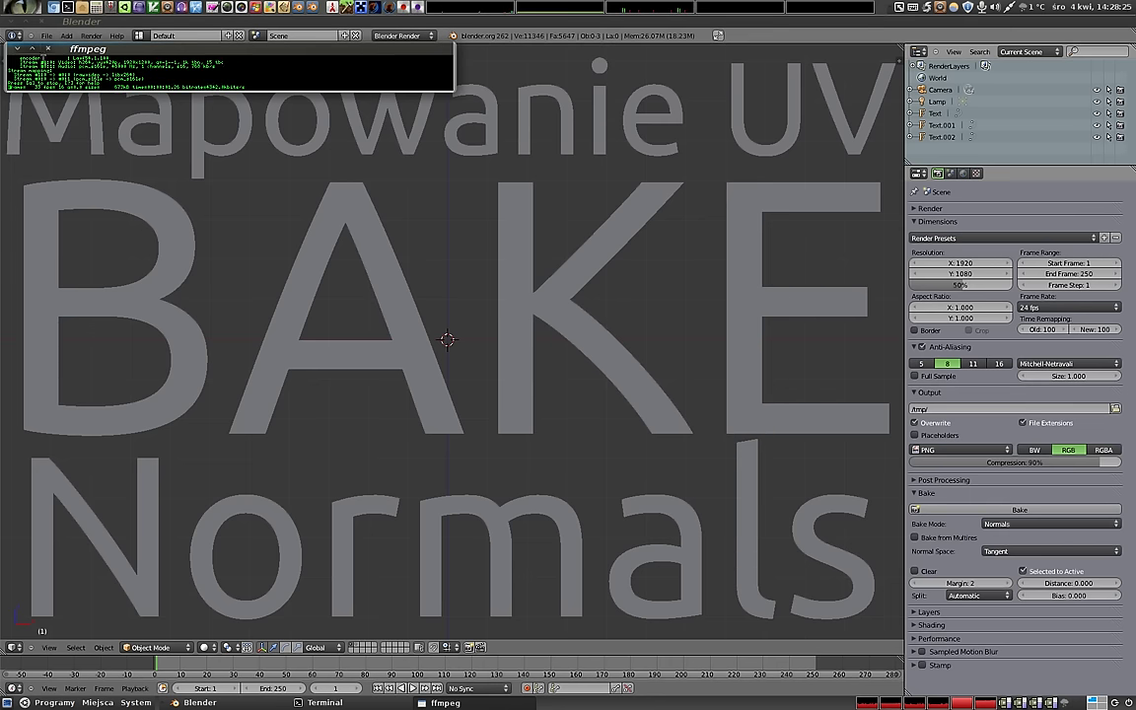
- Hide the terminal and delete the BAKE, Mapowanie UV and Normals text objects
{"action": "left_click", "coordinate": [17, 49]}
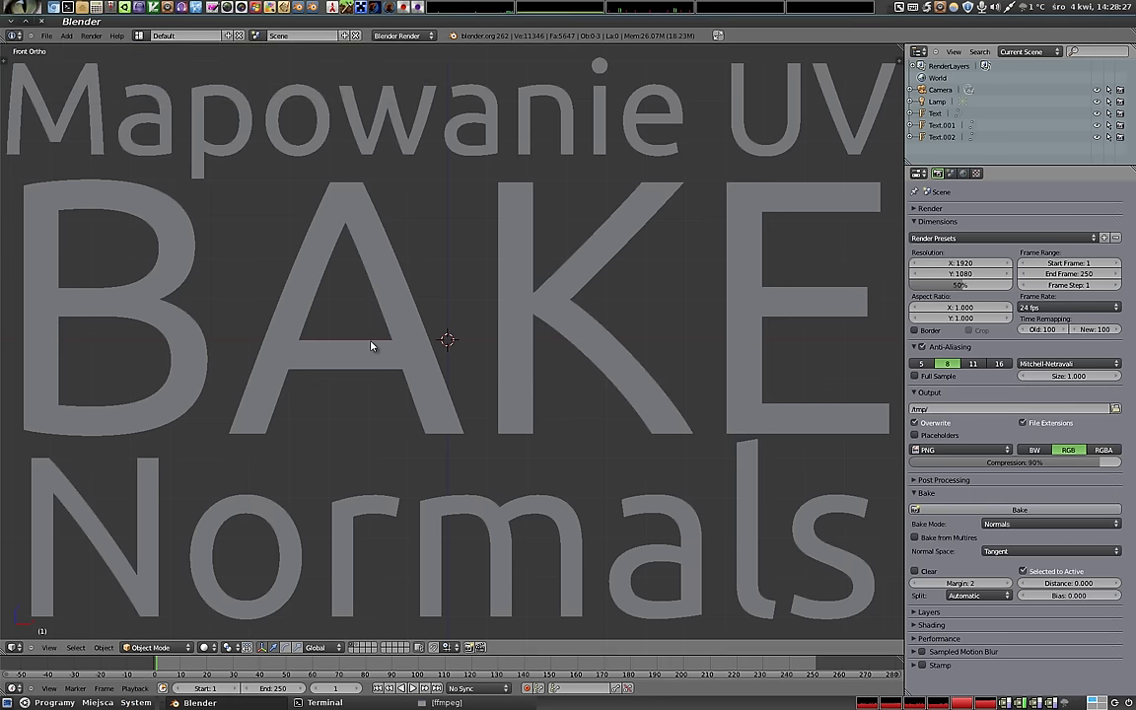
{"action": "right_click", "coordinate": [416, 360]}
{"action": "key", "text": "x"}
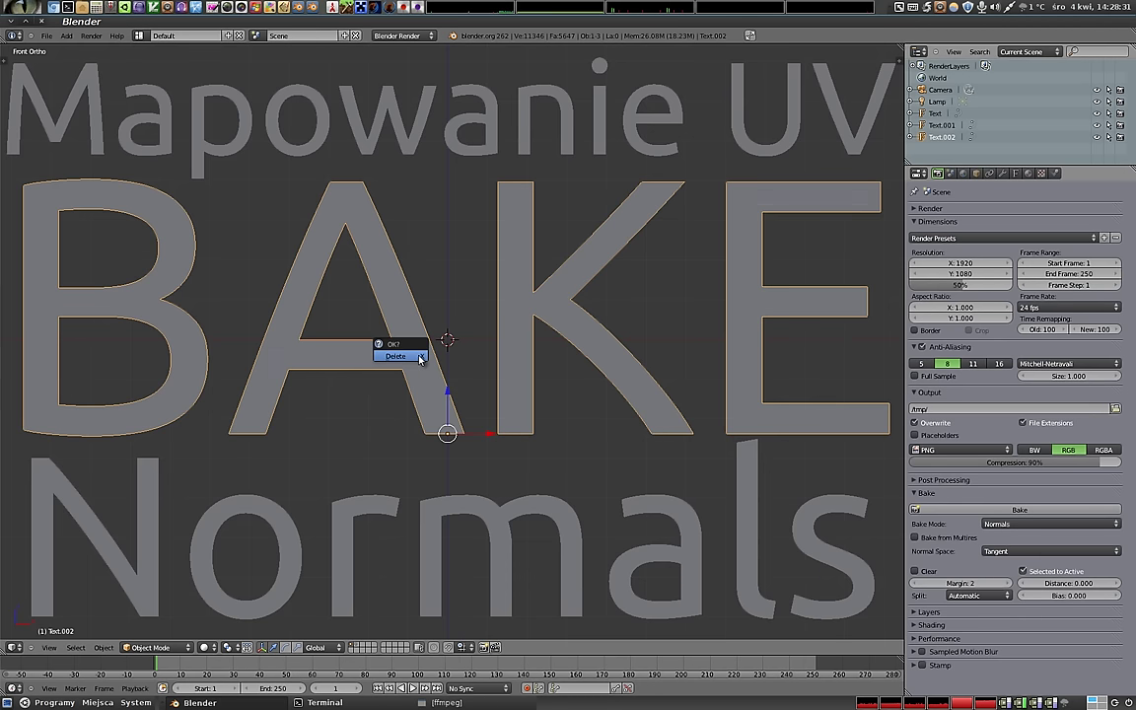
{"action": "left_click", "coordinate": [418, 355]}
{"action": "right_click", "coordinate": [407, 130]}
{"action": "key", "text": "x"}
{"action": "left_click", "coordinate": [439, 148]}
{"action": "right_click", "coordinate": [444, 509]}
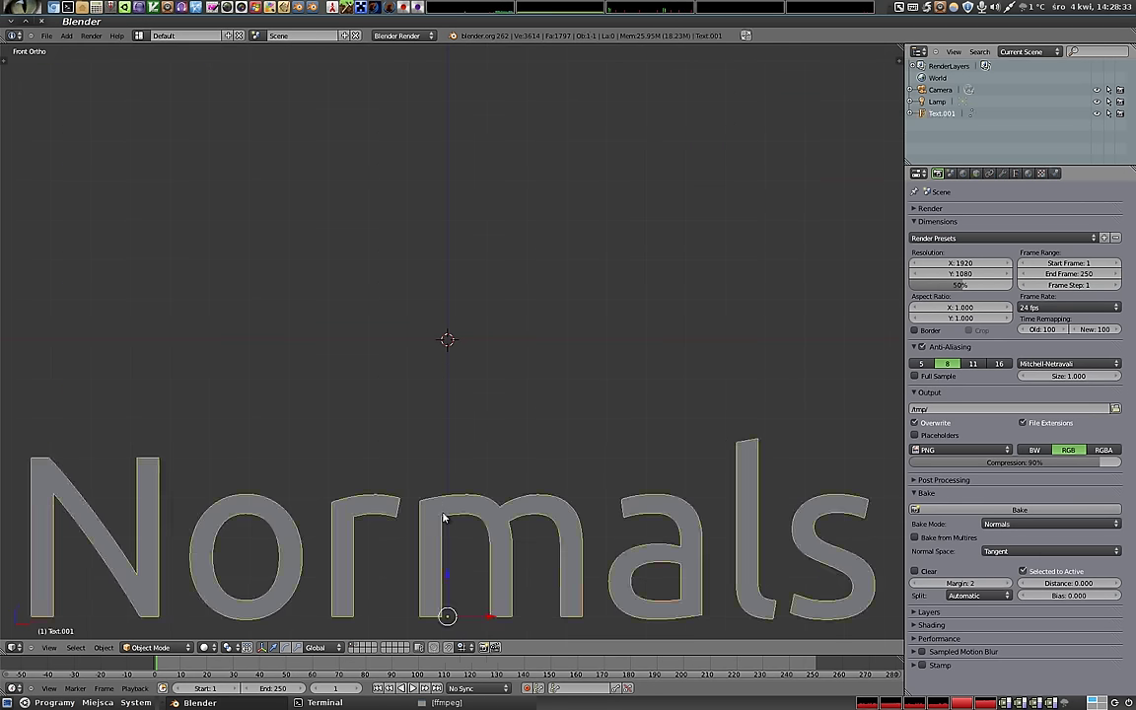
{"action": "key", "text": "x"}
{"action": "left_click", "coordinate": [443, 437]}
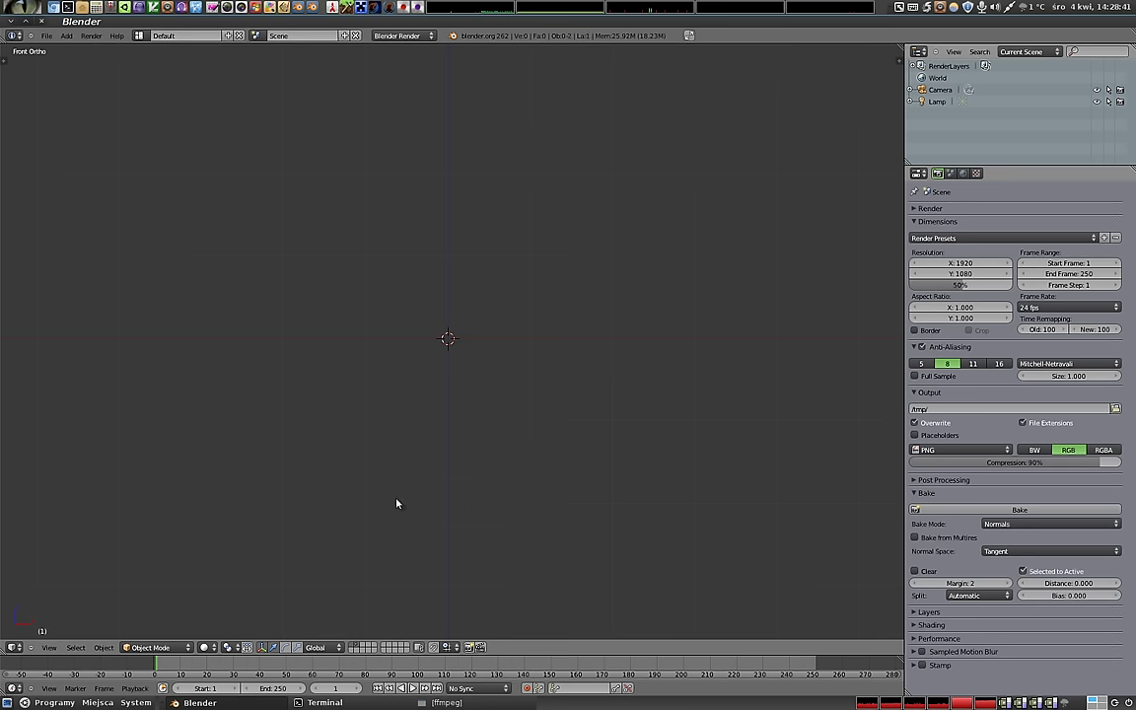
- Add a plane mesh and scale it to twice its size
{"action": "key", "text": "shift+a"}
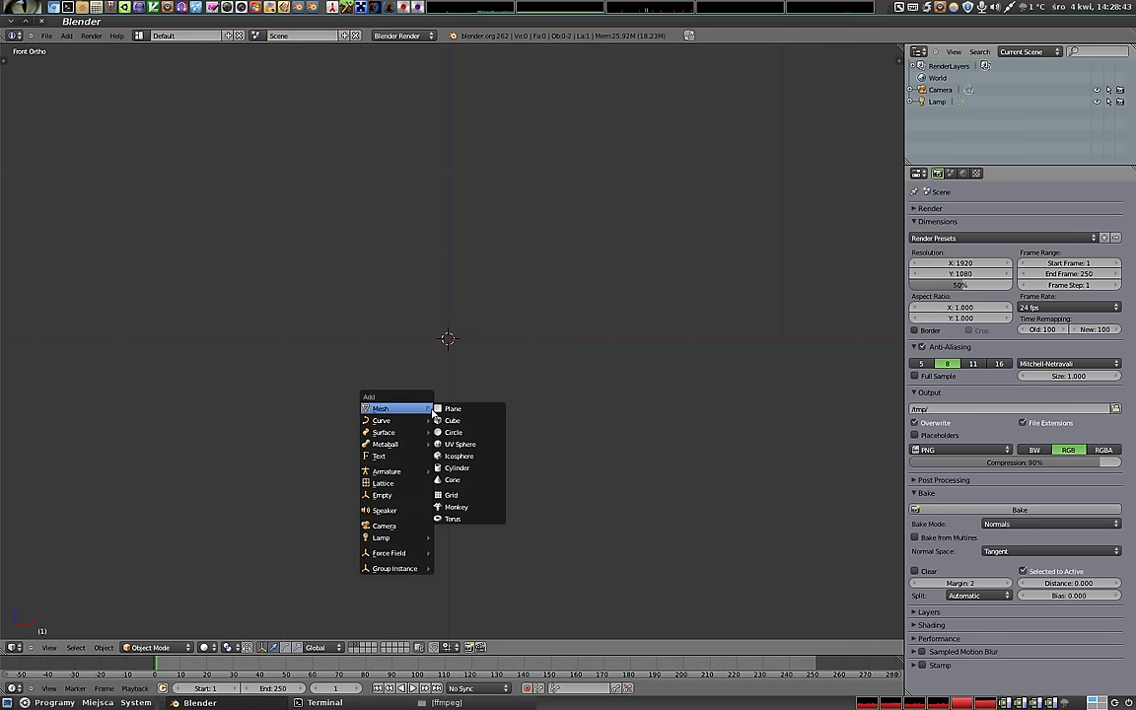
{"action": "left_click", "coordinate": [466, 404]}
{"action": "key", "text": "s"}
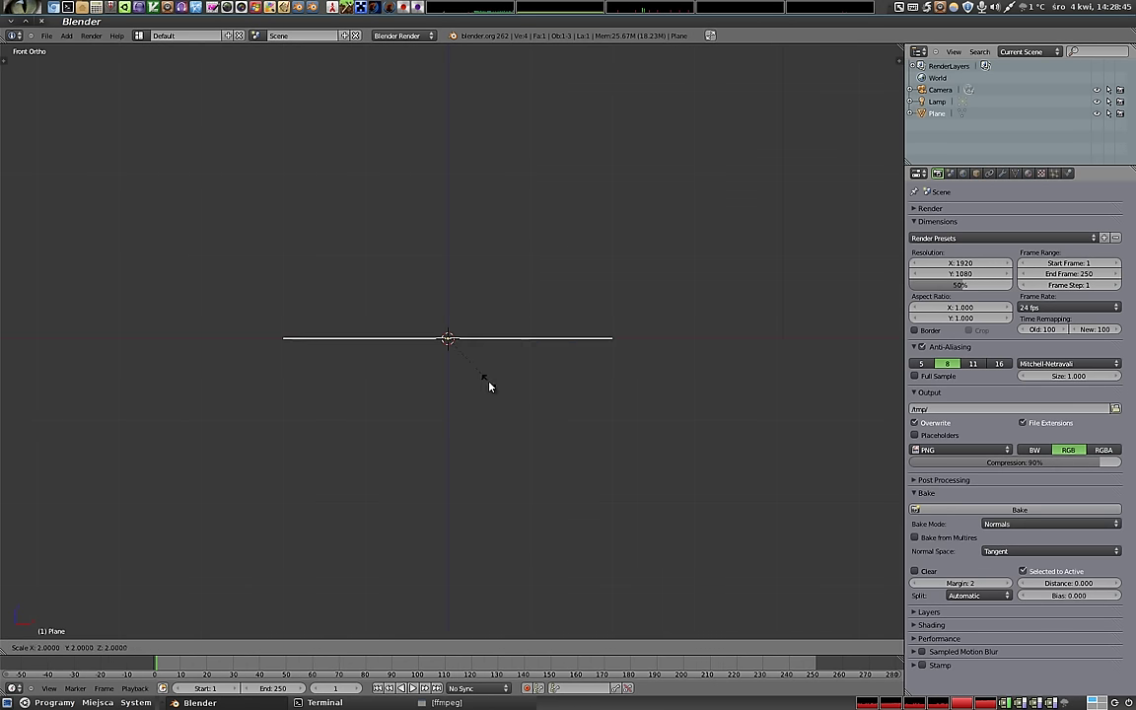
{"action": "left_click", "coordinate": [487, 385]}
- Orbit the view around the plane and enter Edit Mode on its mesh
{"action": "mouse_move", "coordinate": [484, 413]}
{"action": "middle_mouse_down"}
{"action": "mouse_move", "coordinate": [419, 335]}
{"action": "mouse_move", "coordinate": [381, 350]}
{"action": "middle_mouse_up"}
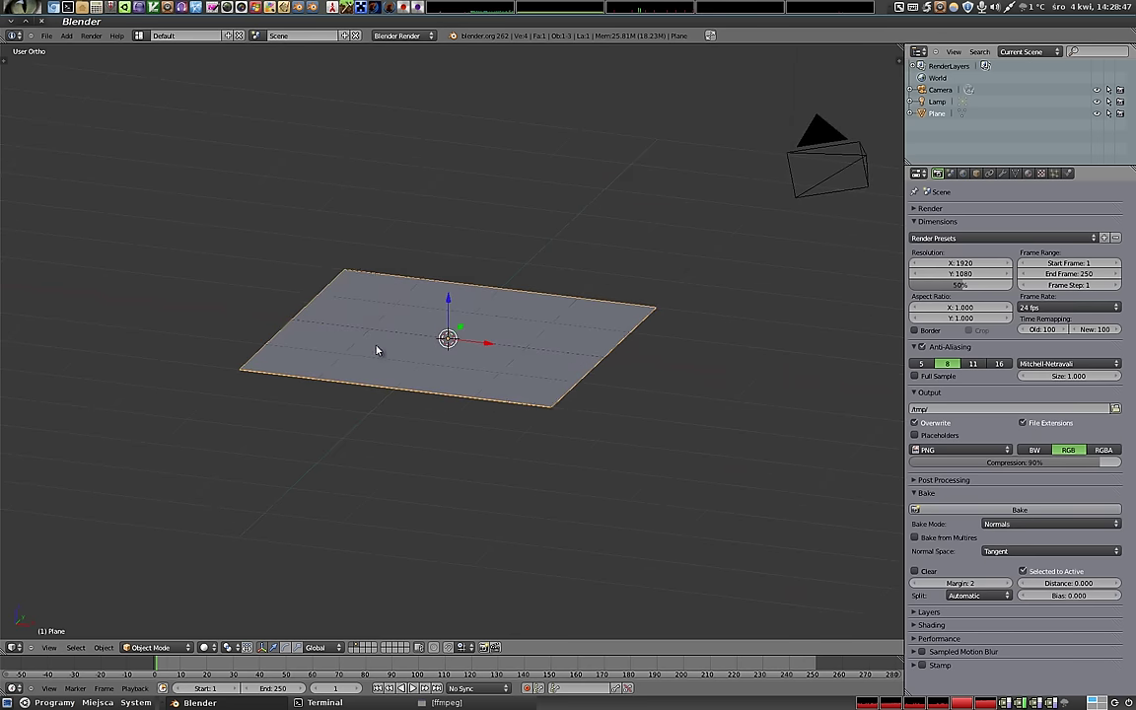
{"action": "scroll", "coordinate": [493, 380], "scroll_direction": "up", "scroll_amount": 2}
{"action": "mouse_move", "coordinate": [499, 375]}
{"action": "middle_mouse_down"}
{"action": "mouse_move", "coordinate": [386, 357]}
{"action": "mouse_move", "coordinate": [386, 381]}
{"action": "middle_mouse_up"}
{"action": "scroll", "coordinate": [390, 361], "scroll_direction": "down", "scroll_amount": 2}
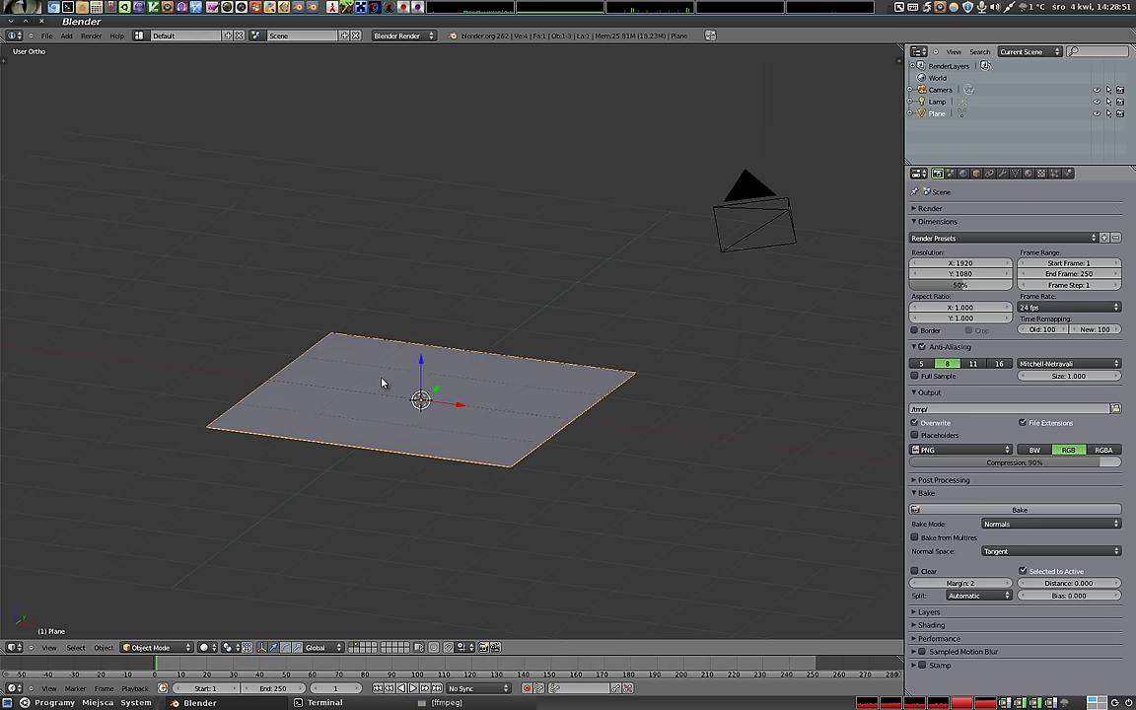
{"action": "key", "text": "Tab"}
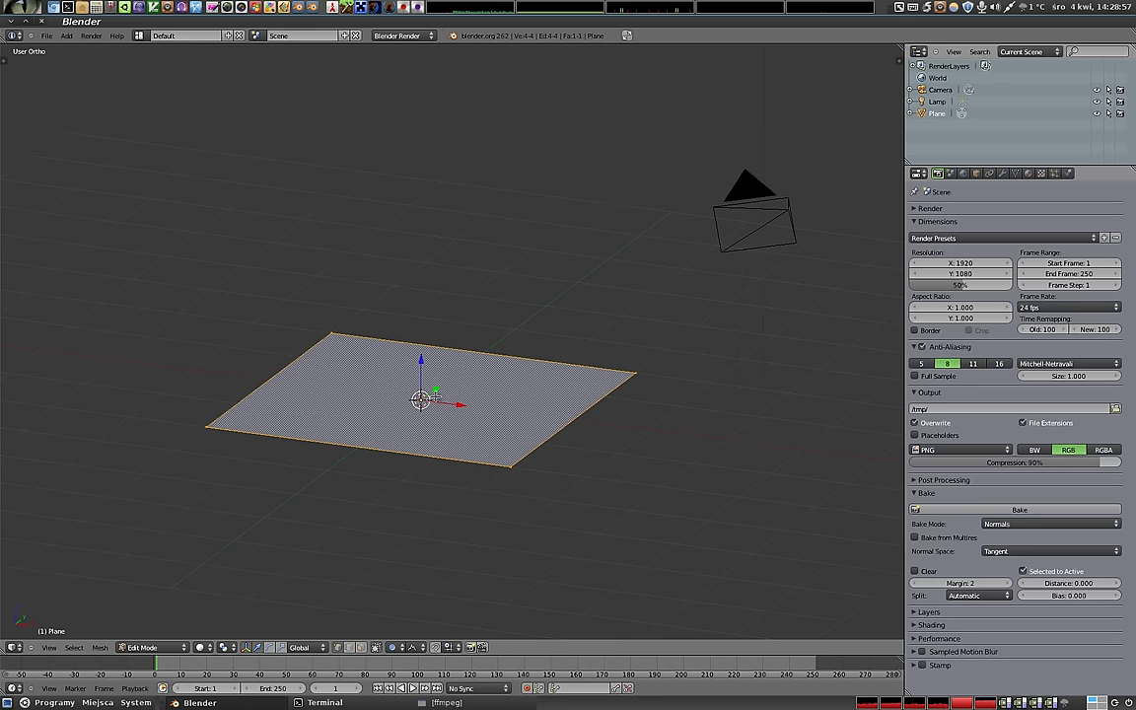
- Loop-cut the plane through its centre and lift the middle edge up into a ridge
{"action": "key", "text": "ctrl+r"}
{"action": "left_click", "coordinate": [422, 370]}
{"action": "right_click", "coordinate": [420, 367]}
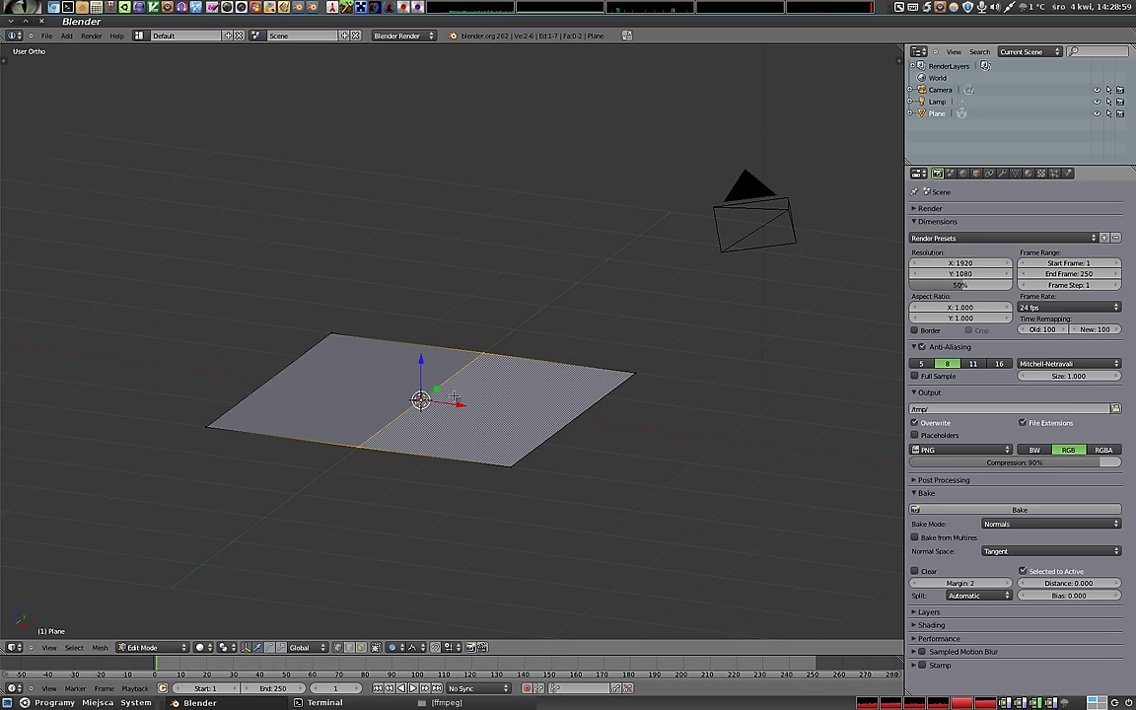
{"action": "left_click_drag", "start_coordinate": [421, 367], "coordinate": [421, 317]}
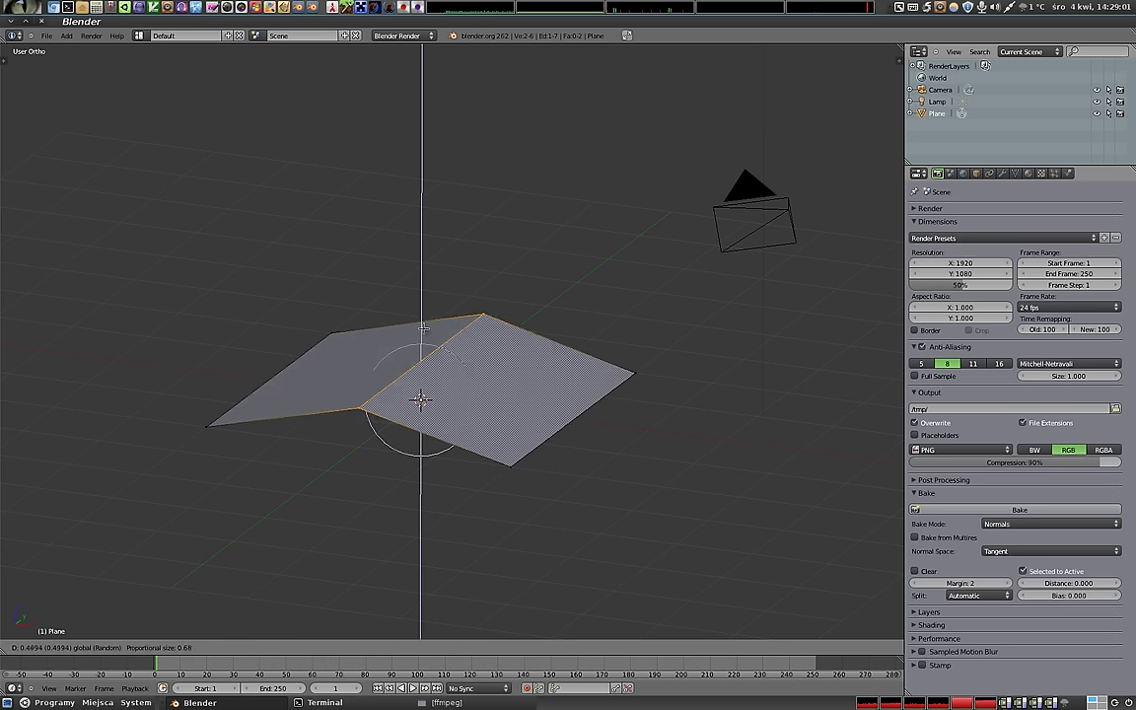
{"action": "middle_click_drag", "start_coordinate": [423, 399], "coordinate": [425, 428]}
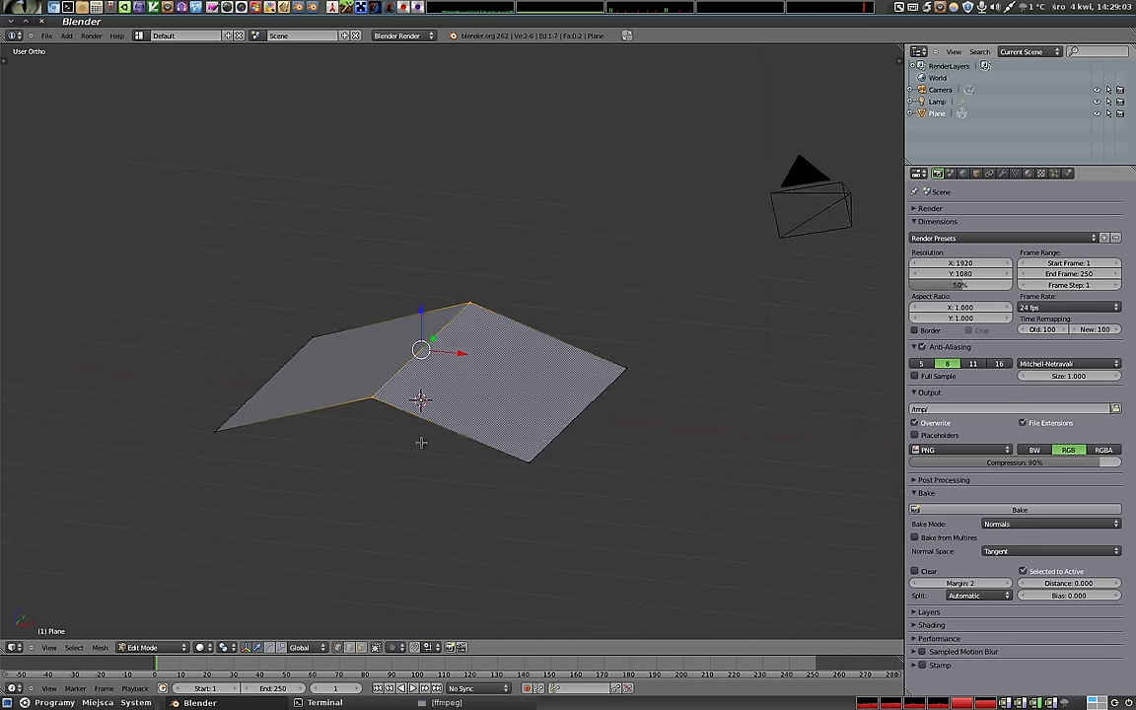
{"action": "key", "text": "n"}
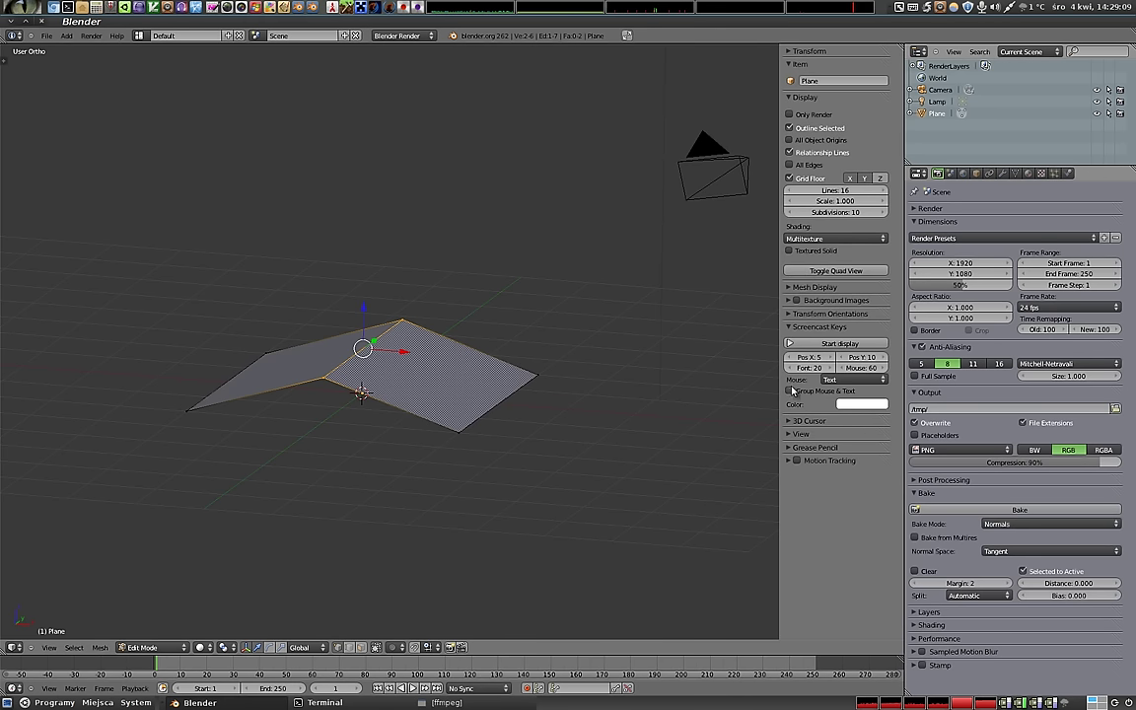
- Turn on Face normals display and orbit to inspect the folded plane's normals
{"action": "left_click", "coordinate": [789, 287]}
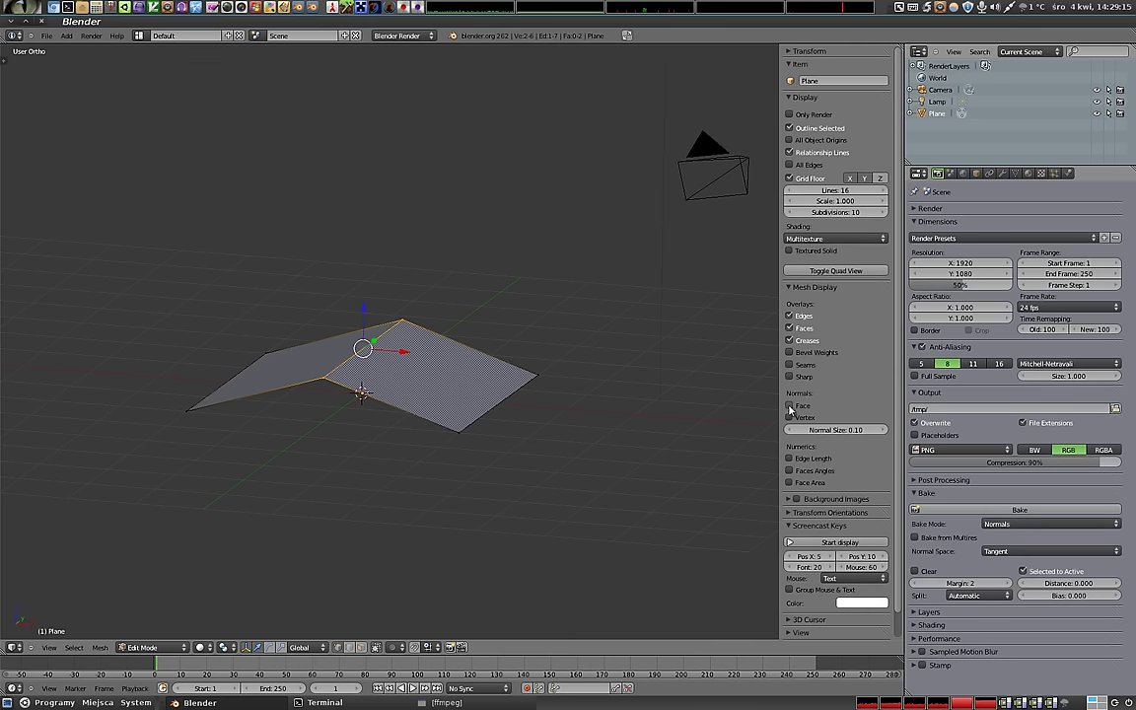
{"action": "scroll", "coordinate": [296, 410], "scroll_direction": "up", "scroll_amount": 3}
{"action": "mouse_move", "coordinate": [330, 411]}
{"action": "middle_mouse_down"}
{"action": "mouse_move", "coordinate": [382, 430]}
{"action": "mouse_move", "coordinate": [413, 325]}
{"action": "mouse_move", "coordinate": [442, 326]}
{"action": "middle_mouse_up"}
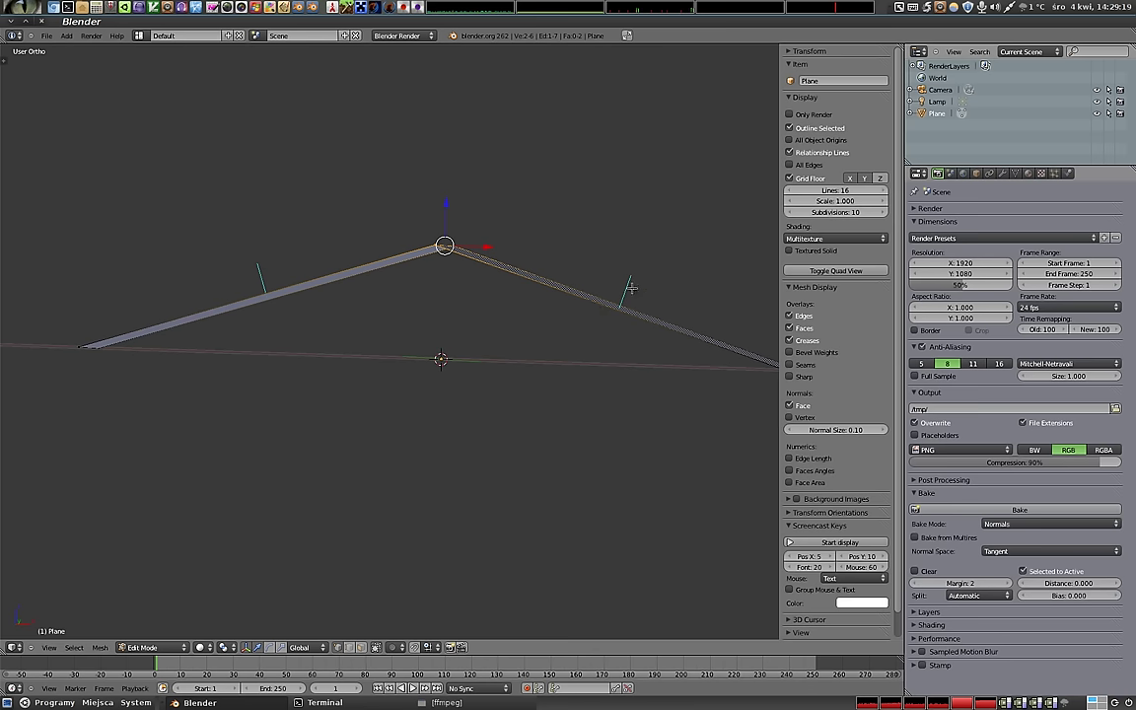
{"action": "mouse_move", "coordinate": [386, 253]}
{"action": "middle_mouse_down", "text": "shift"}
{"action": "mouse_move", "coordinate": [378, 314]}
{"action": "mouse_move", "coordinate": [392, 316]}
{"action": "middle_mouse_up", "text": "shift"}
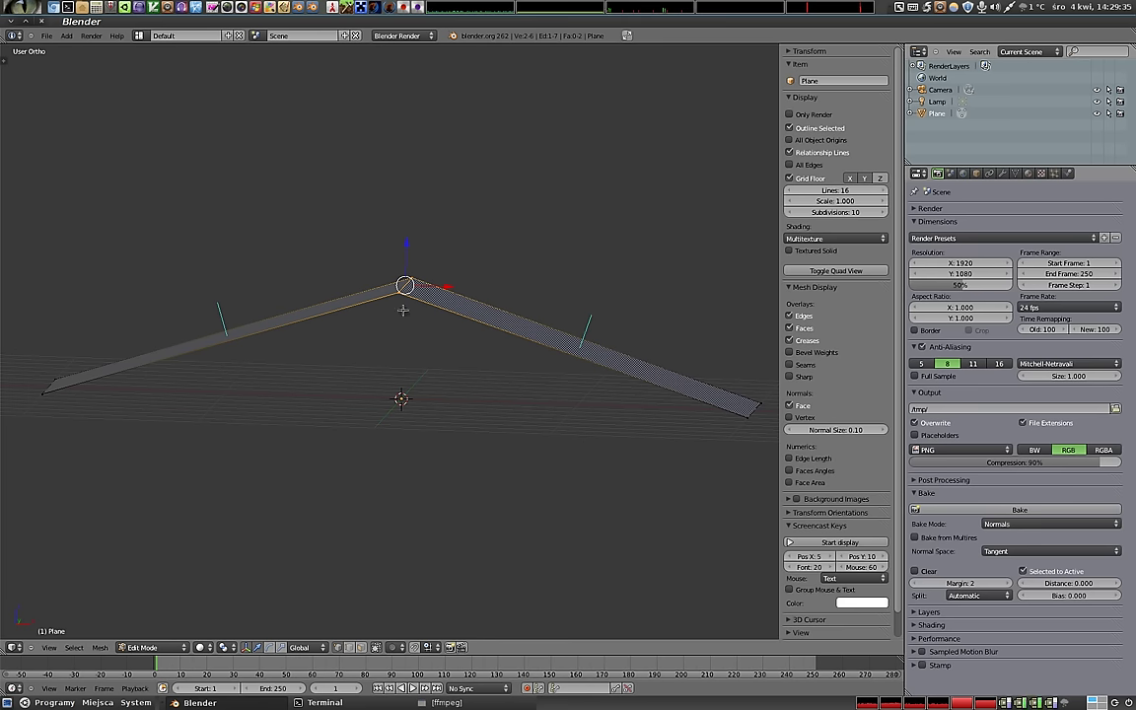
{"action": "mouse_move", "coordinate": [370, 273]}
{"action": "middle_mouse_down"}
{"action": "mouse_move", "coordinate": [380, 340]}
{"action": "mouse_move", "coordinate": [258, 296]}
{"action": "middle_mouse_up"}
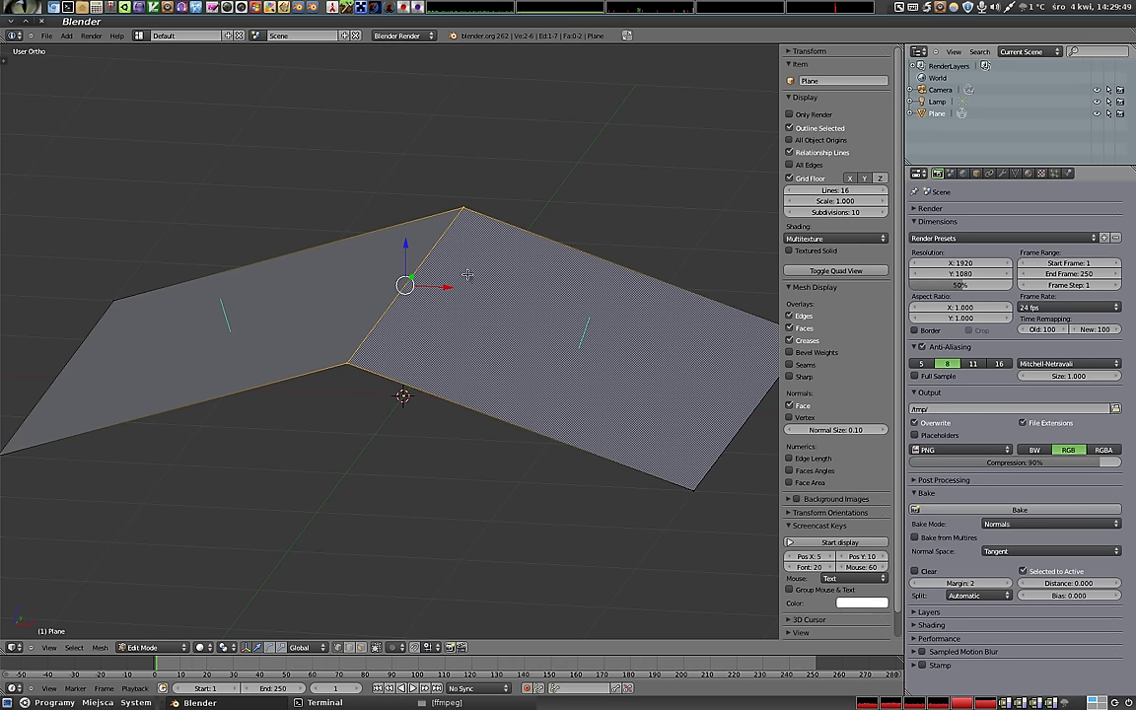
{"action": "key", "text": "Tab"}
- Replace the folded plane with a new flat plane and unwrap its faces
{"action": "key", "text": "x"}
{"action": "key", "text": "Return"}
{"action": "key", "text": "shift+a"}
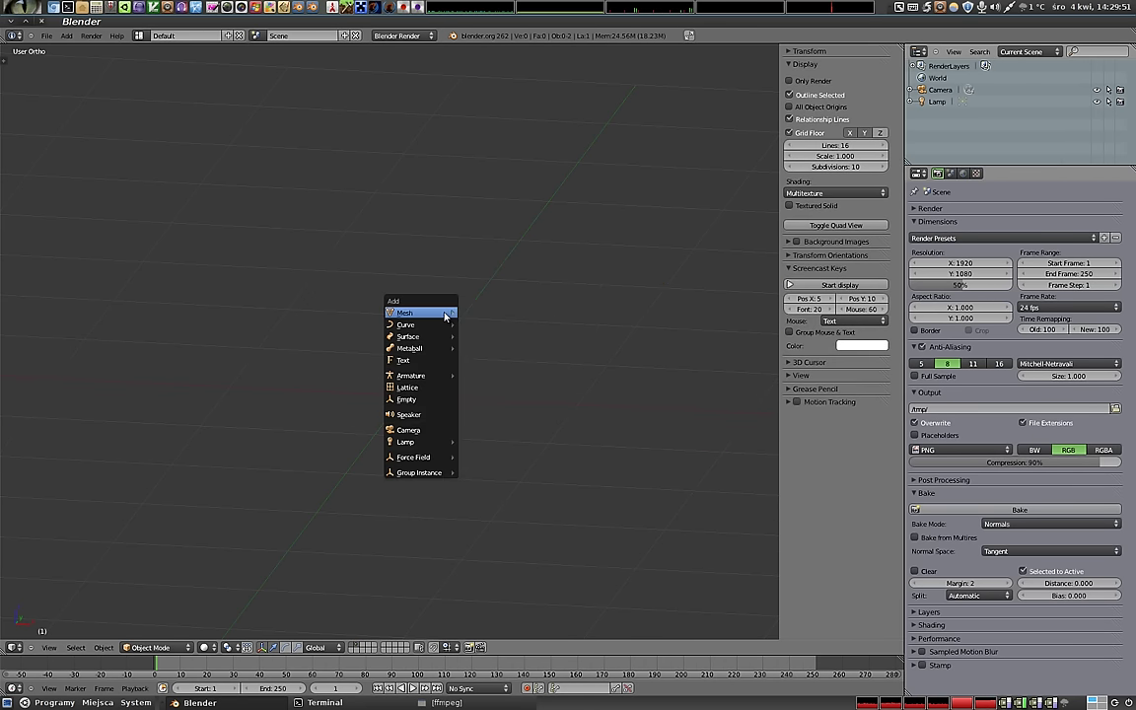
{"action": "mouse_move", "coordinate": [419, 313]}
{"action": "left_click", "coordinate": [471, 313]}
{"action": "middle_click_drag", "start_coordinate": [438, 412], "coordinate": [491, 605]}
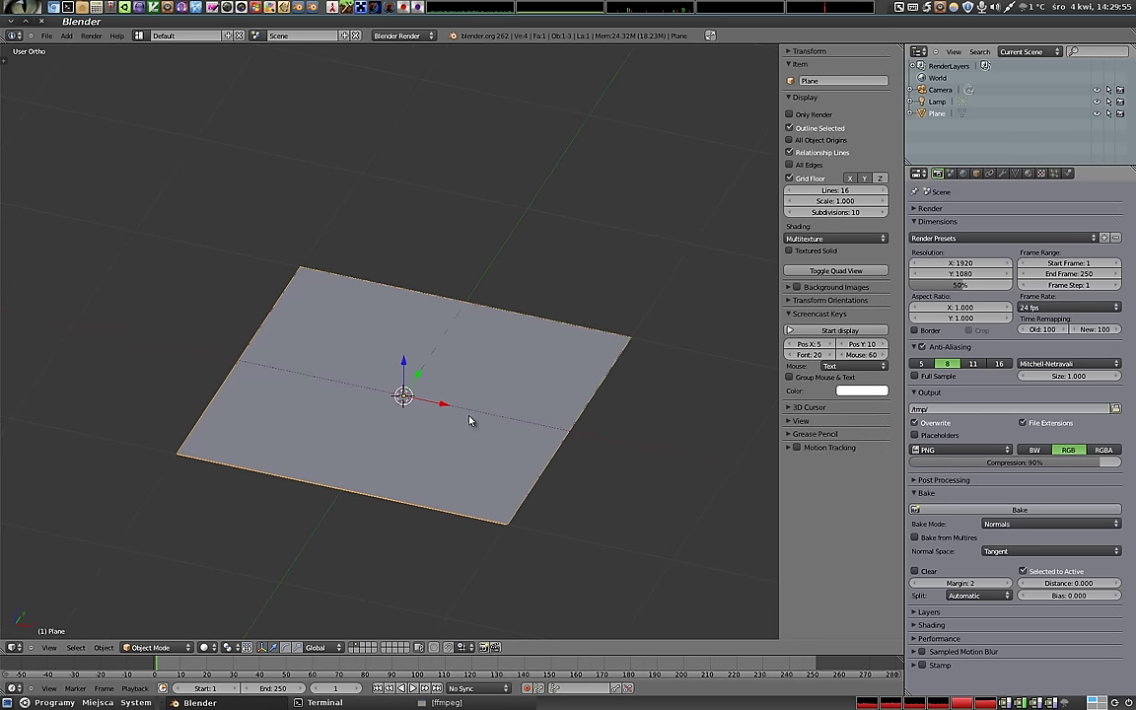
{"action": "key", "text": "Tab"}
{"action": "key", "text": "shift+a"}
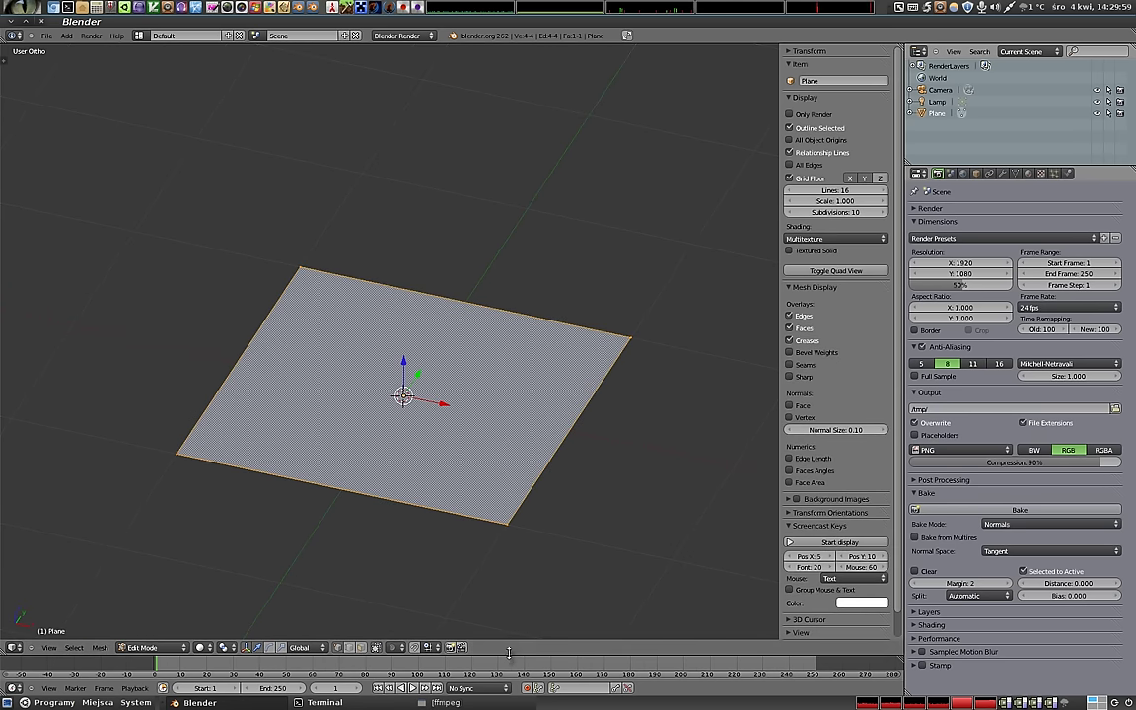
- Show the UV/Image Editor in the lower area and create the blank image untitled.001
{"action": "left_click_drag", "start_coordinate": [508, 653], "coordinate": [498, 431]}
{"action": "key", "text": "shift+F10"}
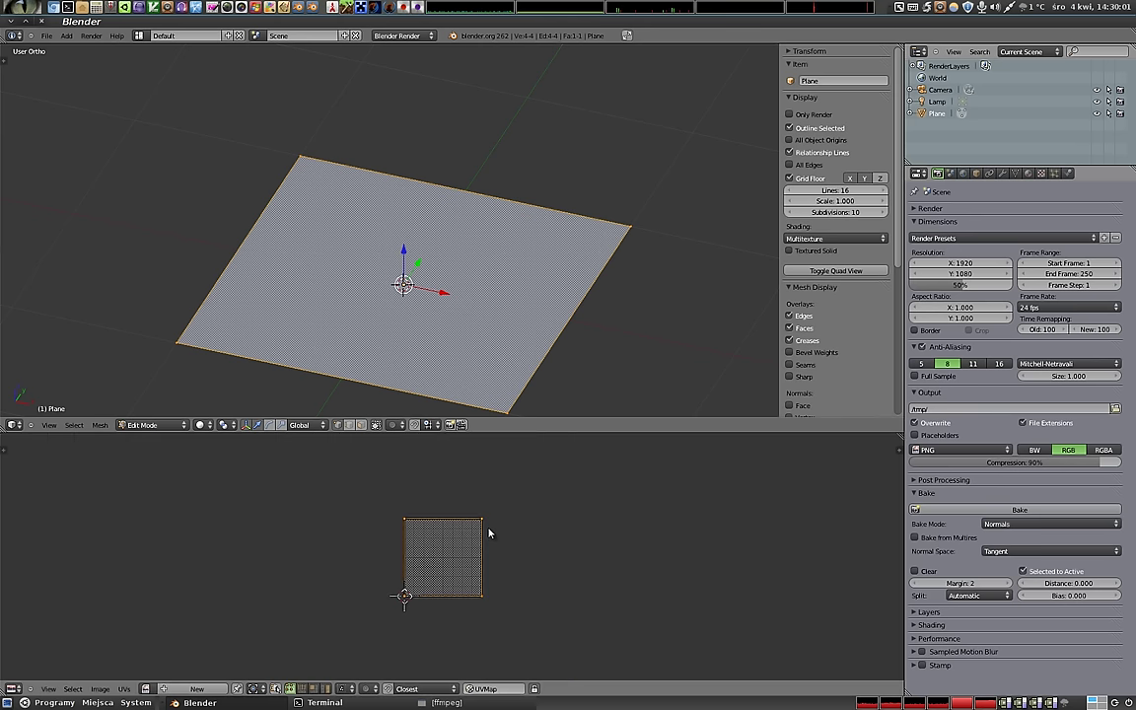
{"action": "left_click", "coordinate": [197, 688]}
{"action": "left_click", "coordinate": [197, 682]}
{"action": "scroll", "coordinate": [418, 568], "scroll_direction": "down", "scroll_amount": 8}
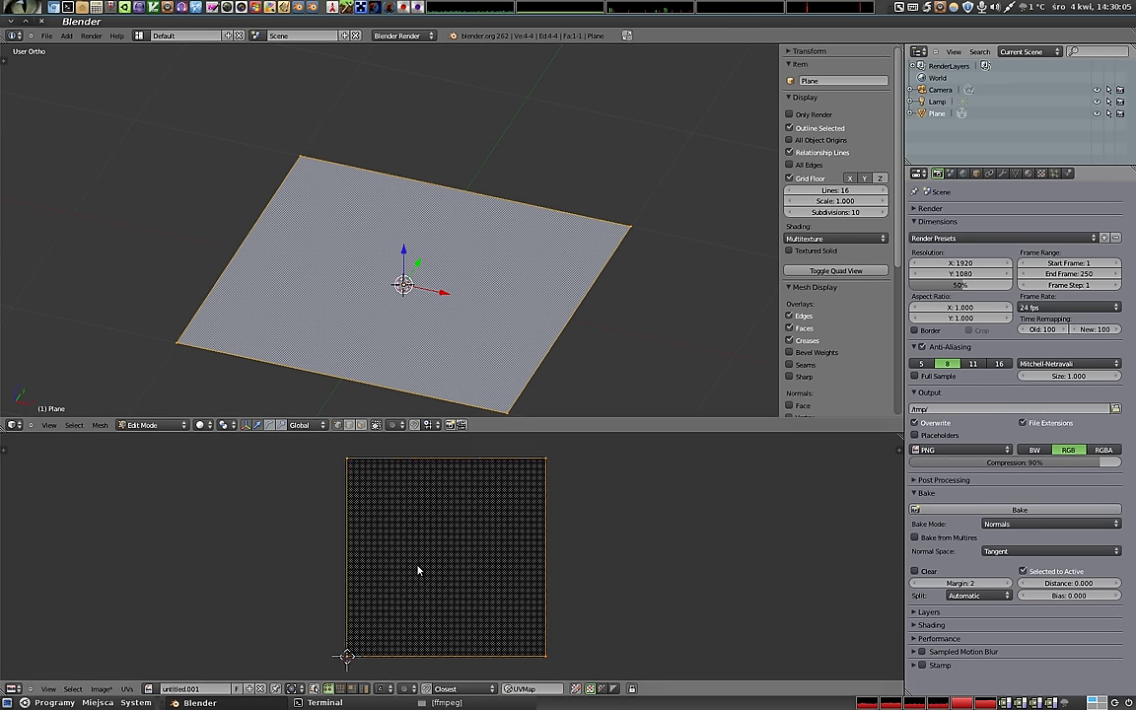
{"action": "scroll", "coordinate": [386, 292], "scroll_direction": "up", "scroll_amount": 1}
{"action": "middle_click_drag", "start_coordinate": [386, 292], "coordinate": [474, 294]}
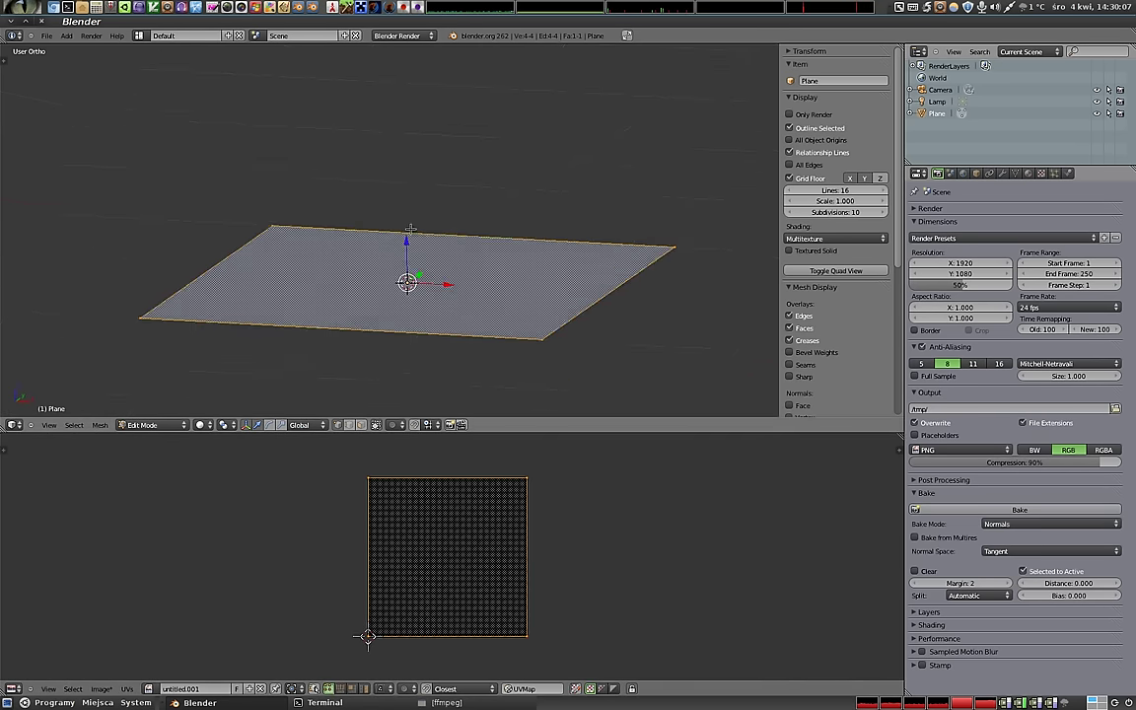
{"action": "key", "text": "Tab"}
- Add a second plane, Plane.001, and lift it along Z above the first
{"action": "key", "text": "shift+a"}
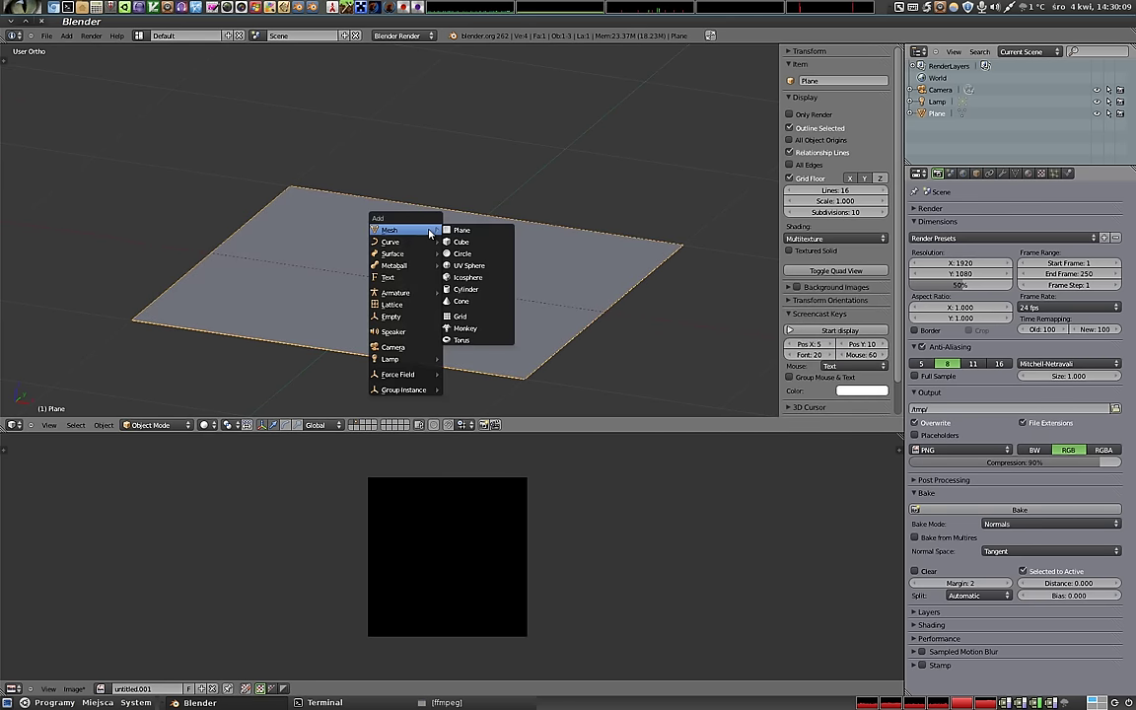
{"action": "left_click", "coordinate": [473, 229]}
{"action": "key", "text": "g"}
{"action": "key", "text": "z"}
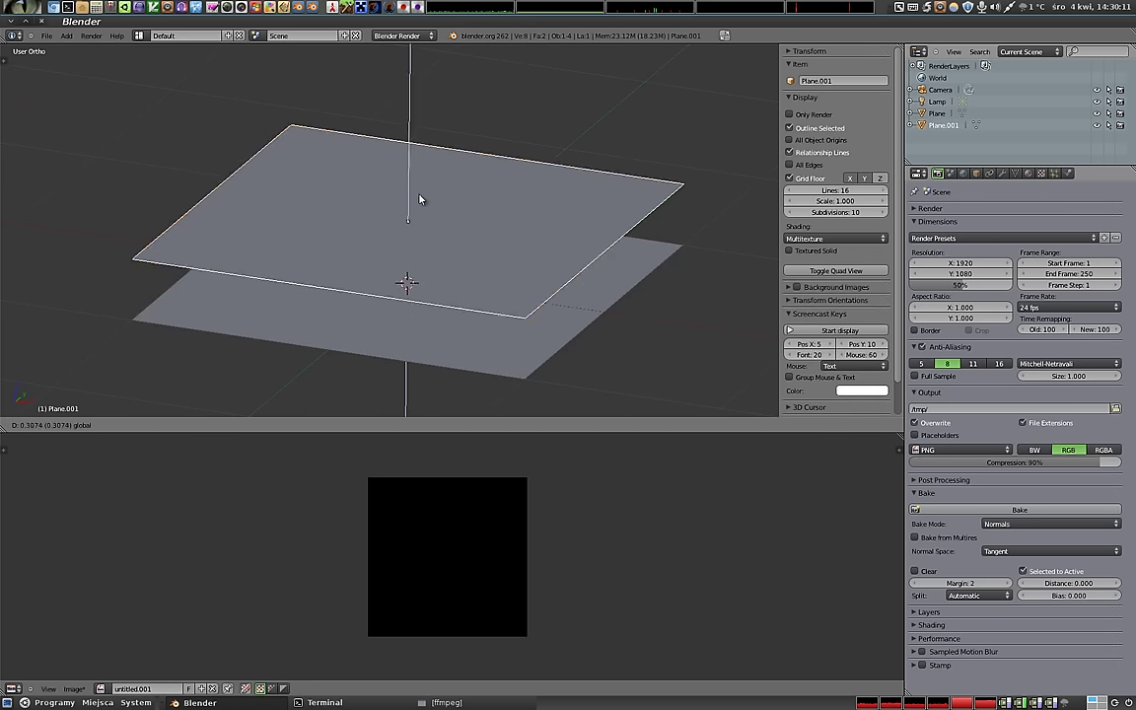
{"action": "left_click", "coordinate": [431, 157]}
- Orbit to a flatter view, select the lower plane, then make Plane.001 active
{"action": "scroll", "coordinate": [409, 227], "scroll_direction": "down", "scroll_amount": 2}
{"action": "mouse_move", "coordinate": [392, 195]}
{"action": "middle_mouse_down"}
{"action": "mouse_move", "coordinate": [441, 236]}
{"action": "mouse_move", "coordinate": [417, 253]}
{"action": "middle_mouse_up"}
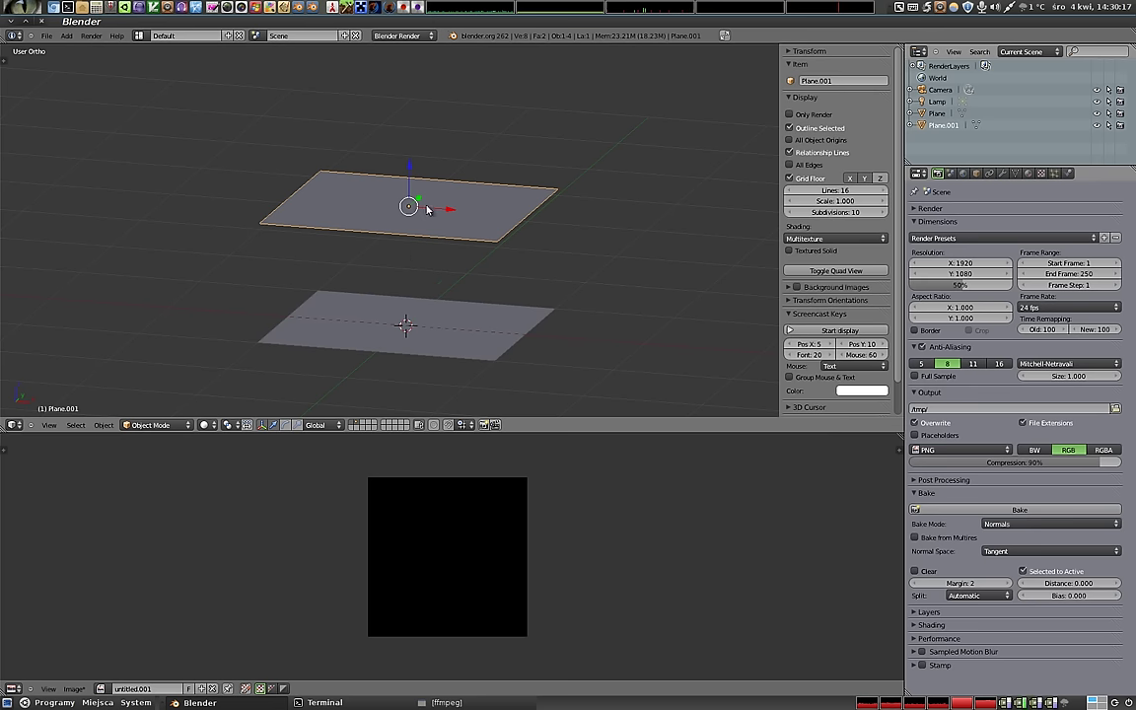
{"action": "middle_click_drag", "start_coordinate": [467, 225], "coordinate": [473, 222]}
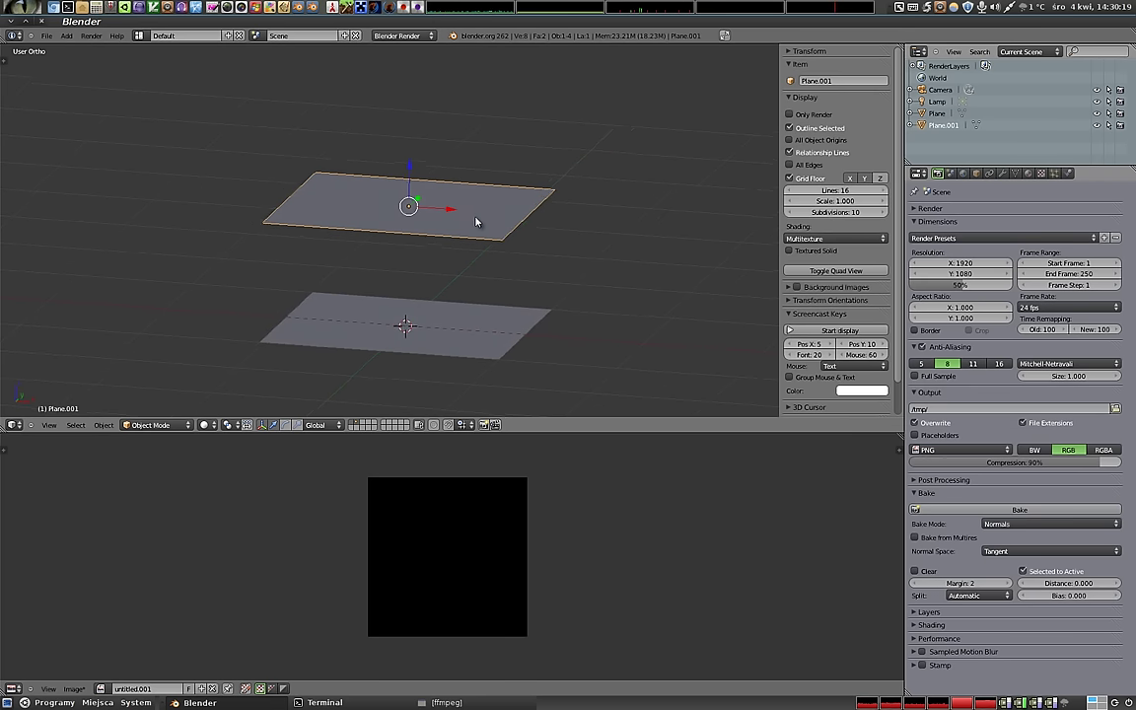
{"action": "right_click", "coordinate": [467, 353]}
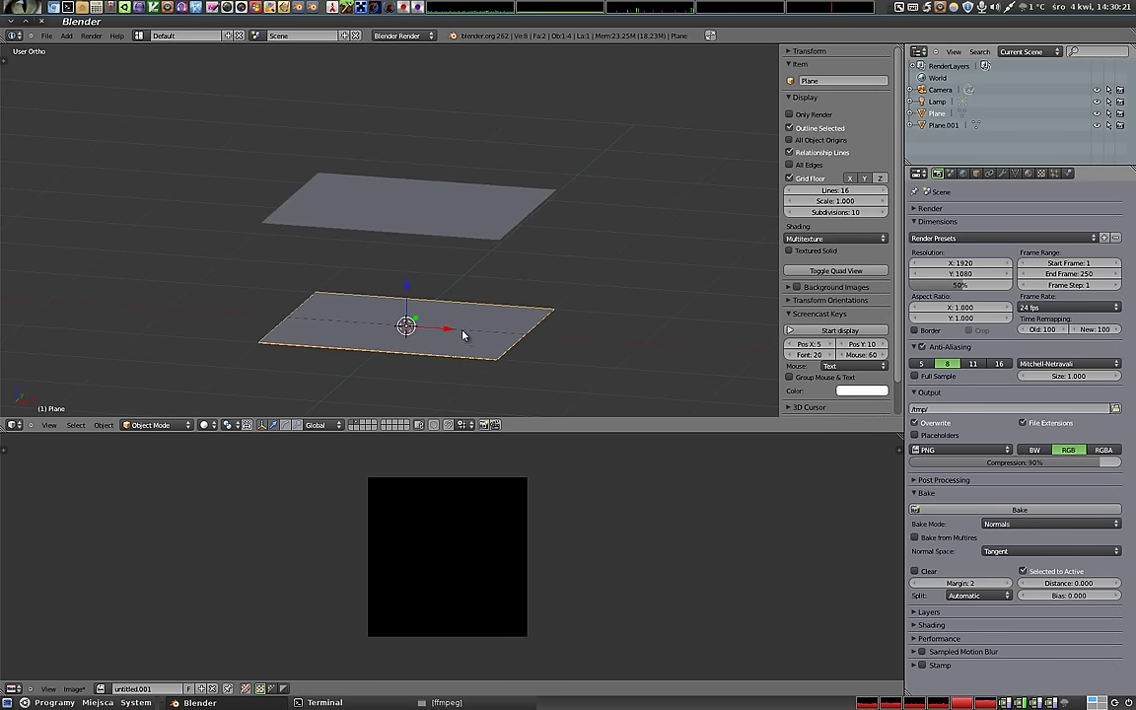
{"action": "right_click", "coordinate": [434, 215]}
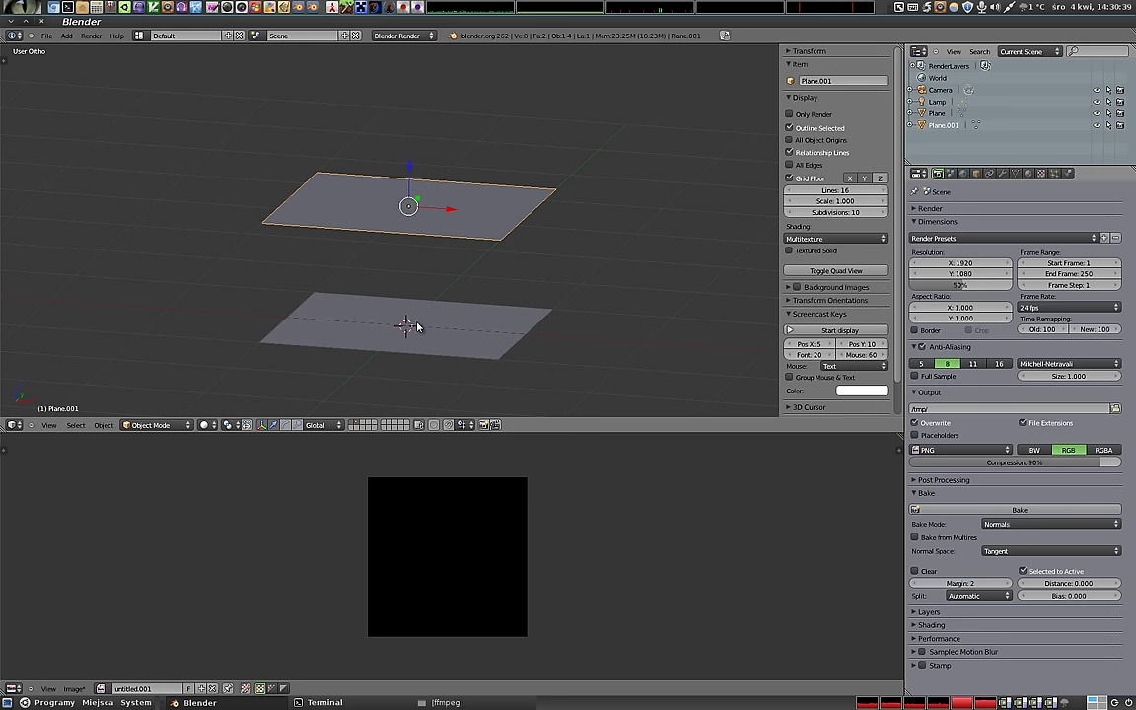
- Subdivide Plane.001 repeatedly into a 16×16 grid
{"action": "key", "text": "Tab"}
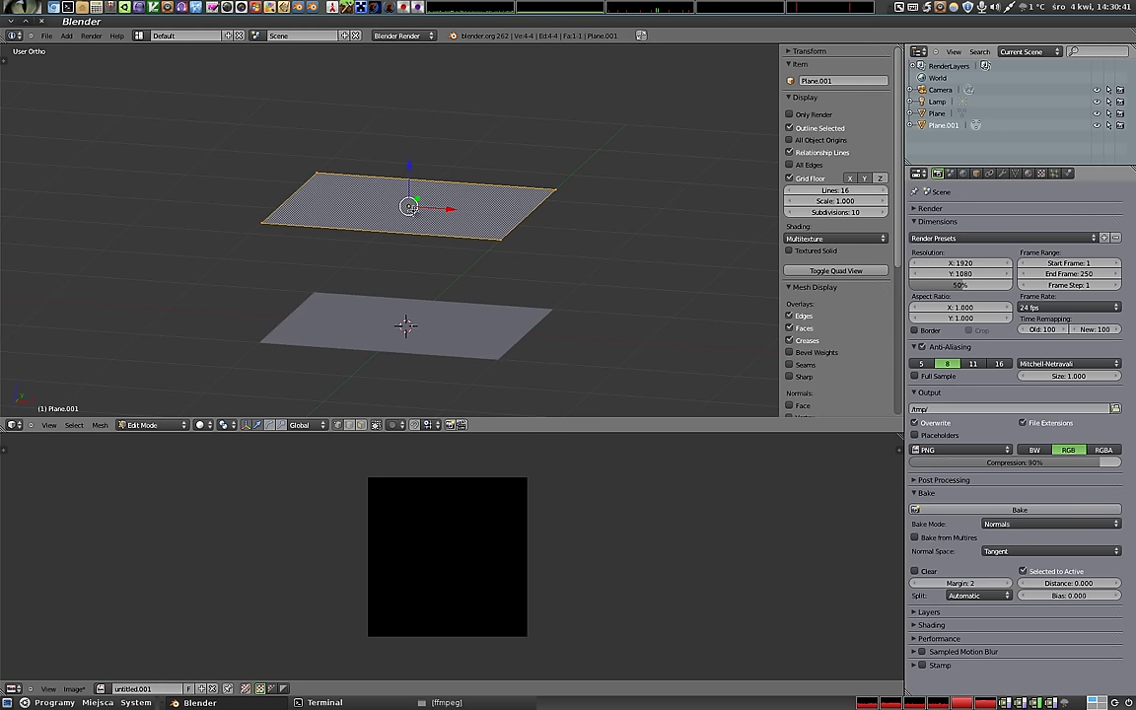
{"action": "key", "text": "w"}
{"action": "left_click", "coordinate": [394, 210]}
{"action": "key", "text": "w"}
{"action": "left_click", "coordinate": [406, 221]}
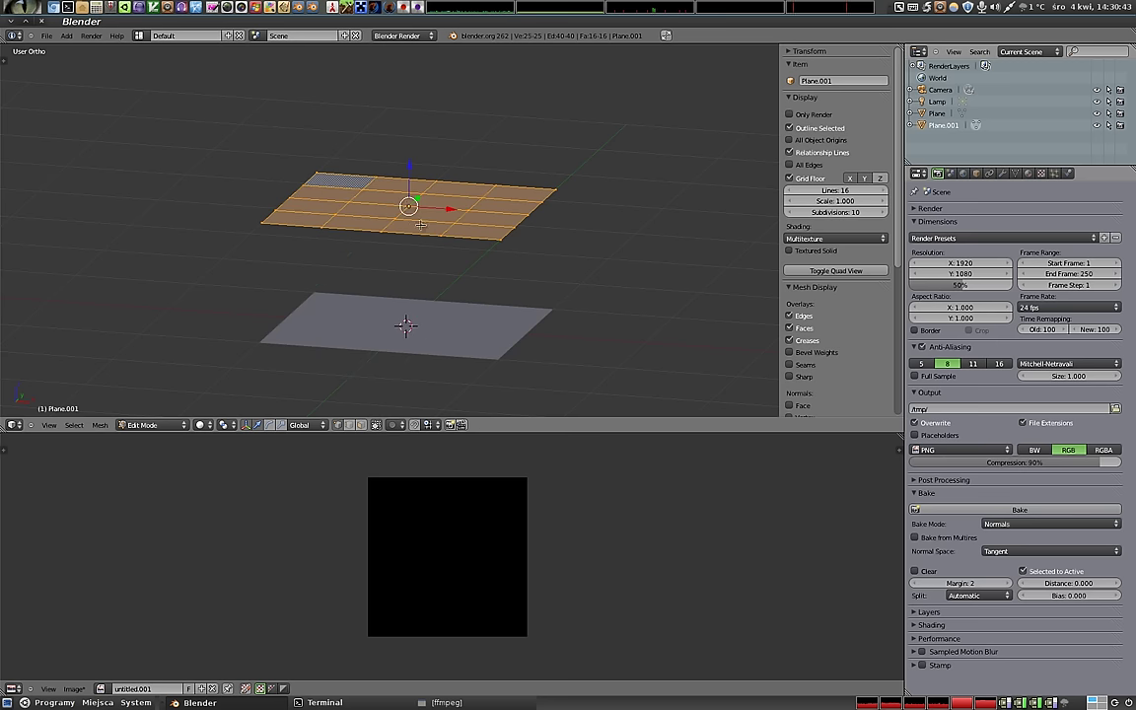
{"action": "key", "text": "w"}
{"action": "left_click", "coordinate": [415, 209]}
{"action": "key", "text": "w"}
{"action": "left_click", "coordinate": [418, 210]}
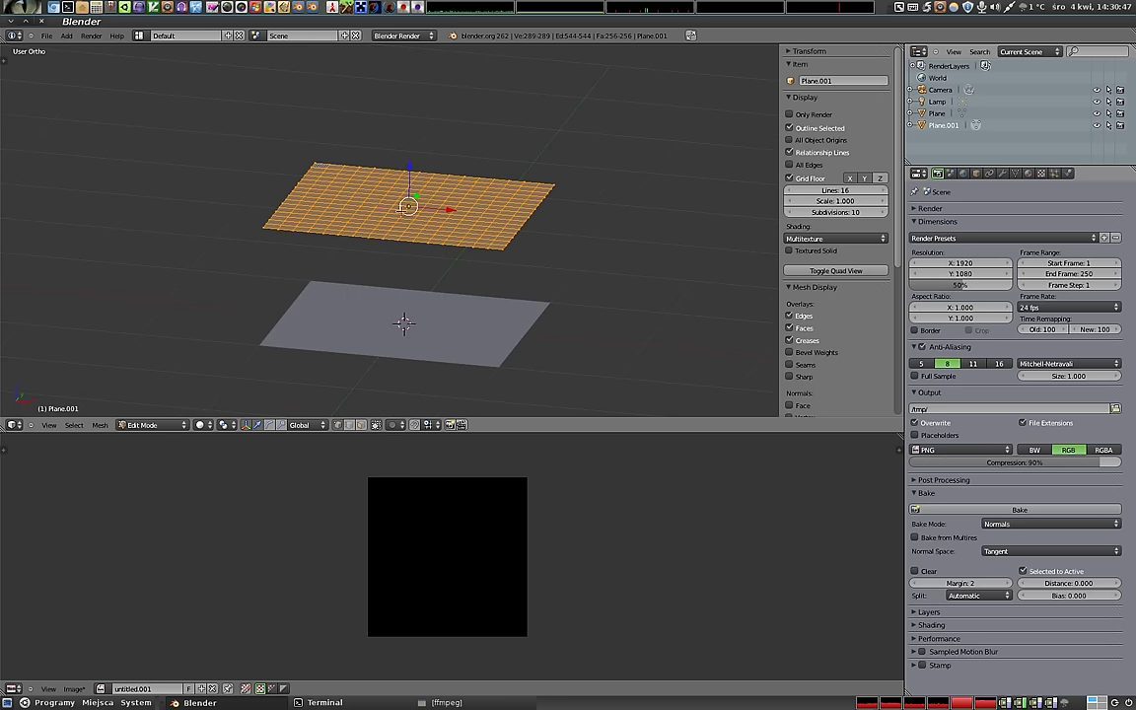
- Select six scattered vertices and start a vertical move, then cancel it
{"action": "right_click", "coordinate": [345, 184]}
{"action": "right_click", "coordinate": [452, 196], "text": "shift"}
{"action": "right_click", "coordinate": [410, 206], "text": "shift"}
{"action": "right_click", "coordinate": [458, 222], "text": "shift"}
{"action": "right_click", "coordinate": [490, 206], "text": "shift"}
{"action": "right_click", "coordinate": [385, 215], "text": "shift"}
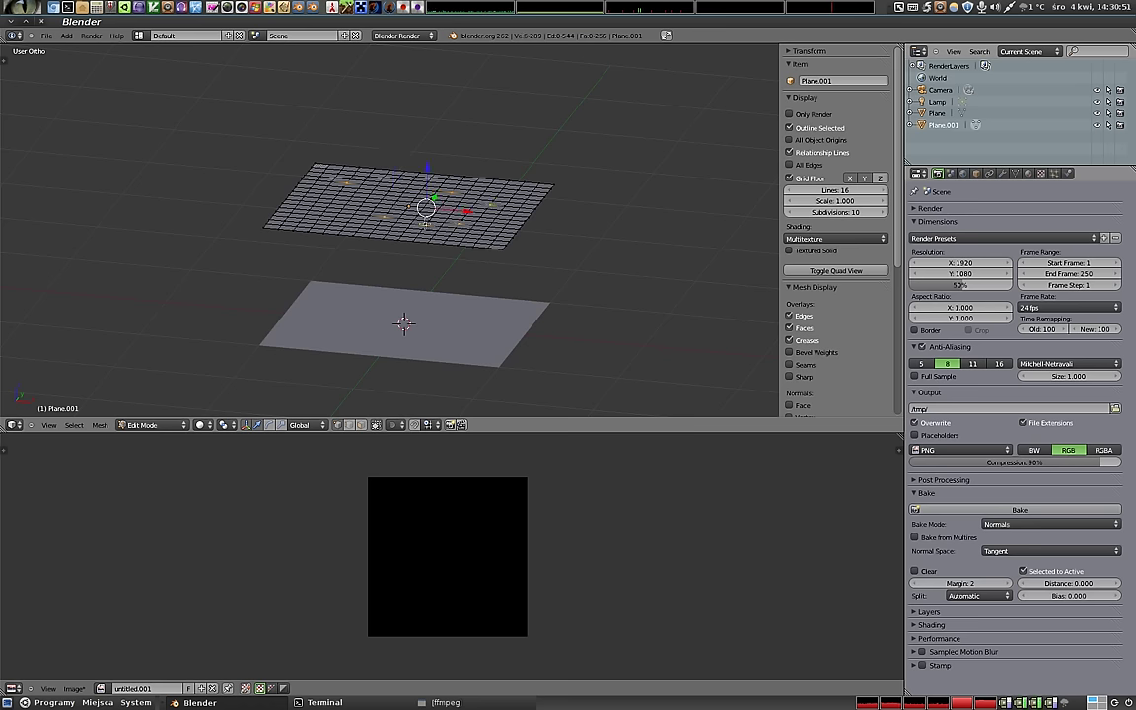
{"action": "key", "text": "g"}
{"action": "key", "text": "z"}
{"action": "key", "text": "Escape"}
- From a steeper angle, select a new set of six scattered vertices
{"action": "mouse_move", "coordinate": [423, 225]}
{"action": "middle_mouse_down"}
{"action": "mouse_move", "coordinate": [392, 288]}
{"action": "mouse_move", "coordinate": [367, 286]}
{"action": "middle_mouse_up"}
{"action": "right_click", "coordinate": [351, 157]}
{"action": "right_click", "coordinate": [392, 194], "text": "shift"}
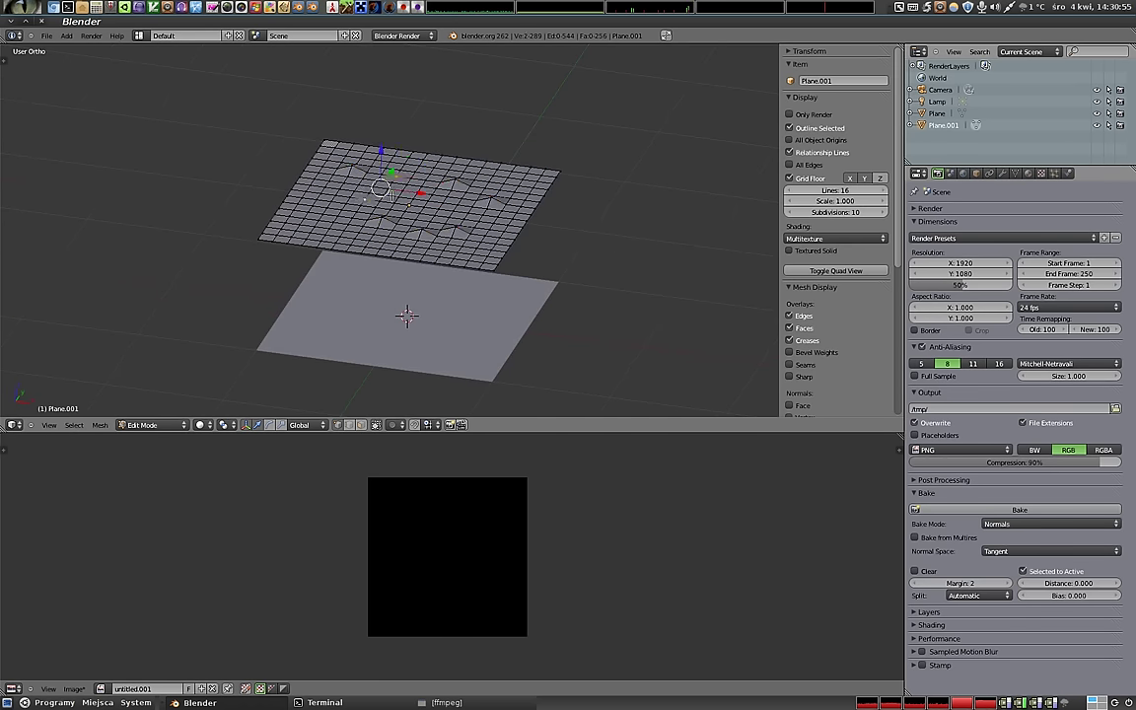
{"action": "right_click", "coordinate": [319, 219], "text": "shift"}
{"action": "right_click", "coordinate": [363, 200], "text": "shift"}
{"action": "right_click", "coordinate": [442, 209], "text": "shift"}
{"action": "right_click", "coordinate": [493, 176], "text": "shift"}
- Raise the selected vertices along Z into small peaks
{"action": "key", "text": "g"}
{"action": "key", "text": "z"}
{"action": "left_click", "coordinate": [413, 226]}
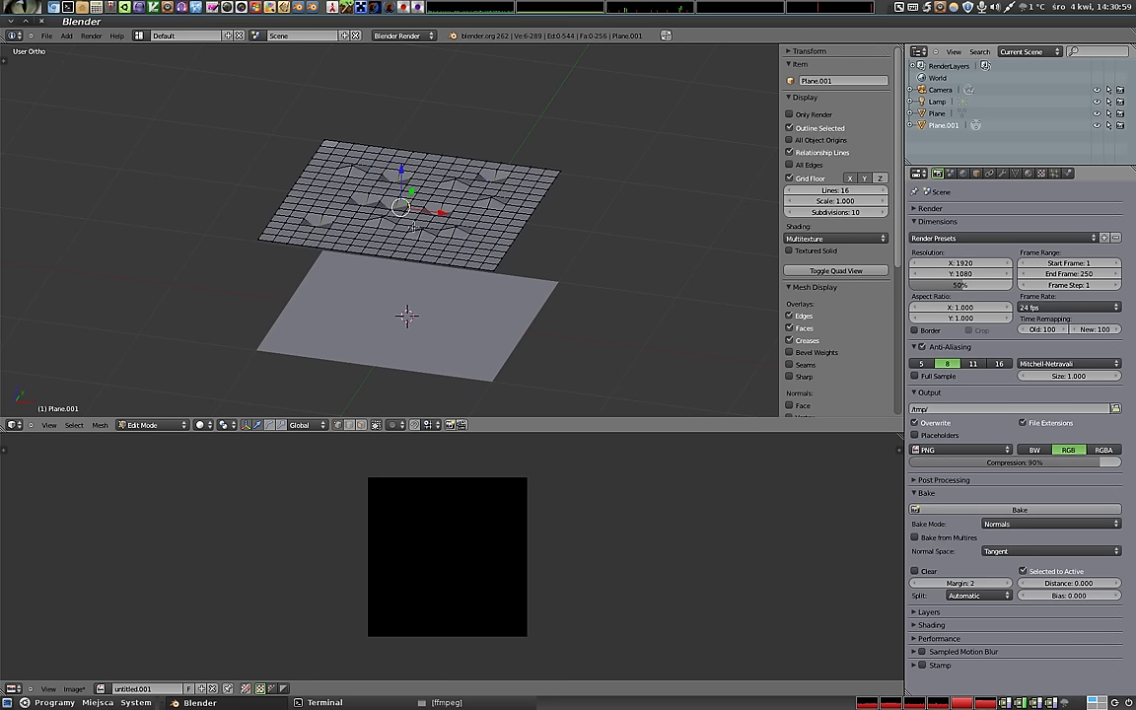
- Enable proportional editing with Random falloff and move the vertices along Z into bumps
{"action": "left_click", "coordinate": [394, 424]}
{"action": "left_click", "coordinate": [400, 398]}
{"action": "left_click", "coordinate": [413, 425]}
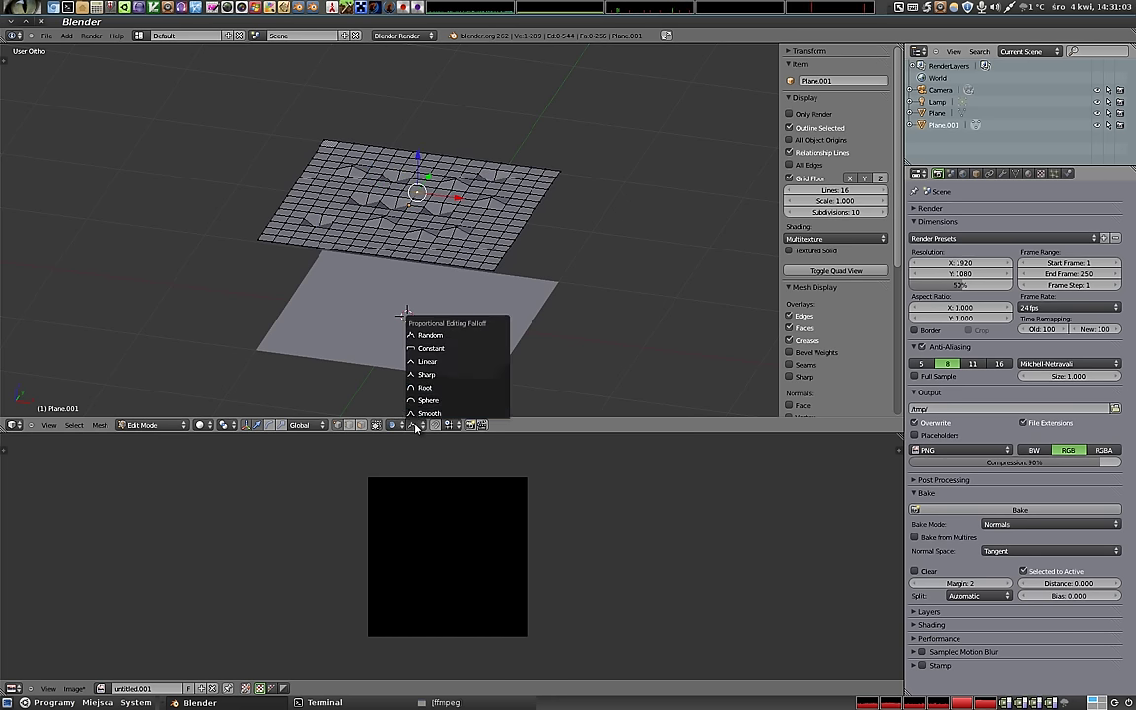
{"action": "left_click", "coordinate": [444, 334]}
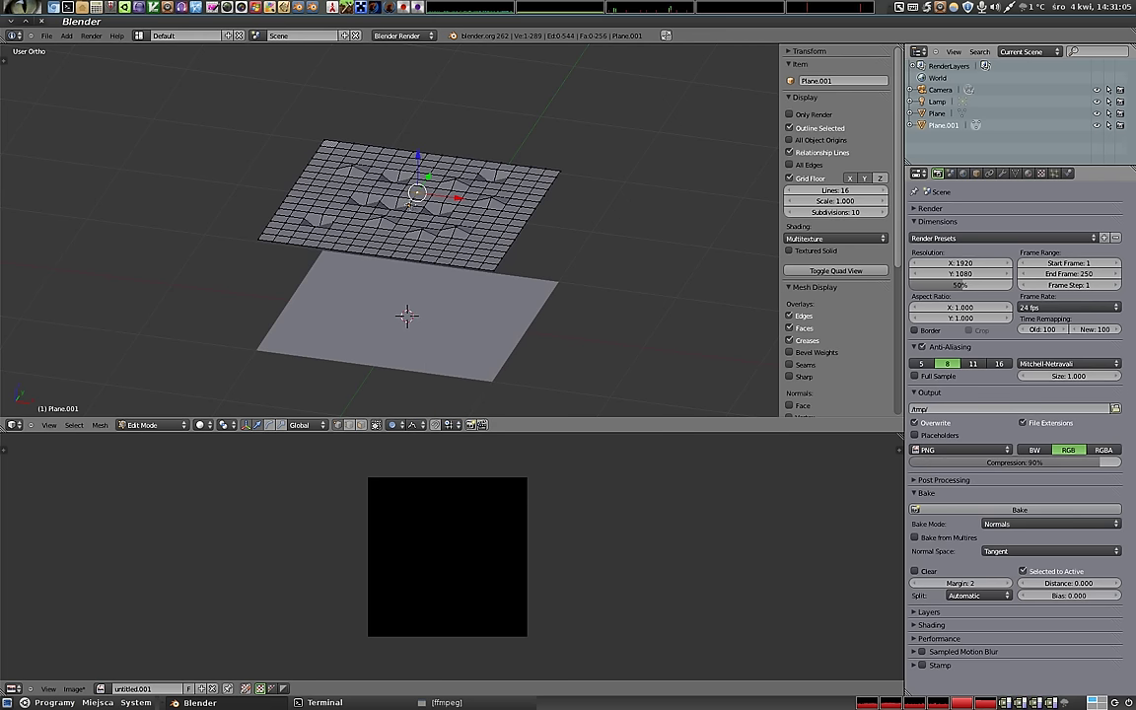
{"action": "key", "text": "g"}
{"action": "key", "text": "z"}
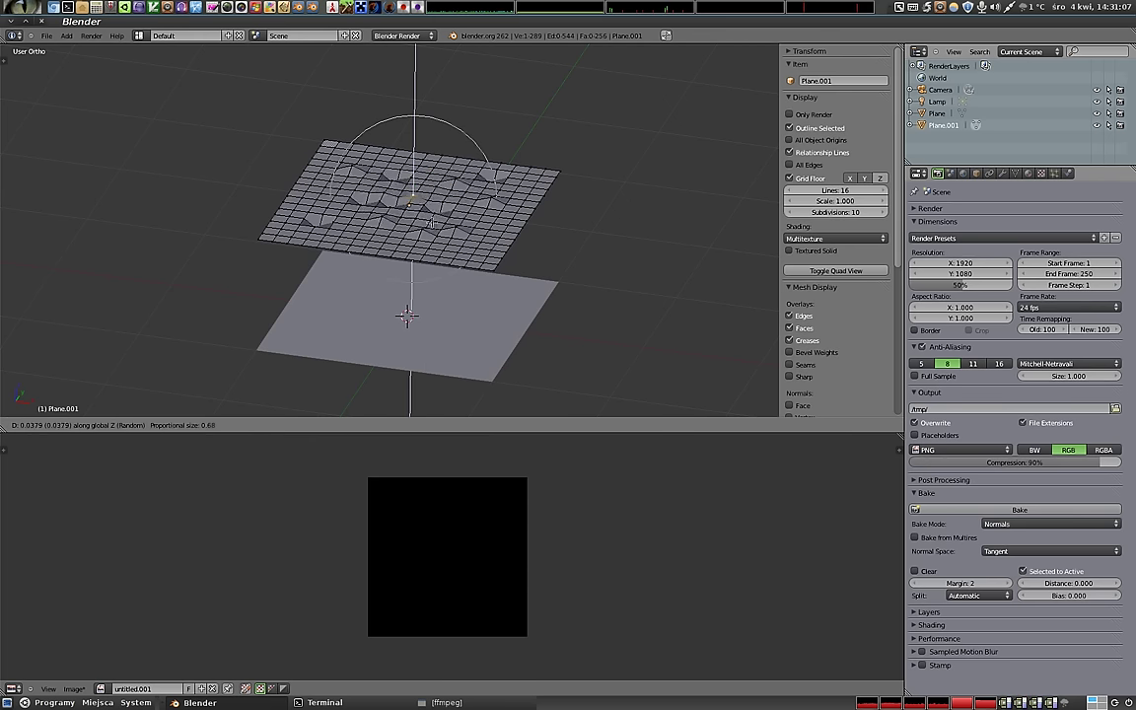
{"action": "scroll", "coordinate": [438, 199], "scroll_direction": "down", "scroll_amount": 3}
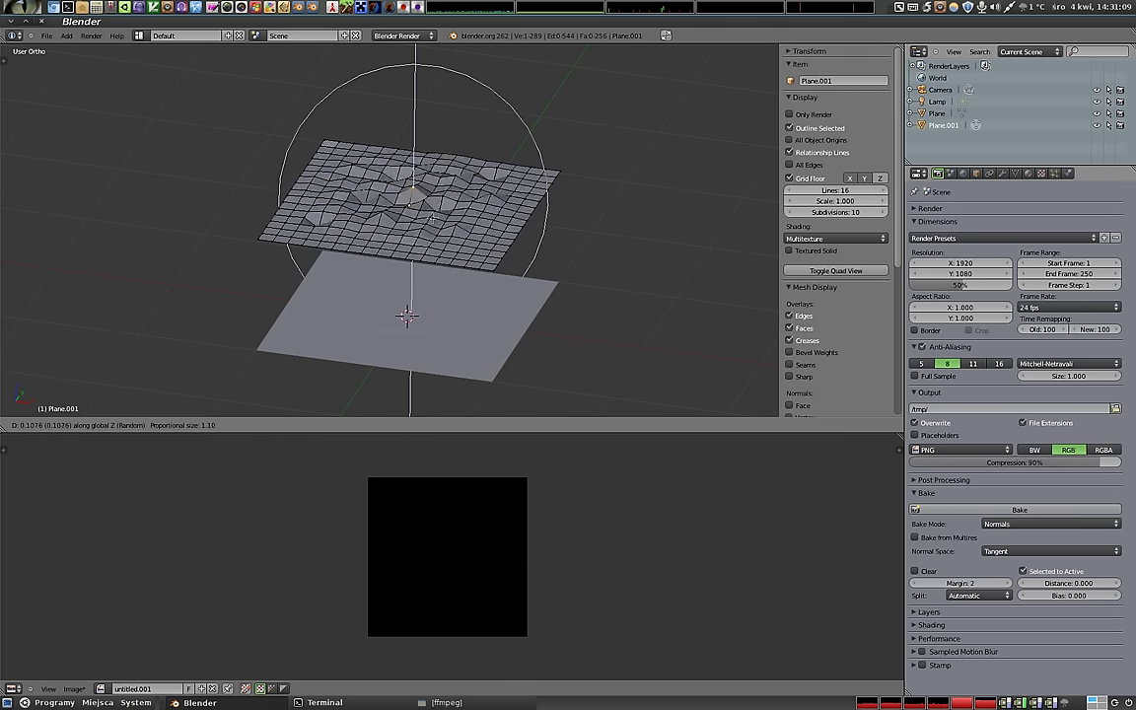
{"action": "left_click", "coordinate": [431, 212]}
- Circle-select a vertical band of faces near the plane's centre
{"action": "mouse_move", "coordinate": [431, 212]}
{"action": "middle_mouse_down"}
{"action": "mouse_move", "coordinate": [381, 188]}
{"action": "mouse_move", "coordinate": [375, 240]}
{"action": "mouse_move", "coordinate": [405, 216]}
{"action": "mouse_move", "coordinate": [350, 183]}
{"action": "mouse_move", "coordinate": [395, 202]}
{"action": "mouse_move", "coordinate": [409, 152]}
{"action": "mouse_move", "coordinate": [515, 245]}
{"action": "mouse_move", "coordinate": [325, 165]}
{"action": "middle_mouse_up"}
{"action": "key", "text": "Tab"}
{"action": "key", "text": "Tab"}
{"action": "scroll", "coordinate": [396, 200], "scroll_direction": "up", "scroll_amount": 2}
{"action": "scroll", "coordinate": [397, 200], "scroll_direction": "up", "scroll_amount": 3}
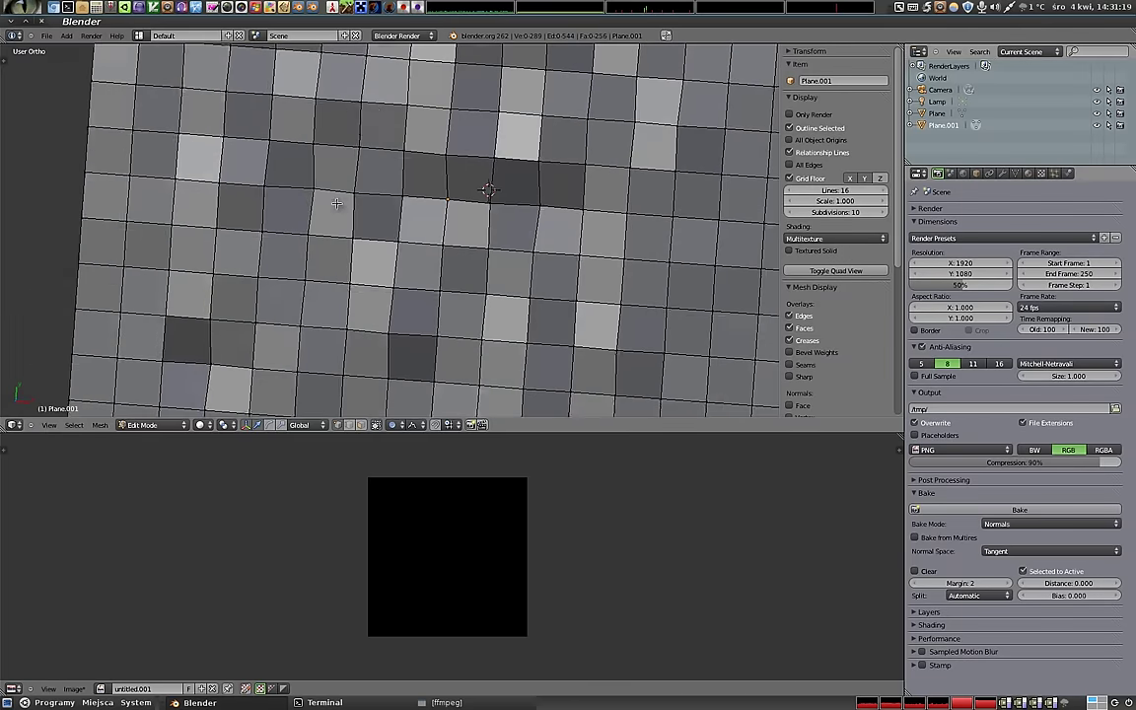
{"action": "scroll", "coordinate": [340, 128], "scroll_direction": "down", "scroll_amount": 3}
{"action": "left_click", "coordinate": [351, 141]}
{"action": "mouse_move", "coordinate": [351, 141]}
{"action": "left_mouse_down"}
{"action": "mouse_move", "coordinate": [355, 108]}
{"action": "mouse_move", "coordinate": [322, 299]}
{"action": "mouse_move", "coordinate": [405, 203]}
{"action": "left_mouse_up"}
{"action": "right_click", "coordinate": [376, 311]}
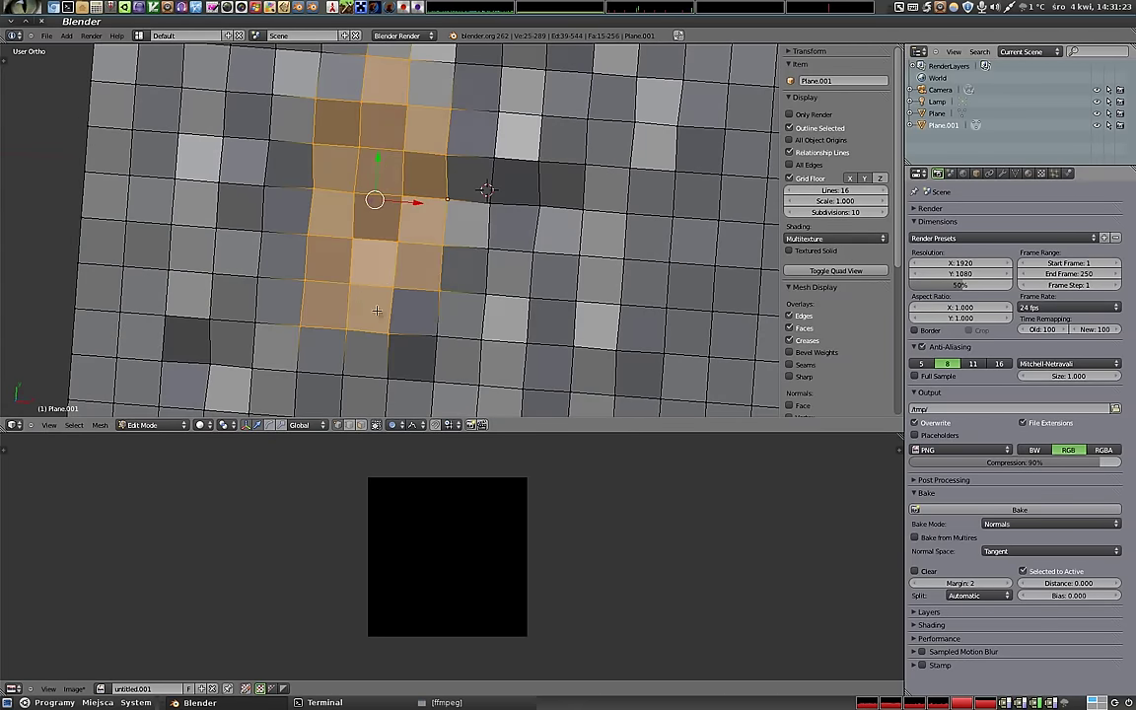
{"action": "middle_click_drag", "start_coordinate": [377, 311], "coordinate": [473, 279]}
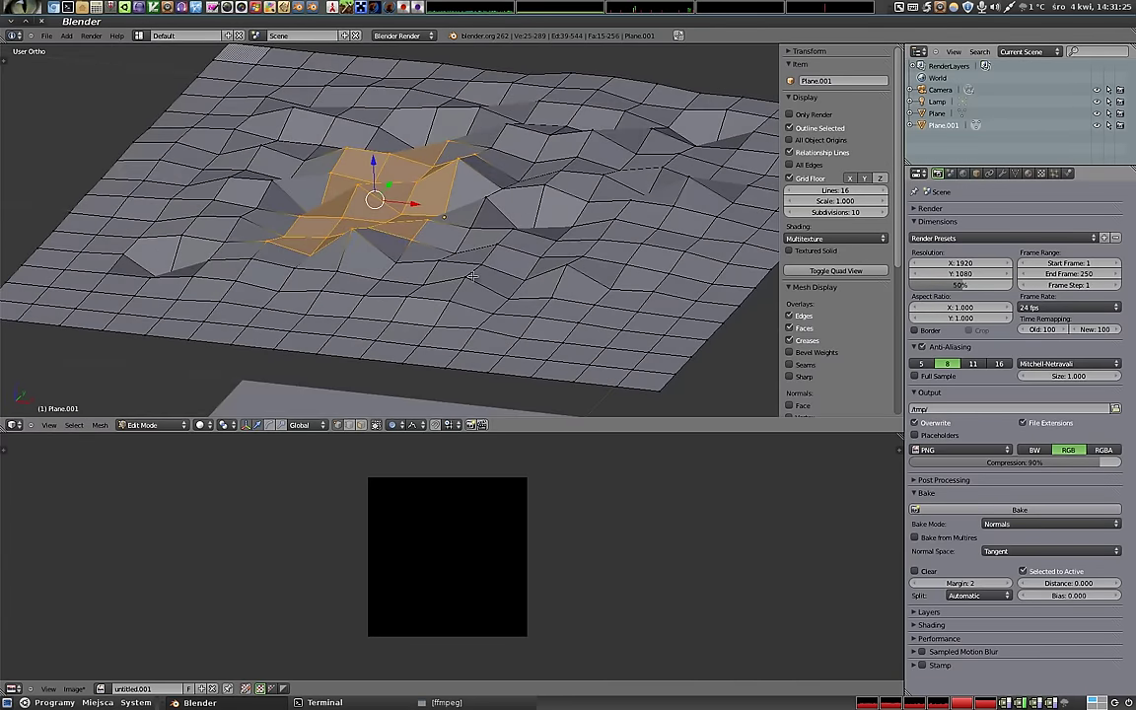
- With proportional editing off, raise the selected faces into a tall ridge and exit Edit Mode
{"action": "key", "text": "o"}
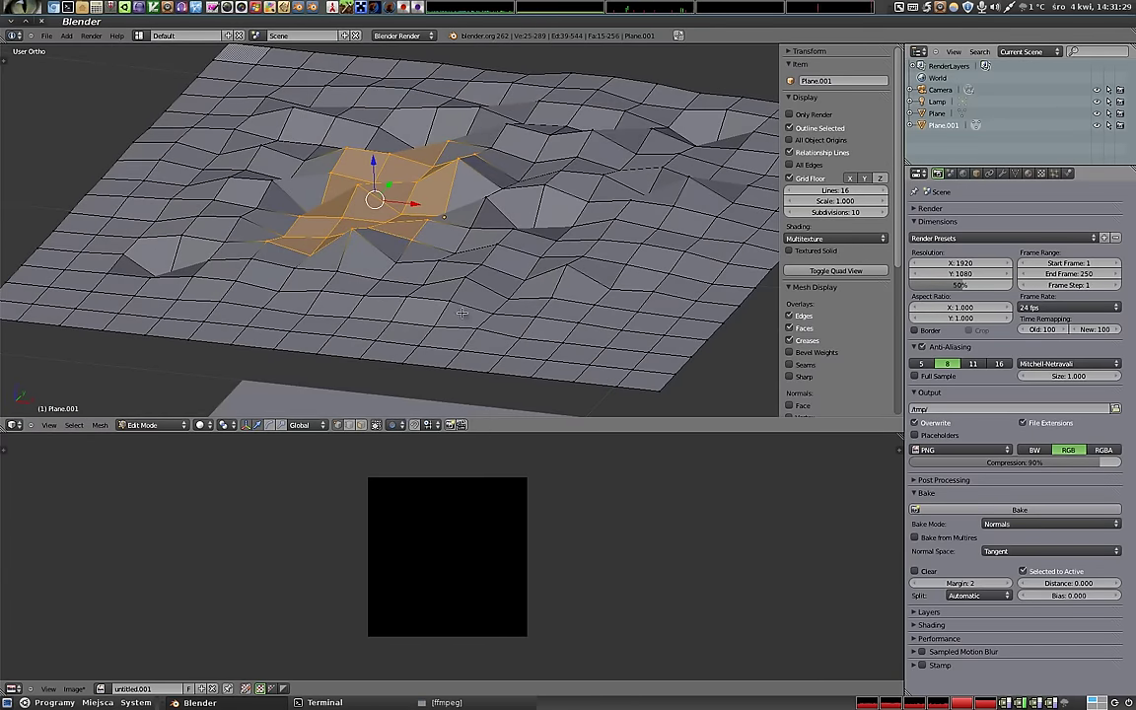
{"action": "key", "text": "g"}
{"action": "key", "text": "z"}
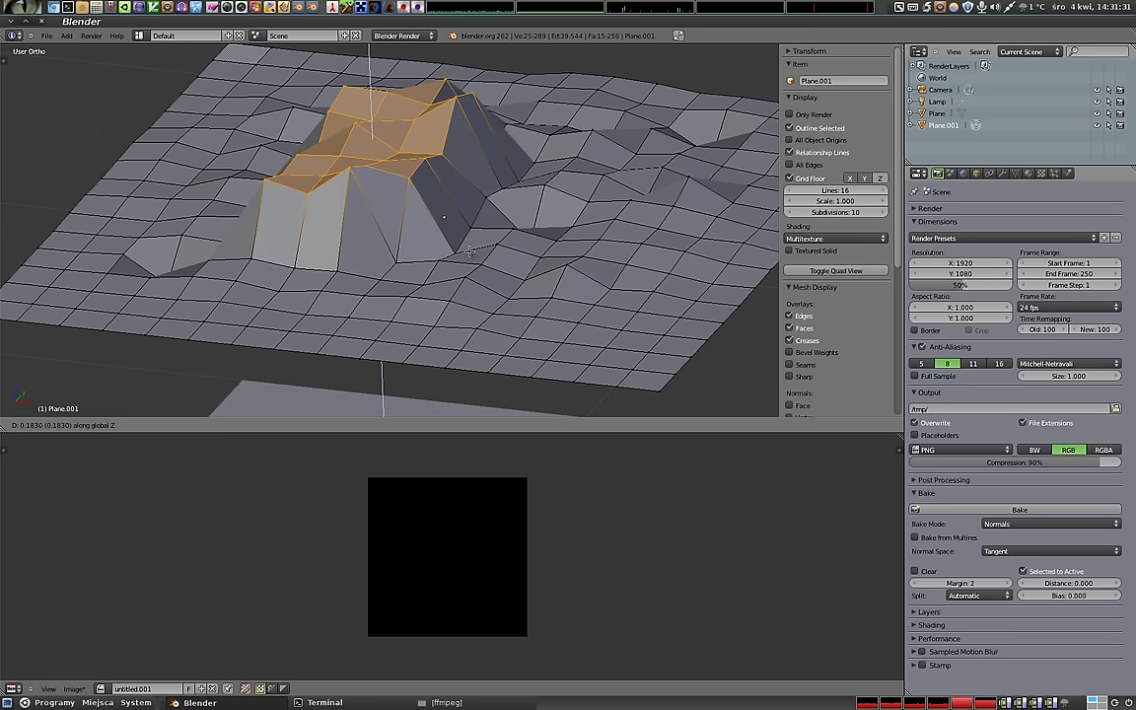
{"action": "left_click", "coordinate": [470, 270]}
{"action": "scroll", "coordinate": [392, 341], "scroll_direction": "up", "scroll_amount": 2}
{"action": "scroll", "coordinate": [391, 341], "scroll_direction": "down", "scroll_amount": 3}
{"action": "scroll", "coordinate": [392, 342], "scroll_direction": "down", "scroll_amount": 2}
{"action": "middle_click_drag", "start_coordinate": [391, 341], "coordinate": [413, 329]}
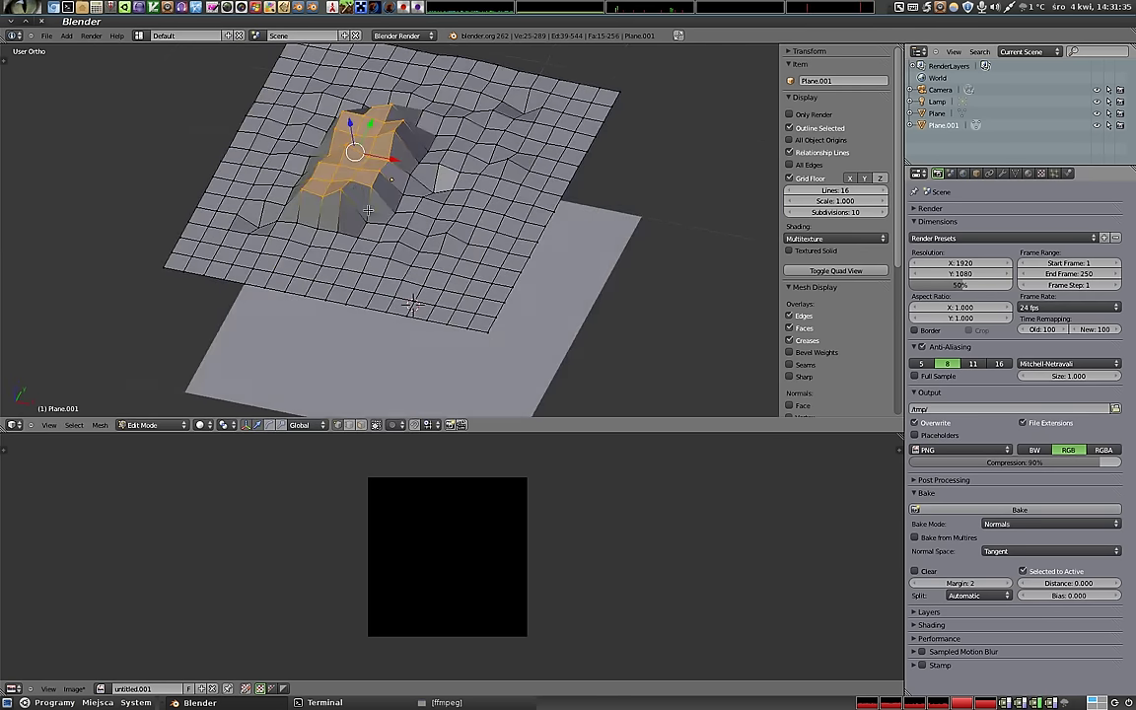
{"action": "key", "text": "Tab"}
{"action": "mouse_move", "coordinate": [420, 203]}
{"action": "middle_mouse_down"}
{"action": "mouse_move", "coordinate": [514, 142]}
{"action": "mouse_move", "coordinate": [568, 132]}
{"action": "mouse_move", "coordinate": [558, 164]}
{"action": "mouse_move", "coordinate": [461, 186]}
{"action": "mouse_move", "coordinate": [435, 138]}
{"action": "mouse_move", "coordinate": [390, 142]}
{"action": "middle_mouse_up"}
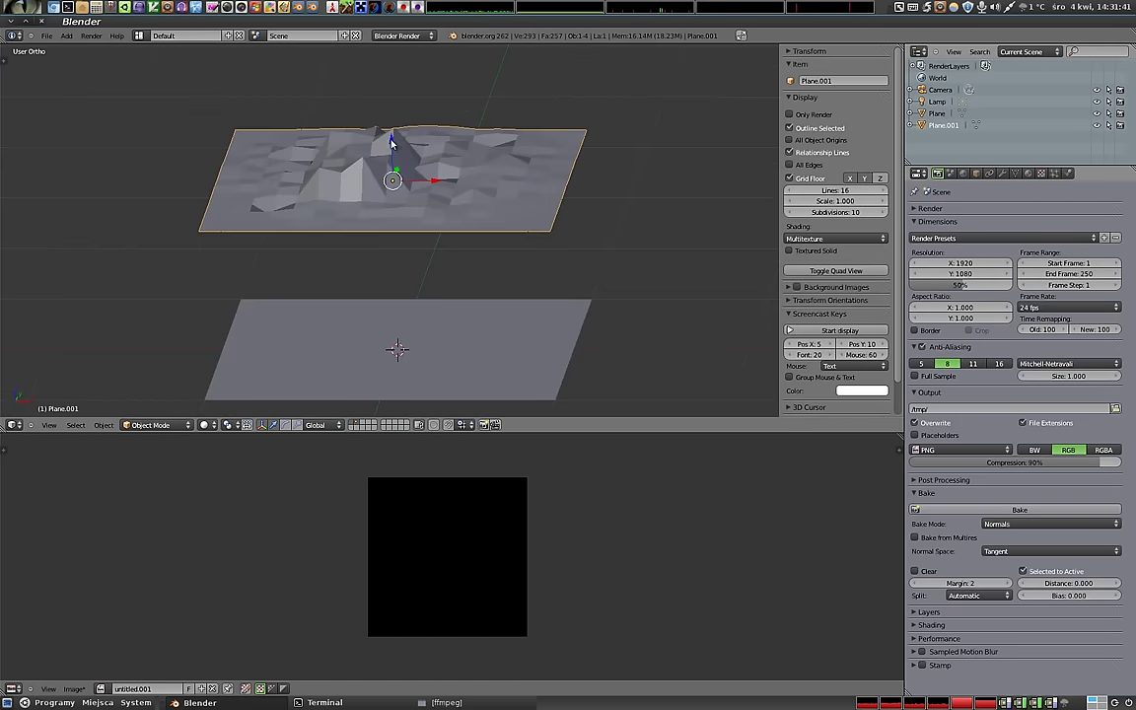
{"action": "middle_click_drag", "start_coordinate": [442, 210], "coordinate": [415, 186]}
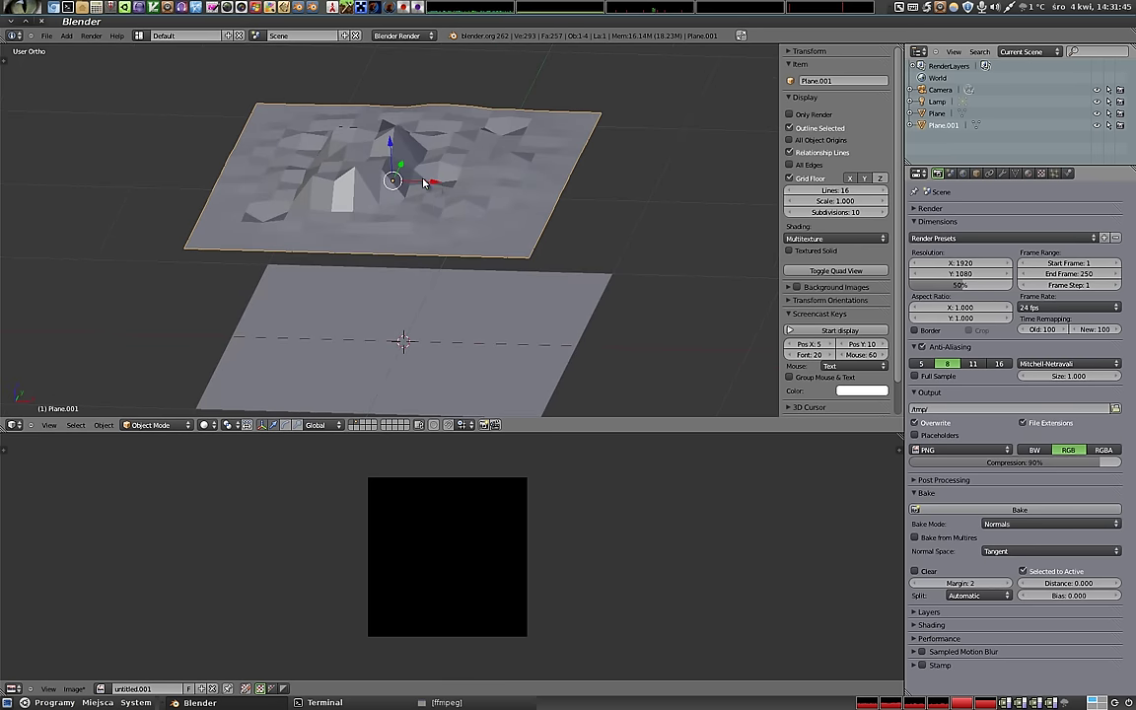
{"action": "middle_click_drag", "start_coordinate": [449, 236], "coordinate": [380, 227]}
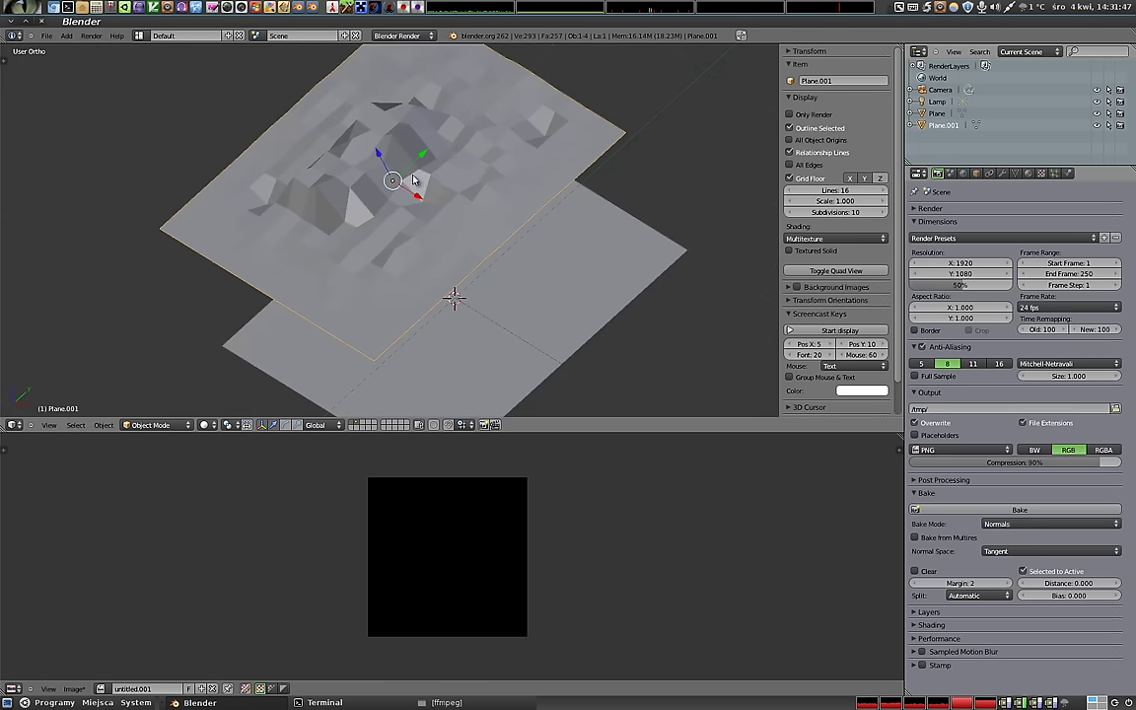
{"action": "middle_click_drag", "start_coordinate": [331, 287], "coordinate": [439, 215]}
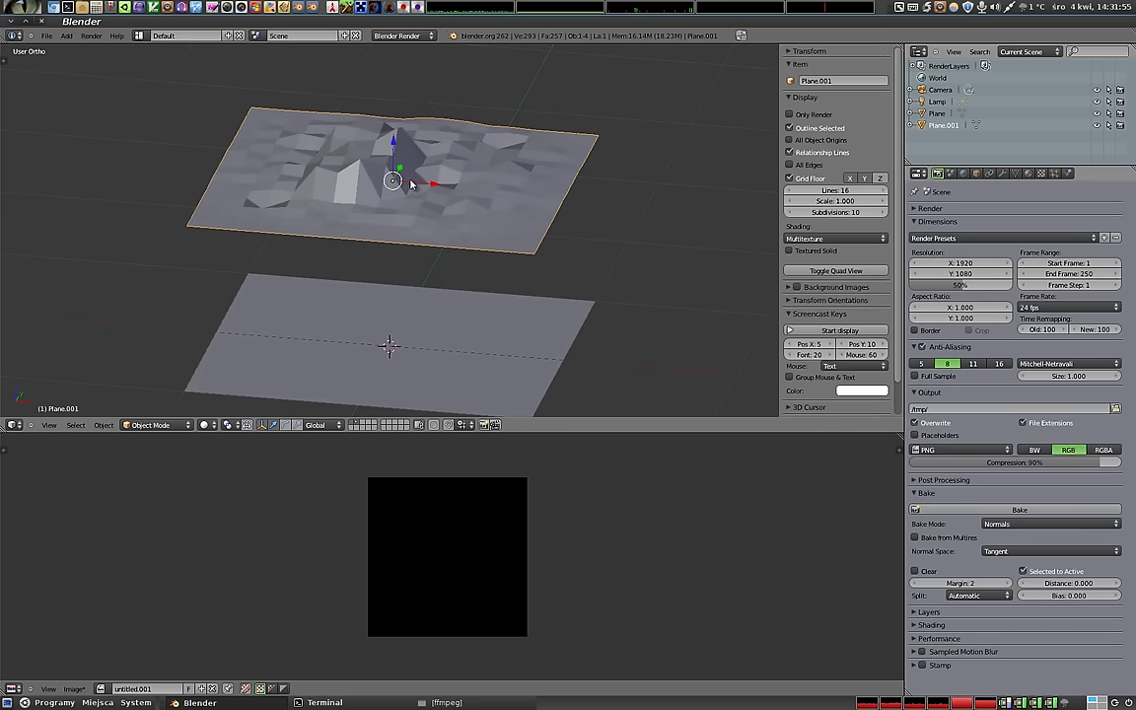
{"action": "middle_click_drag", "start_coordinate": [350, 136], "coordinate": [375, 164]}
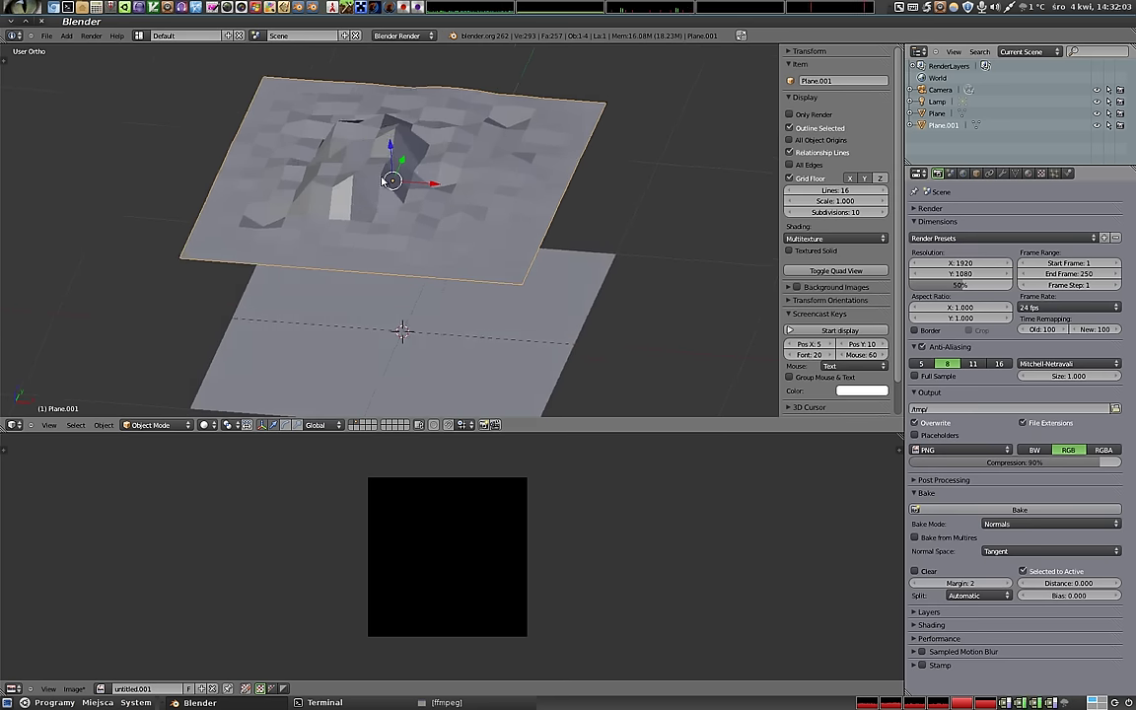
{"action": "middle_click_drag", "start_coordinate": [383, 180], "coordinate": [375, 218]}
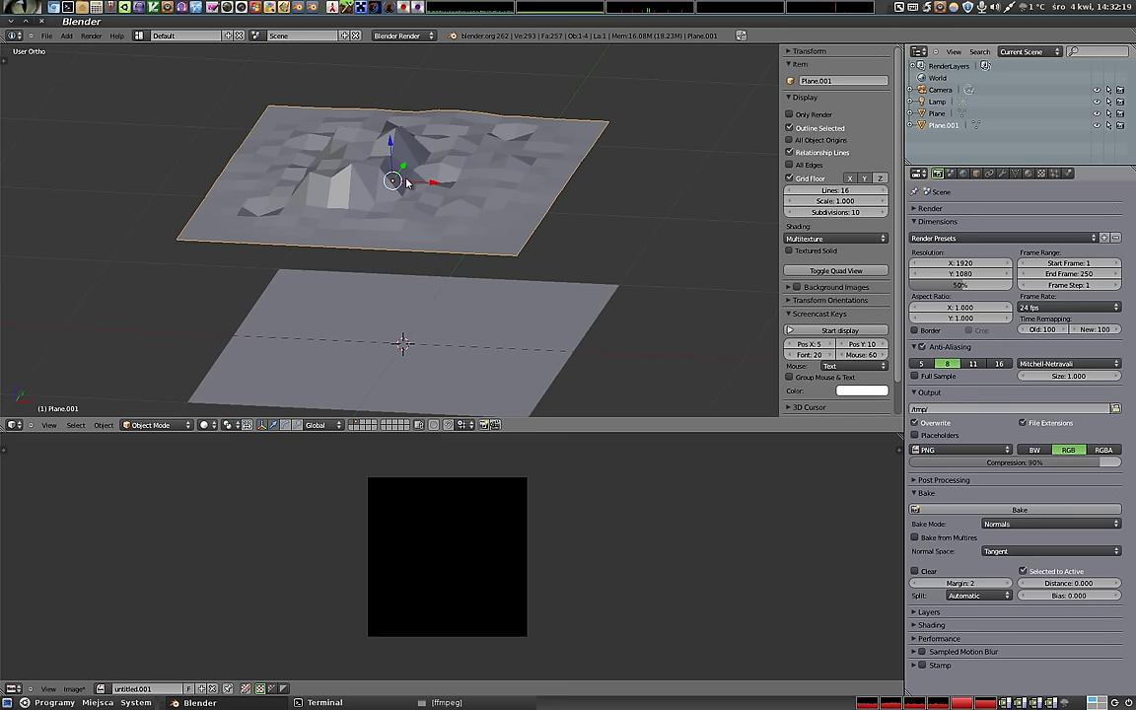
{"action": "middle_click_drag", "start_coordinate": [474, 245], "coordinate": [484, 238]}
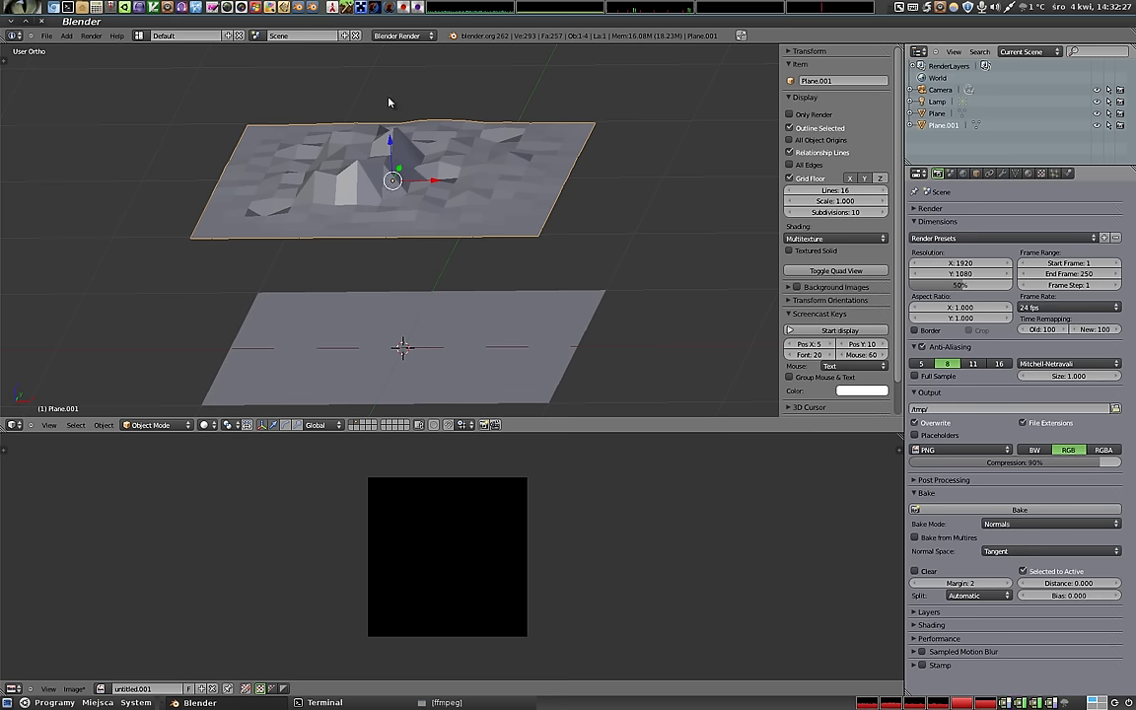
{"action": "middle_click_drag", "start_coordinate": [382, 132], "coordinate": [428, 139]}
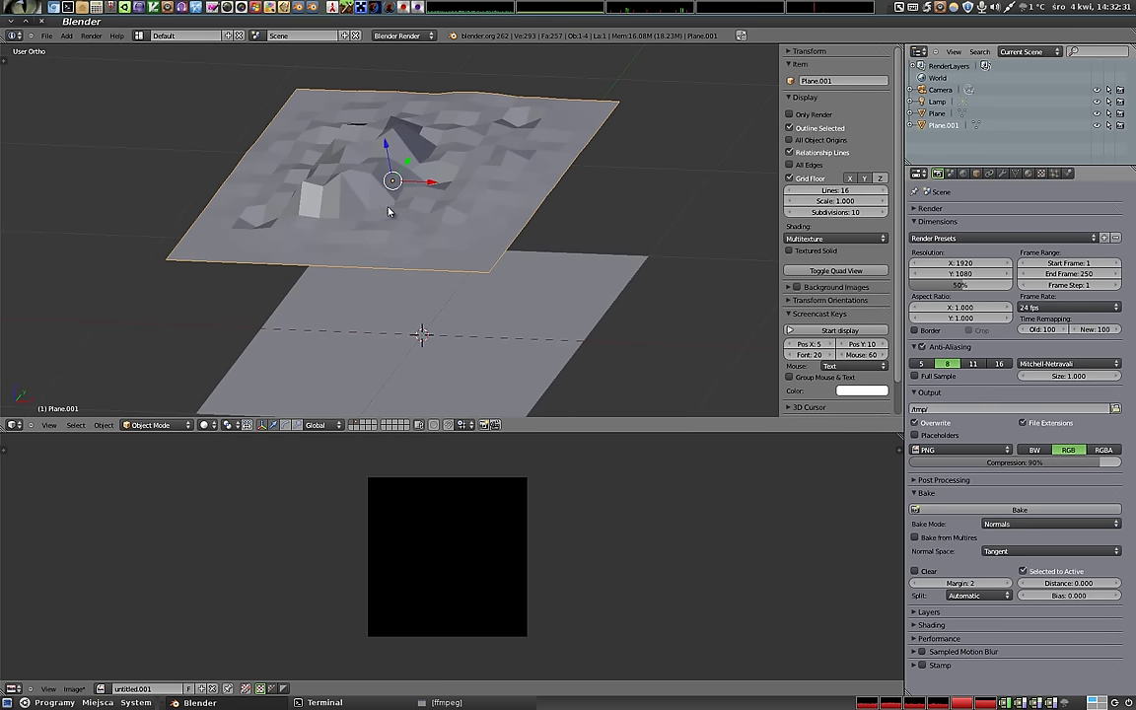
{"action": "mouse_move", "coordinate": [374, 245]}
{"action": "middle_mouse_down"}
{"action": "mouse_move", "coordinate": [398, 234]}
{"action": "mouse_move", "coordinate": [404, 207]}
{"action": "middle_mouse_up"}
{"action": "middle_click_drag", "start_coordinate": [597, 110], "coordinate": [599, 114]}
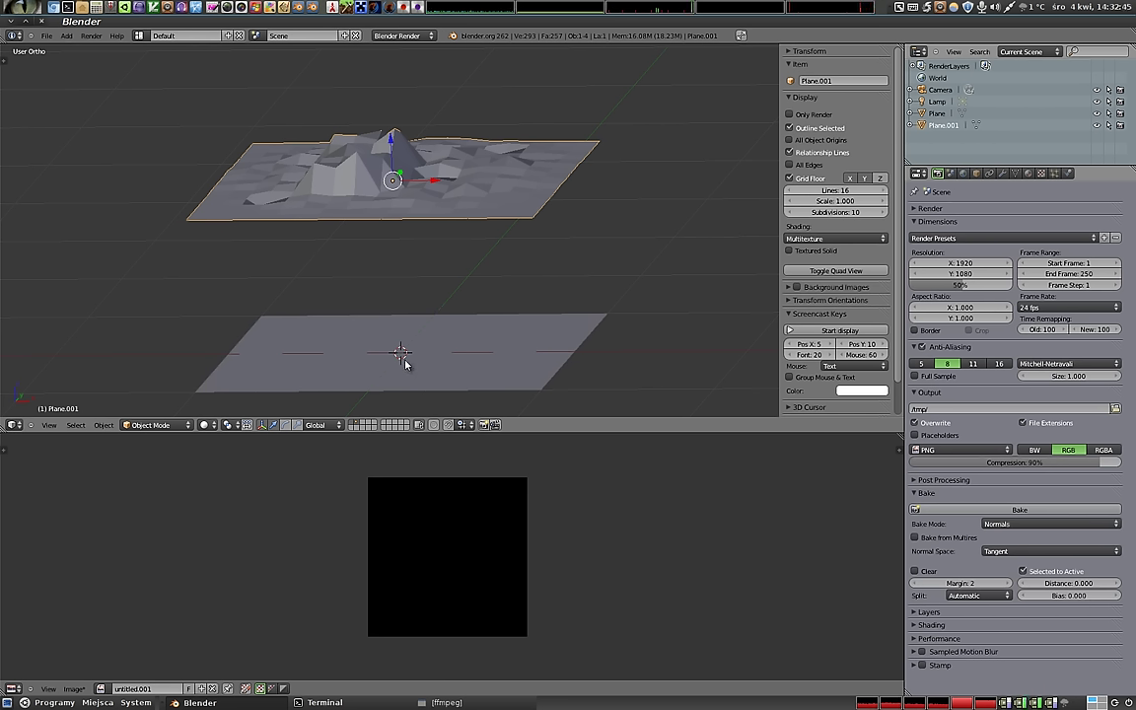
{"action": "middle_click_drag", "start_coordinate": [384, 253], "coordinate": [342, 189]}
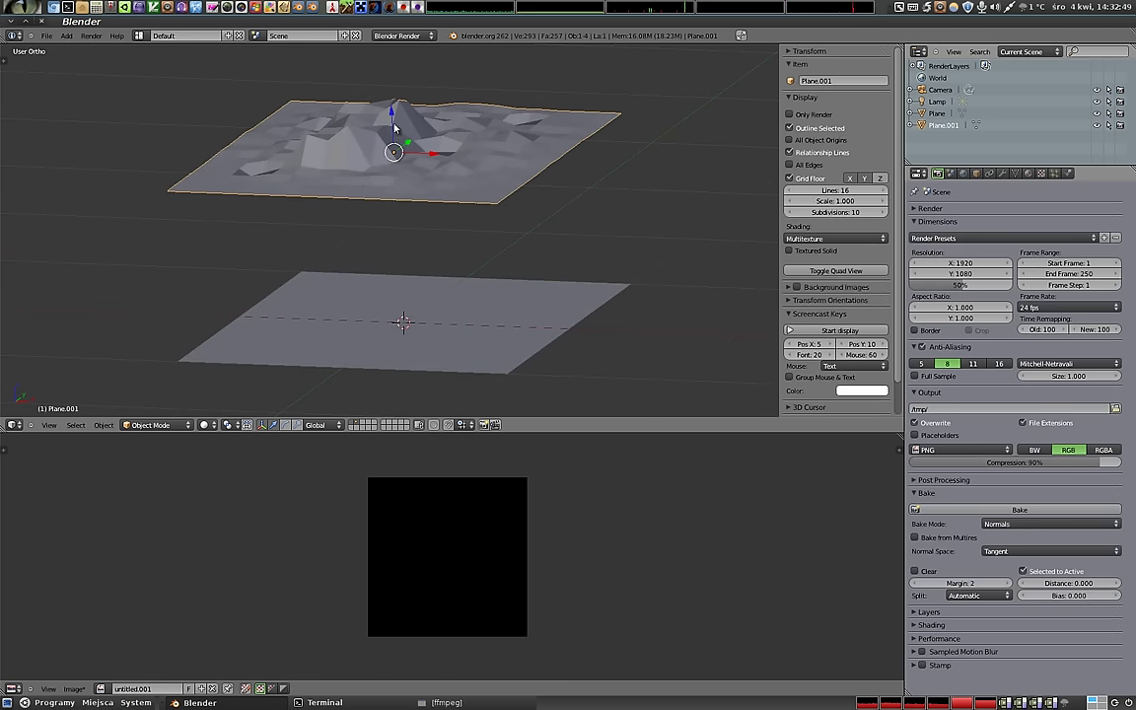
- Lower the bumpy plane toward the flat one and select all of Plane.001's vertices
{"action": "key", "text": "g"}
{"action": "key", "text": "z"}
{"action": "left_click", "coordinate": [400, 247]}
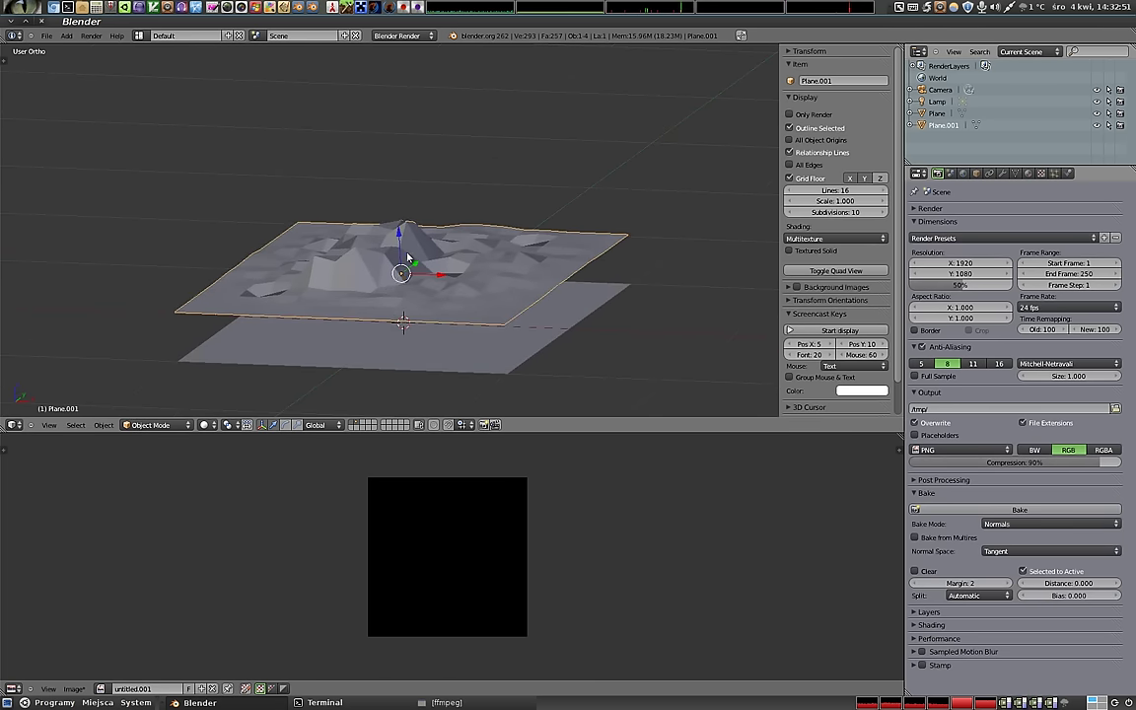
{"action": "right_click", "coordinate": [436, 372]}
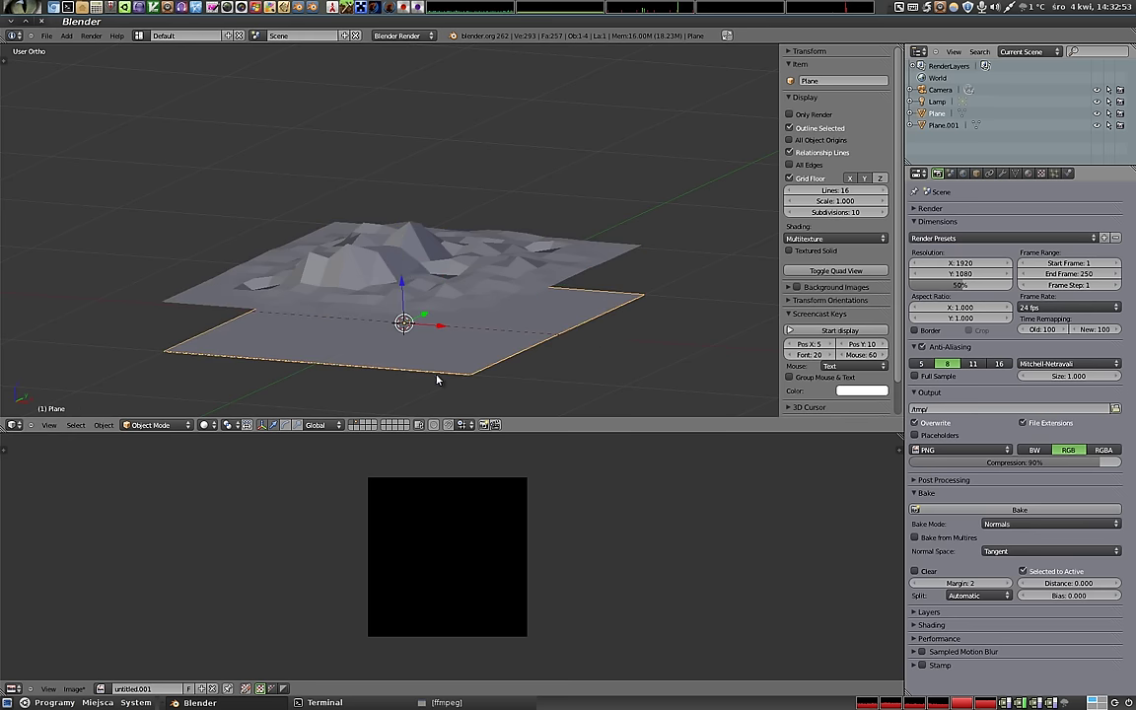
{"action": "key", "text": "Tab"}
{"action": "key", "text": "Tab"}
{"action": "right_click", "coordinate": [456, 294]}
{"action": "key", "text": "Tab"}
{"action": "key", "text": "a"}
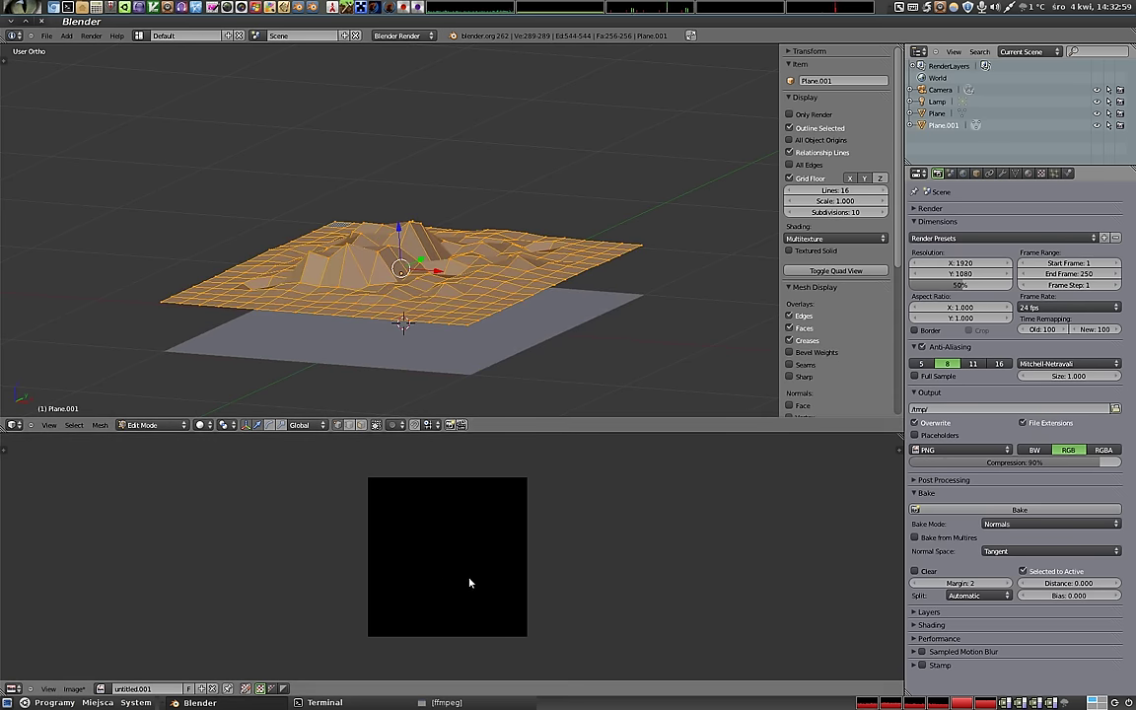
- Check the terrain's UV Maps list, then smooth it with a subdivision surface (Ctrl+2)
{"action": "left_click", "coordinate": [1016, 174]}
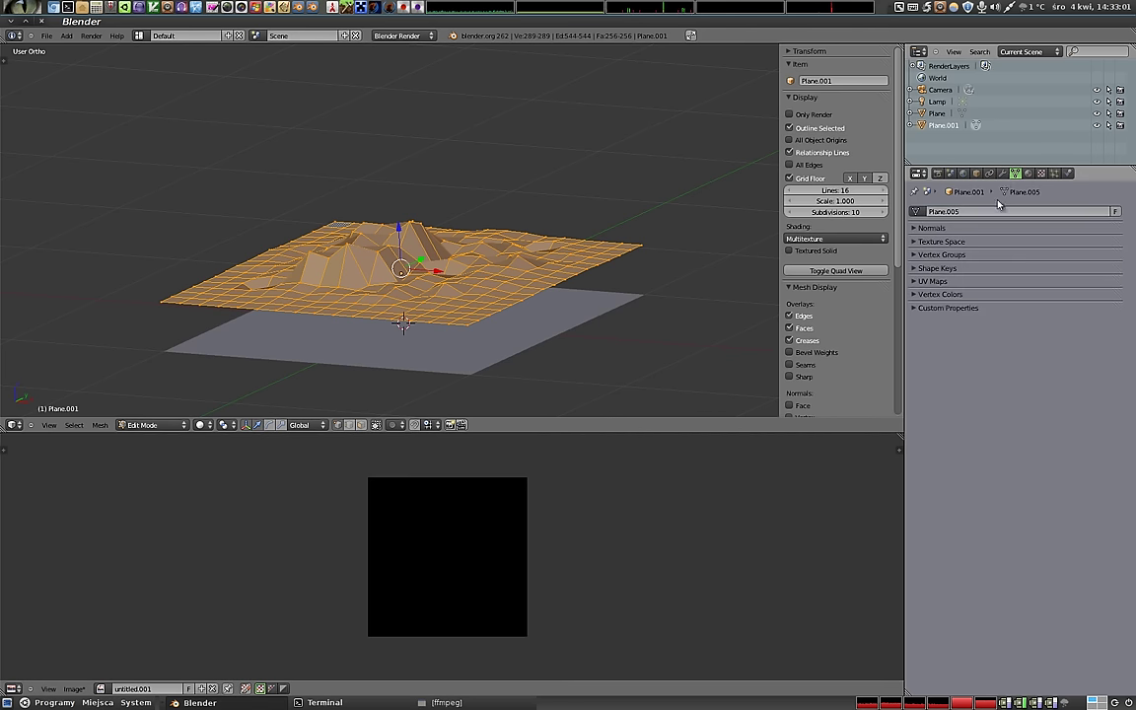
{"action": "left_click", "coordinate": [1006, 281]}
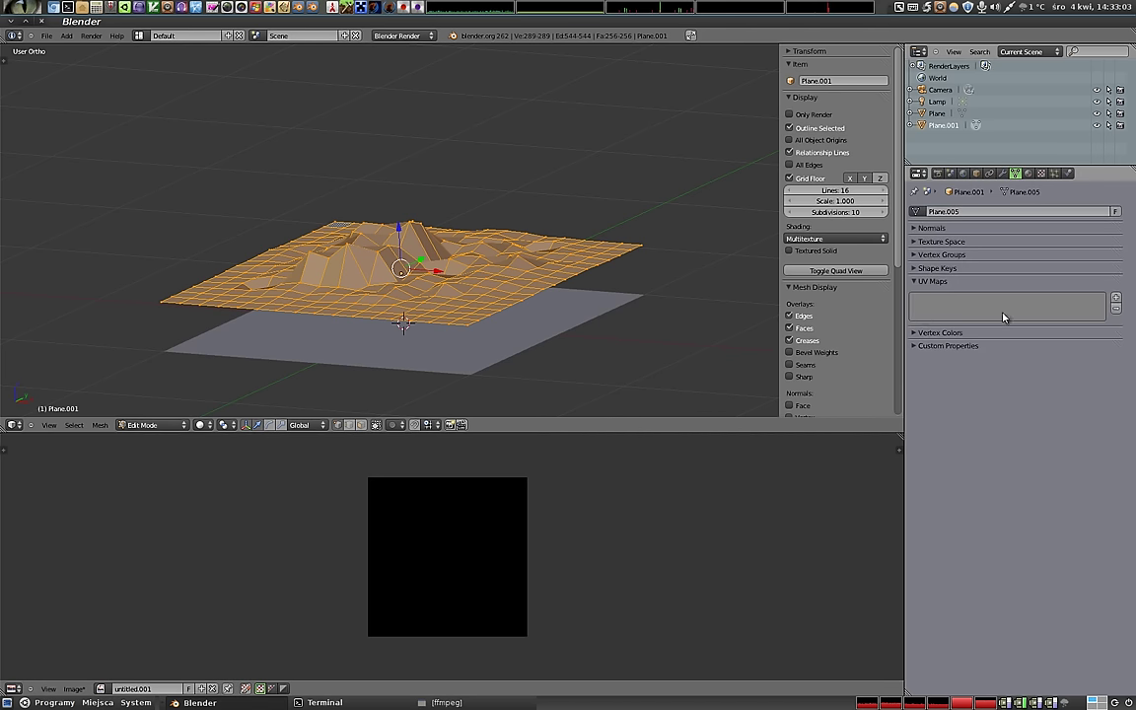
{"action": "key", "text": "Tab"}
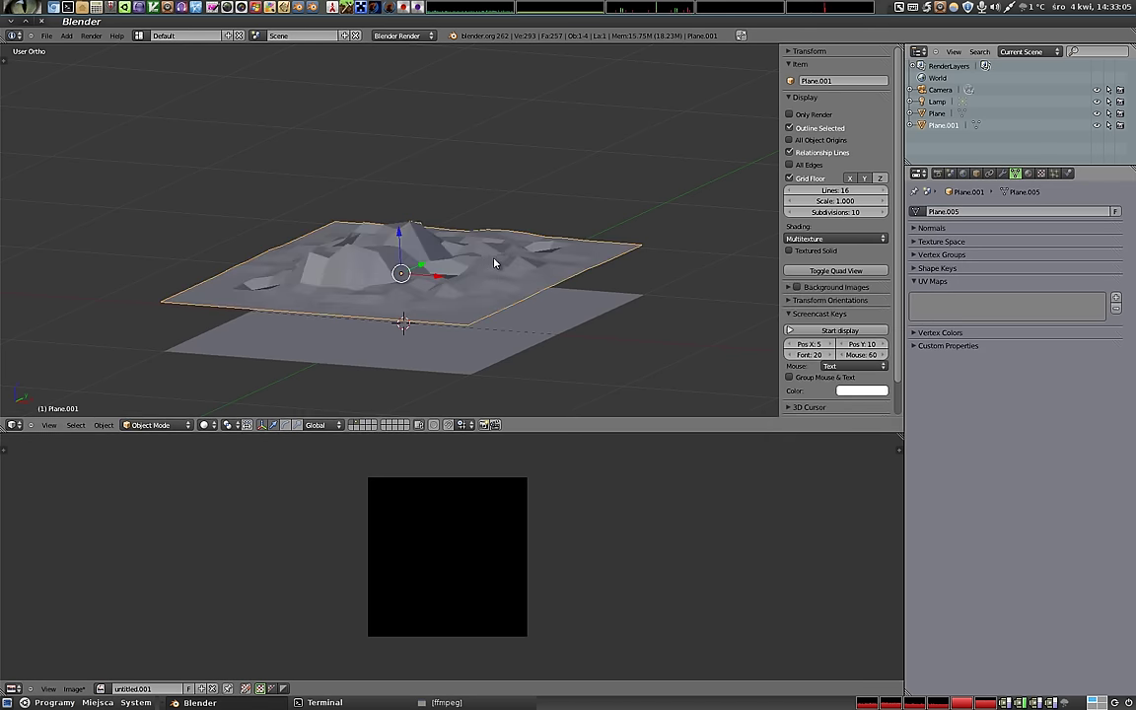
{"action": "mouse_move", "coordinate": [424, 267]}
{"action": "middle_mouse_down"}
{"action": "mouse_move", "coordinate": [426, 299]}
{"action": "mouse_move", "coordinate": [435, 221]}
{"action": "mouse_move", "coordinate": [362, 272]}
{"action": "mouse_move", "coordinate": [358, 261]}
{"action": "mouse_move", "coordinate": [368, 306]}
{"action": "mouse_move", "coordinate": [325, 269]}
{"action": "mouse_move", "coordinate": [336, 274]}
{"action": "mouse_move", "coordinate": [337, 260]}
{"action": "middle_mouse_up"}
{"action": "key", "text": "ctrl+2"}
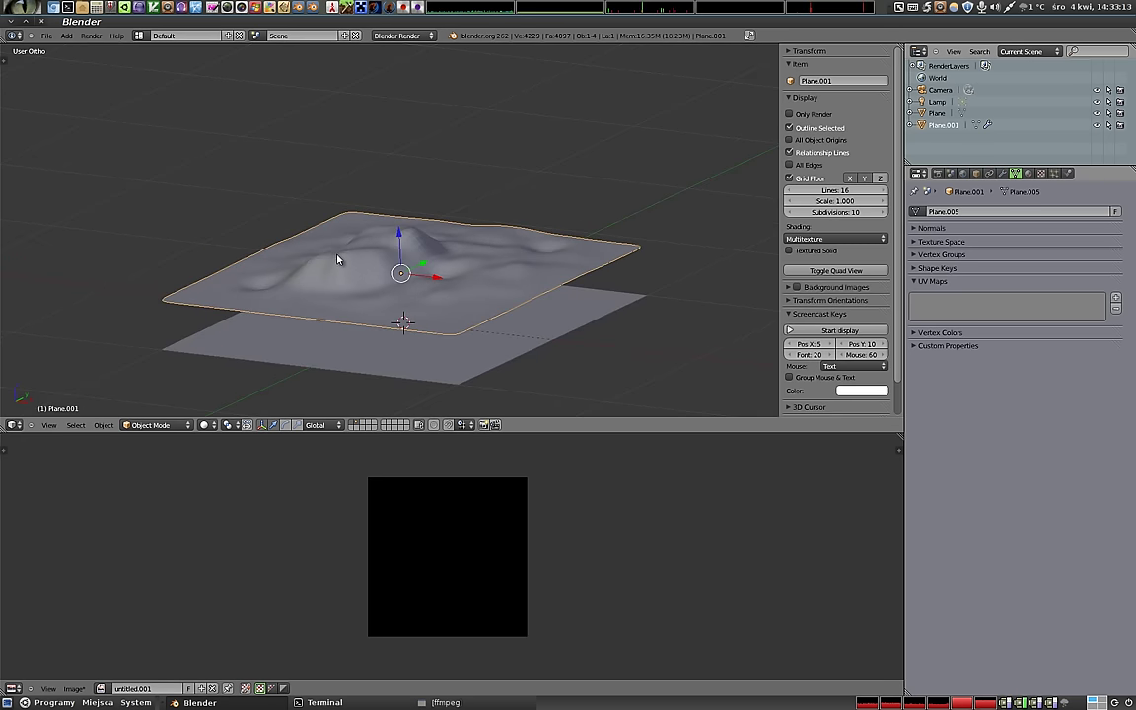
- Select the flat lower plane and enter Edit Mode to view its UV layout
{"action": "right_click", "coordinate": [484, 361]}
{"action": "middle_click_drag", "start_coordinate": [378, 375], "coordinate": [386, 297]}
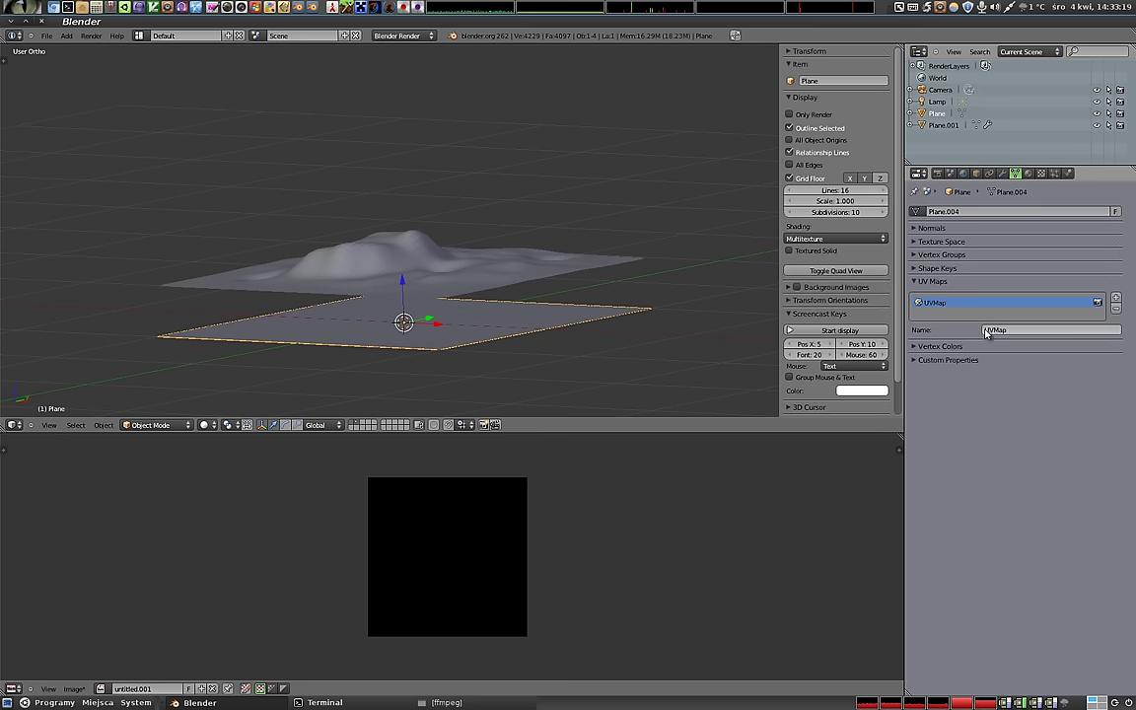
{"action": "key", "text": "Tab"}
{"action": "key", "text": "Tab"}
{"action": "mouse_move", "coordinate": [427, 261]}
{"action": "middle_mouse_down"}
{"action": "mouse_move", "coordinate": [397, 228]}
{"action": "mouse_move", "coordinate": [371, 253]}
{"action": "mouse_move", "coordinate": [356, 181]}
{"action": "middle_mouse_up"}
- Keep the bake mode on Normals and try the Camera normal space
{"action": "left_click", "coordinate": [937, 175]}
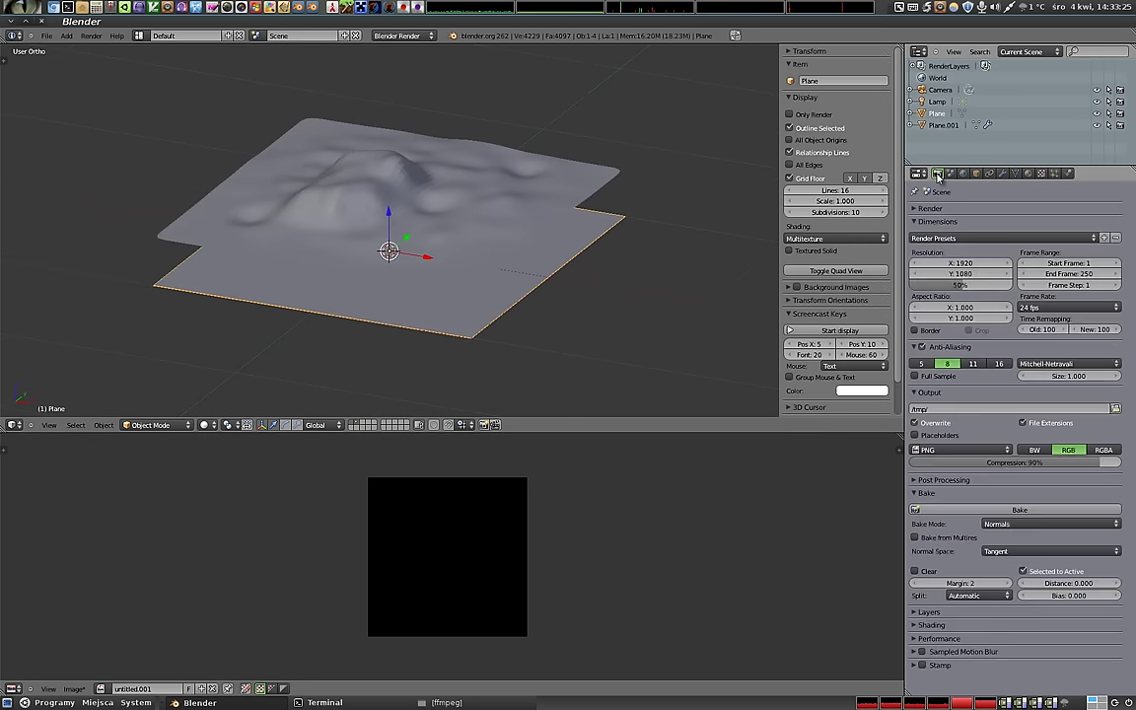
{"action": "left_click", "coordinate": [1005, 524]}
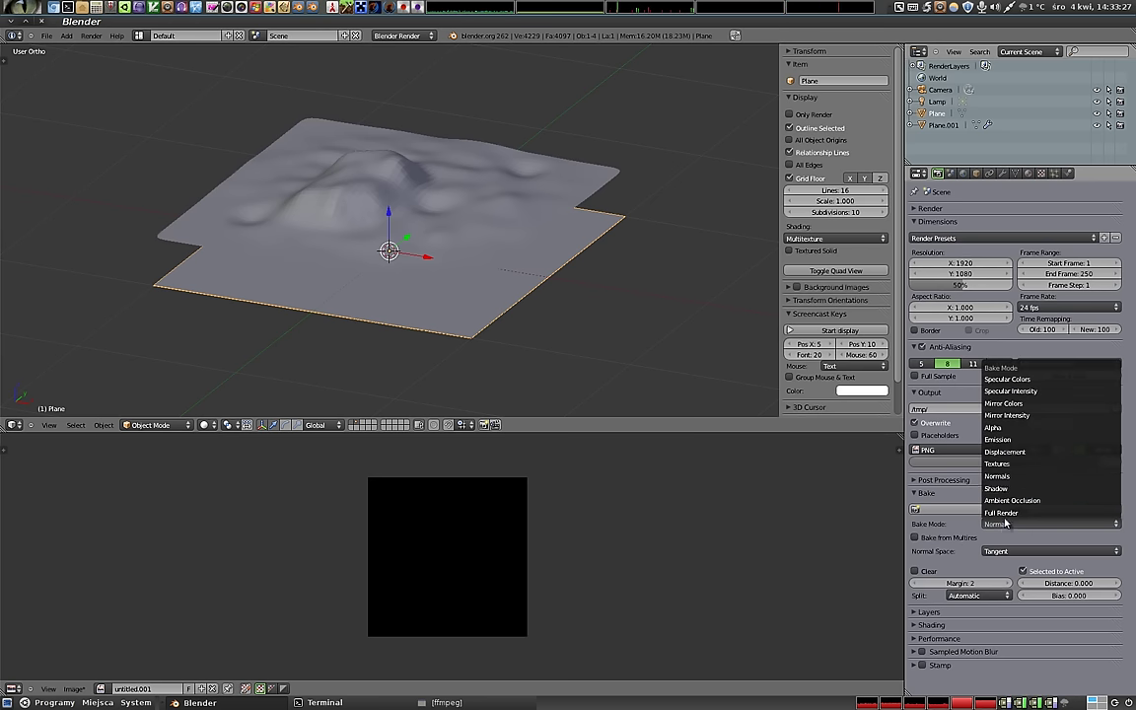
{"action": "left_click", "coordinate": [998, 476]}
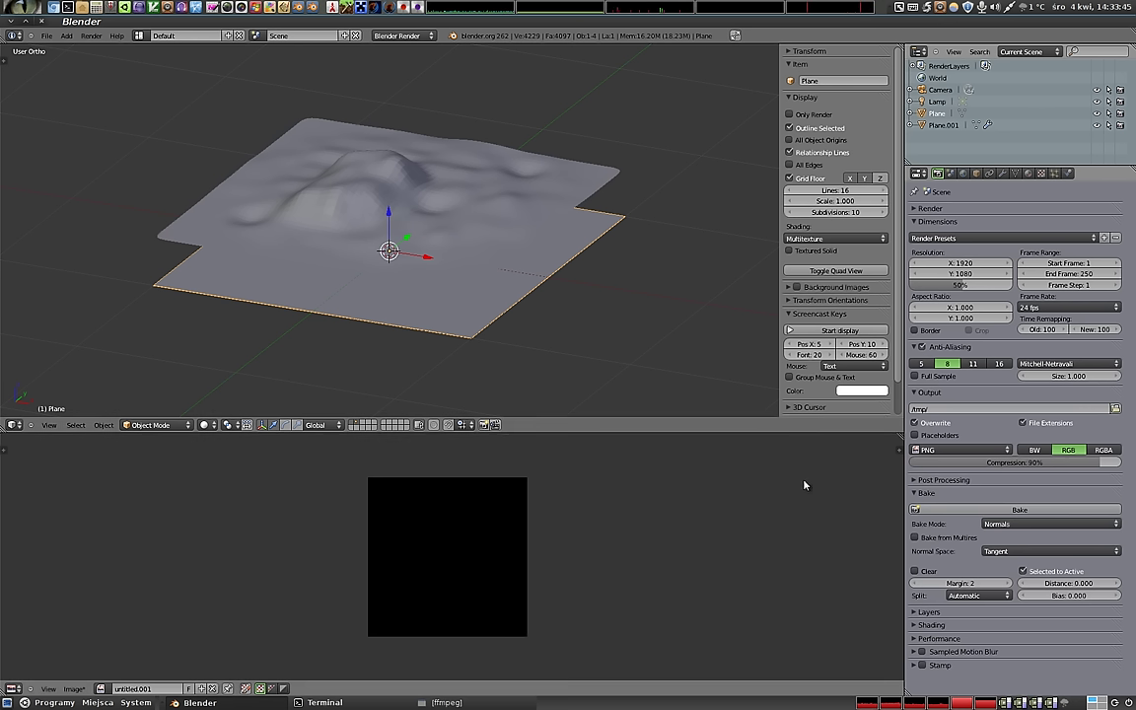
{"action": "left_click", "coordinate": [1006, 552]}
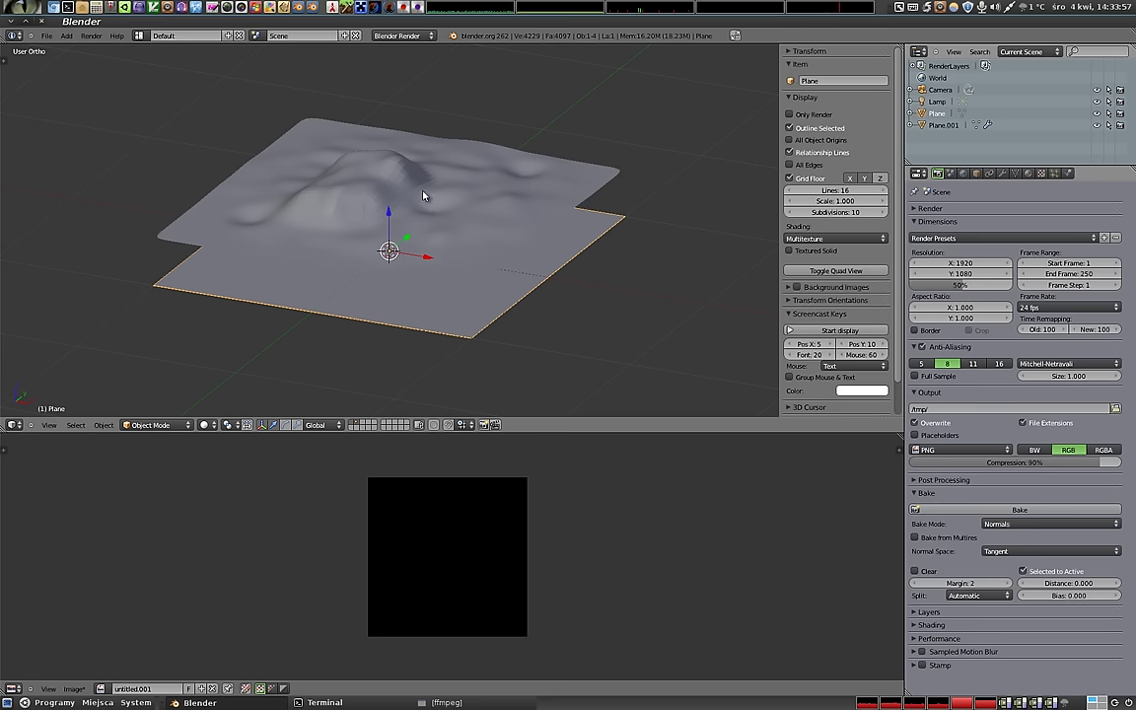
{"action": "left_click", "coordinate": [986, 550]}
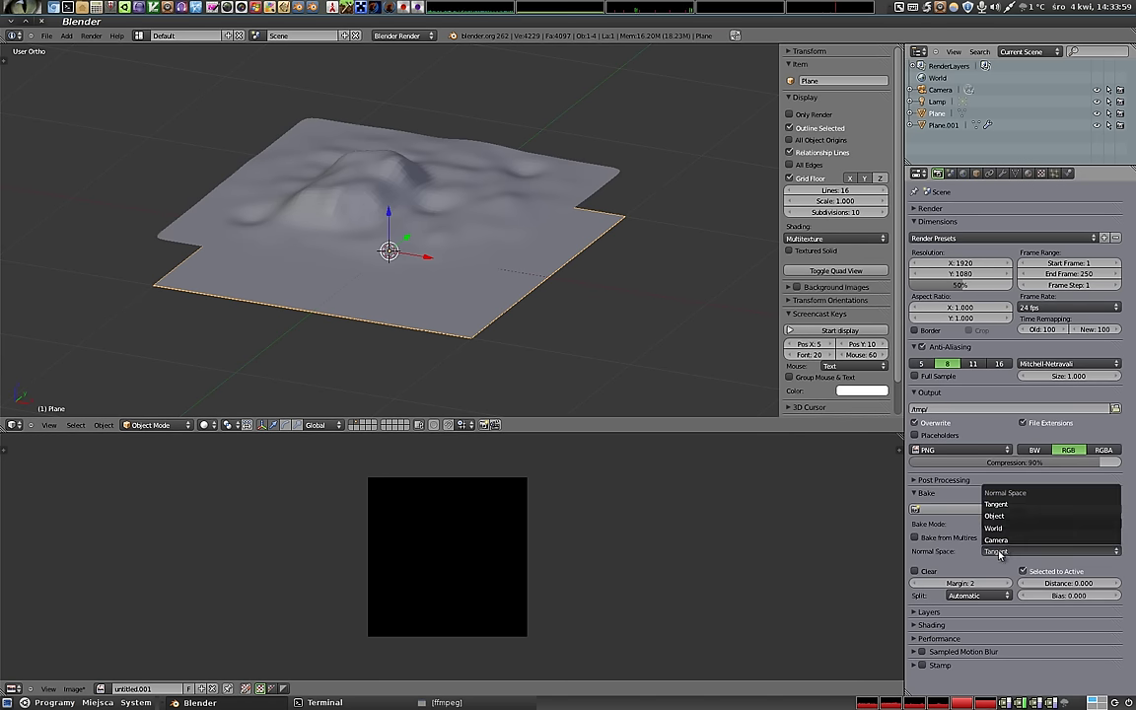
{"action": "left_click", "coordinate": [991, 491]}
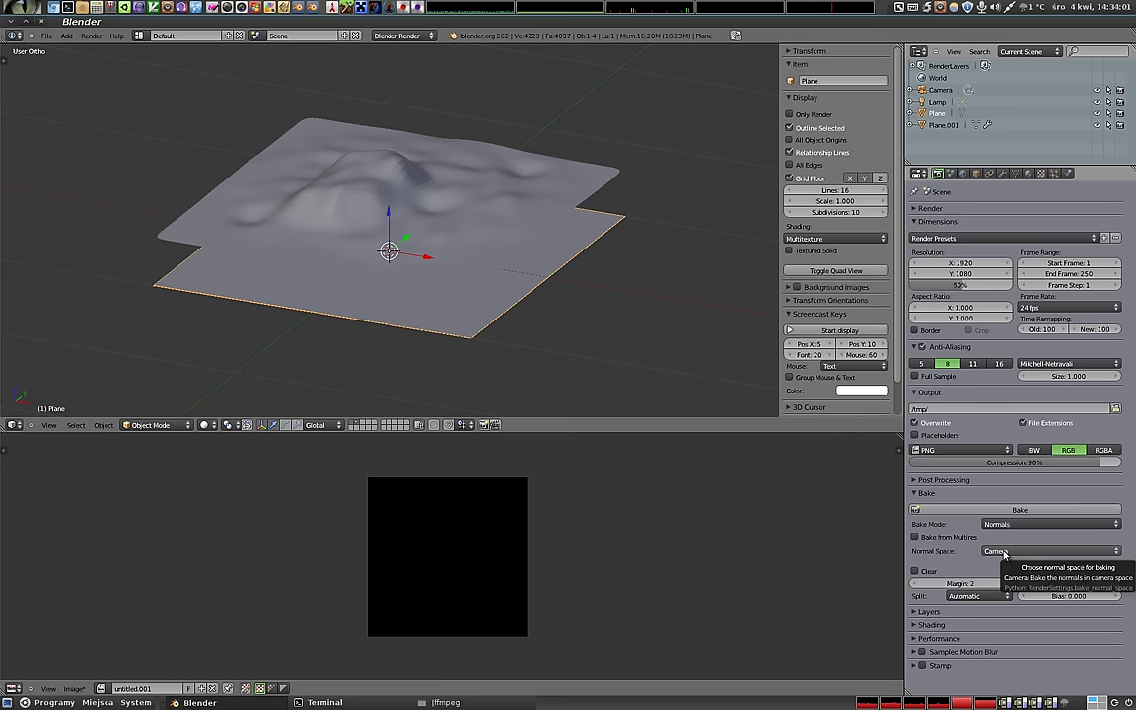
- Try the World and Object normal spaces, return to Tangent, and enable Clear
{"action": "left_click", "coordinate": [1002, 552]}
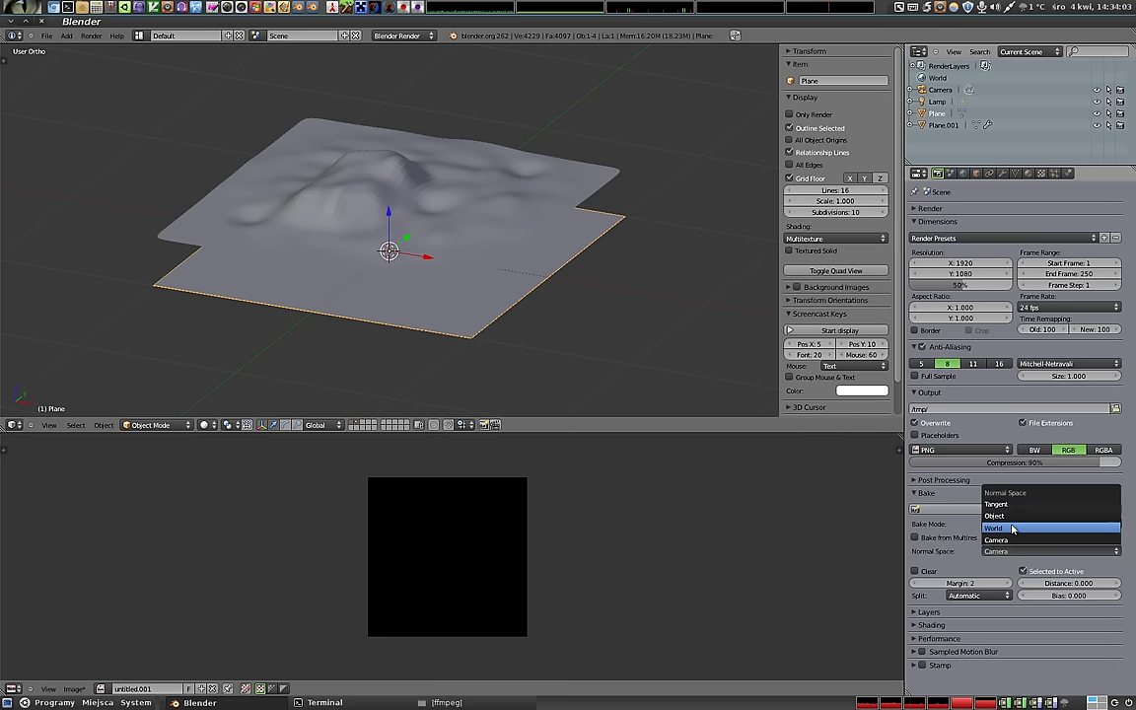
{"action": "left_click", "coordinate": [1013, 530]}
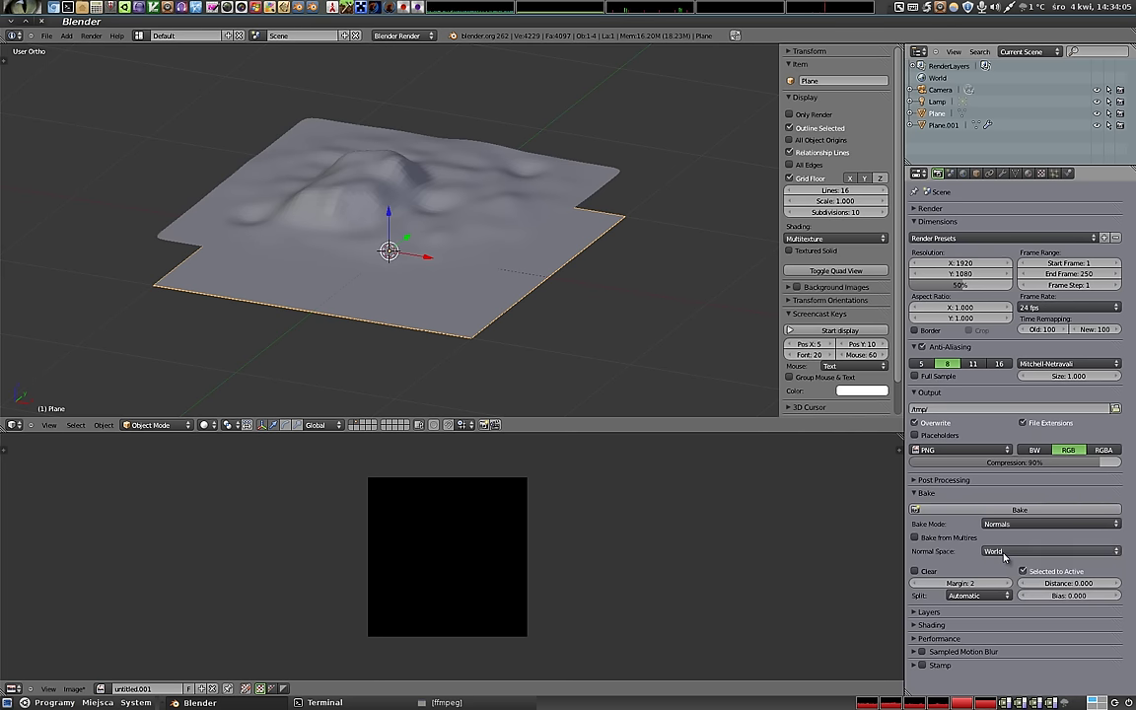
{"action": "left_click", "coordinate": [997, 550]}
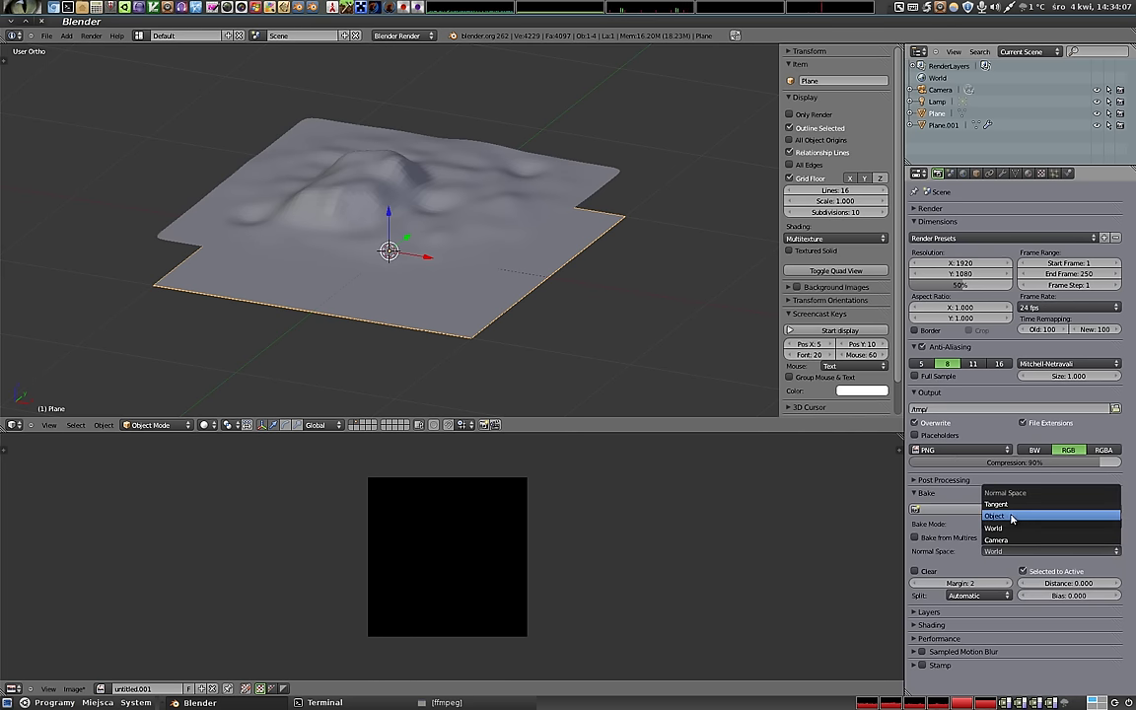
{"action": "left_click", "coordinate": [1012, 517]}
{"action": "left_click", "coordinate": [1001, 550]}
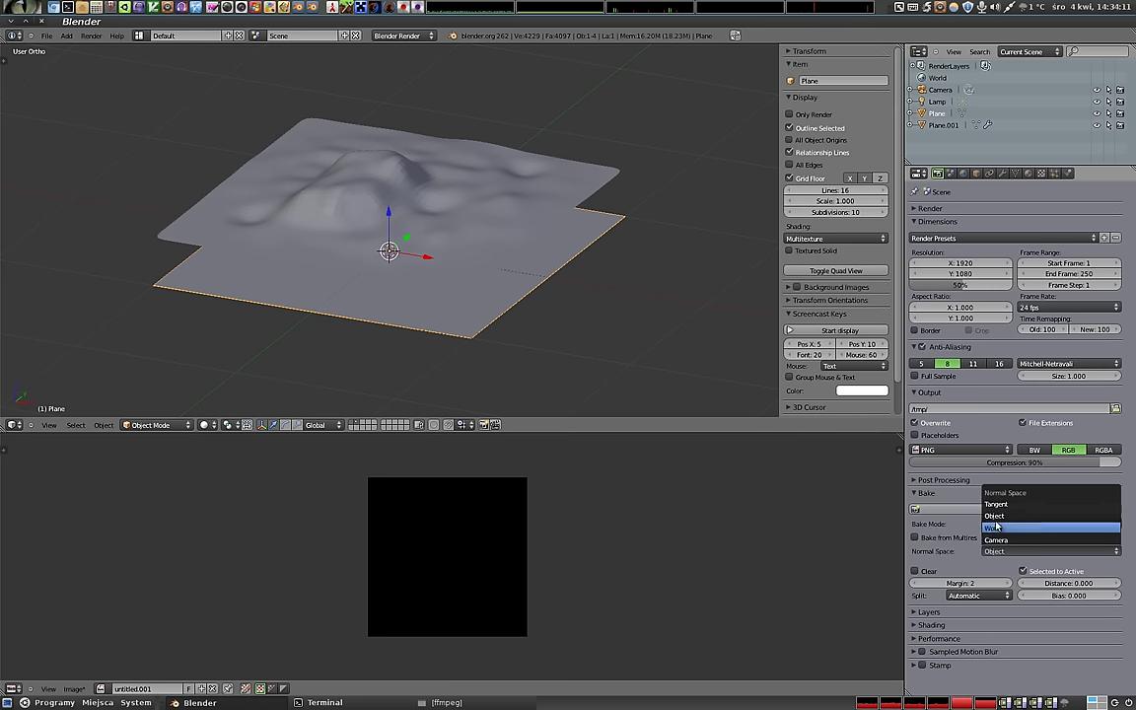
{"action": "left_click", "coordinate": [996, 516]}
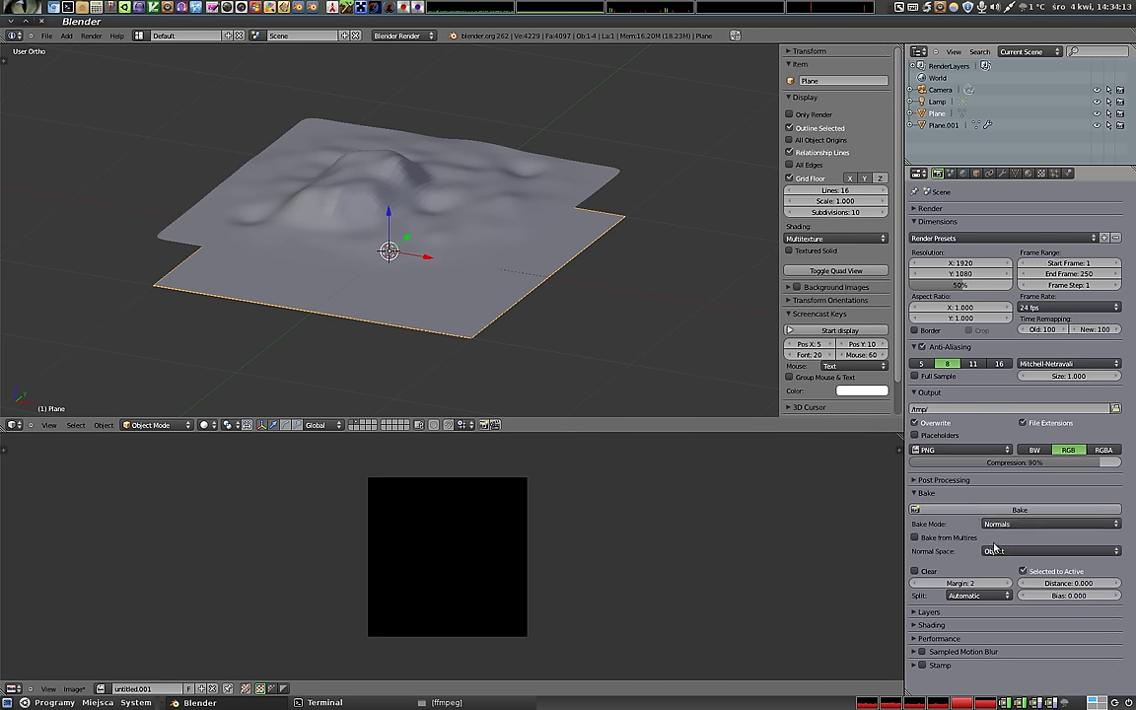
{"action": "left_click", "coordinate": [994, 549]}
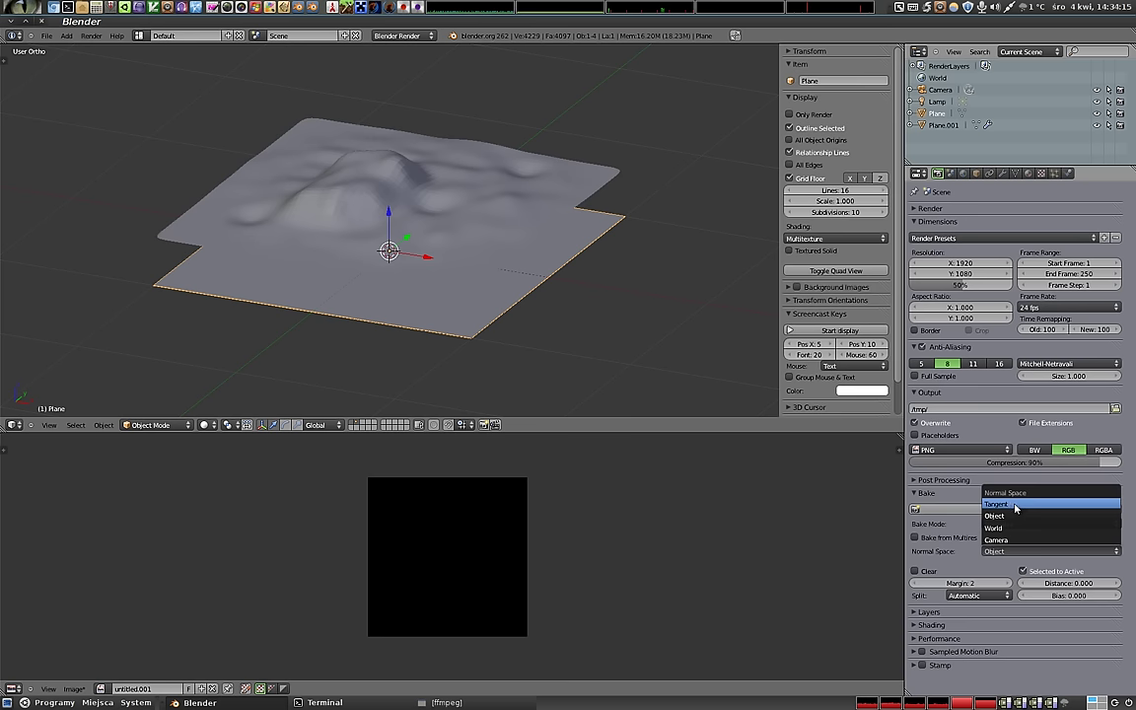
{"action": "left_click", "coordinate": [1013, 507]}
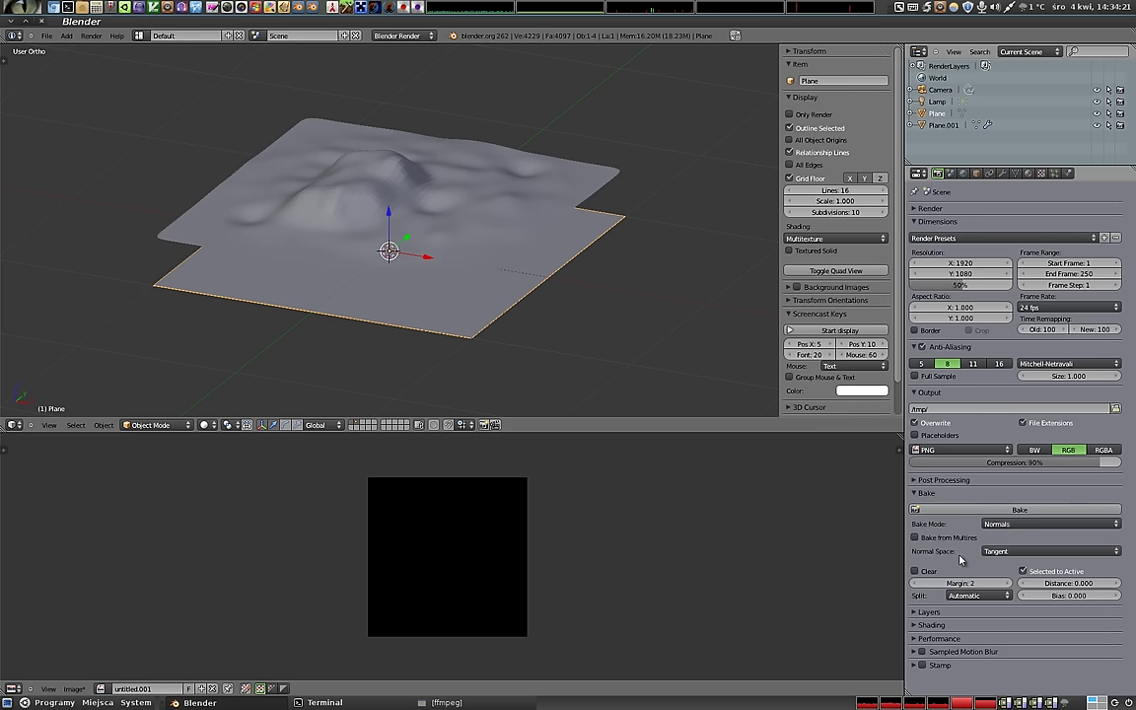
{"action": "left_click", "coordinate": [914, 571]}
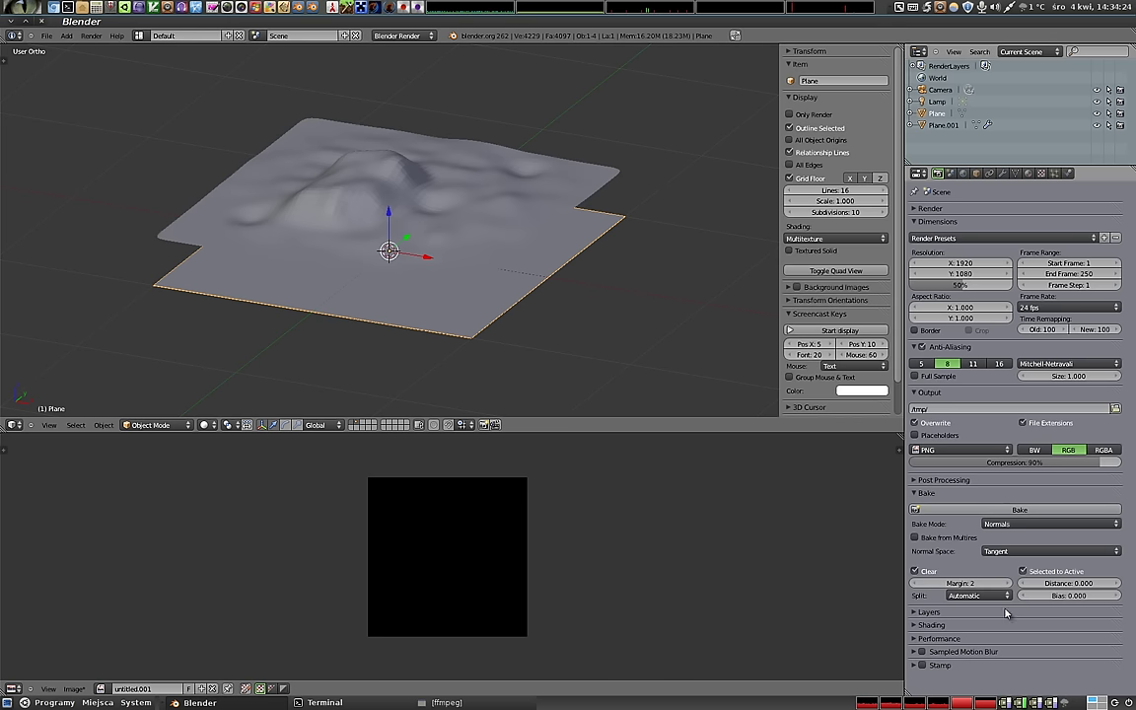
- Set the bake margin to 0, check the plane's UVs, and turn off Selected to Active
{"action": "left_click", "coordinate": [914, 584]}
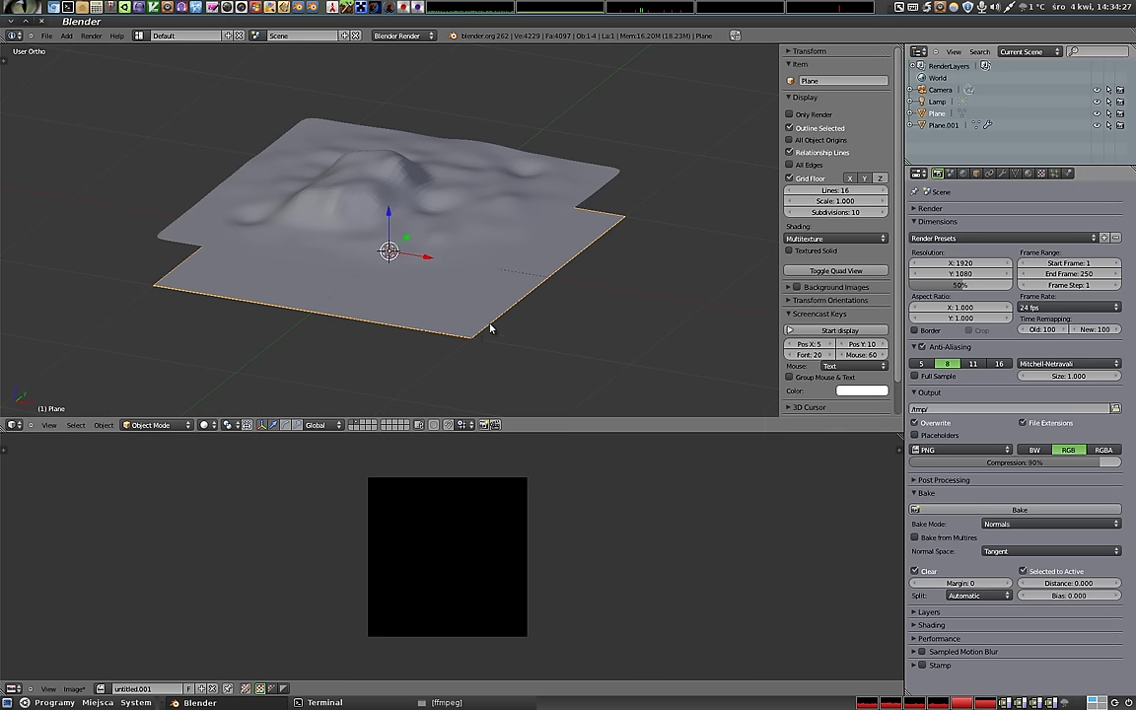
{"action": "key", "text": "Tab"}
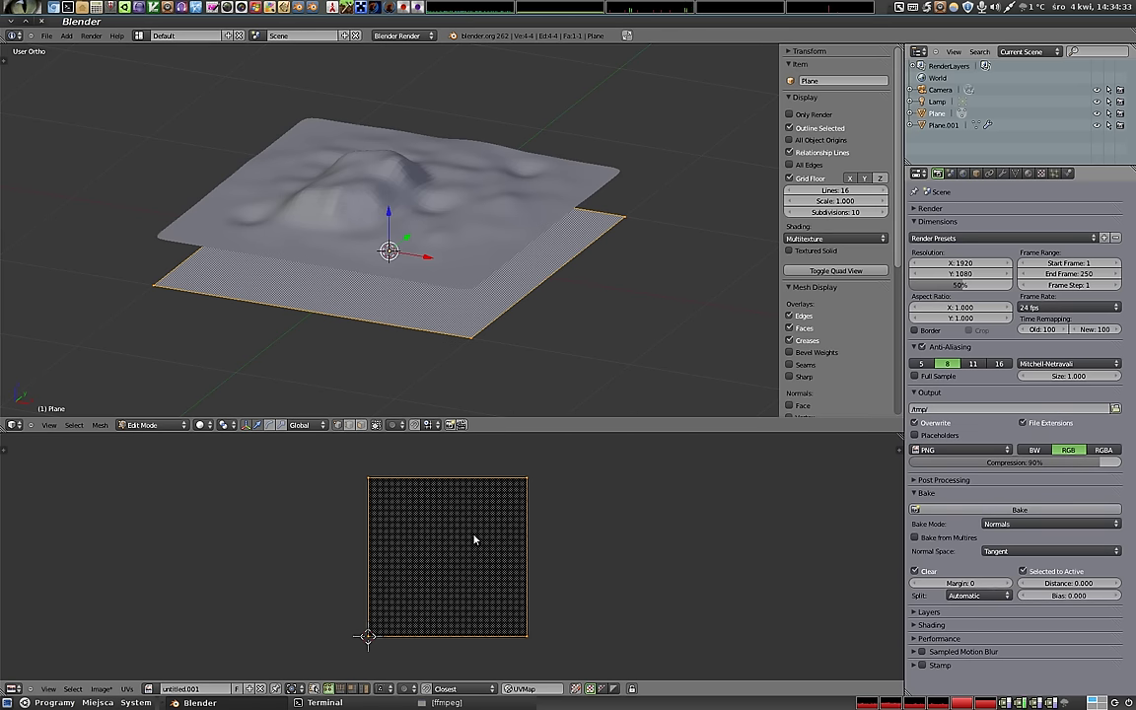
{"action": "key", "text": "Tab"}
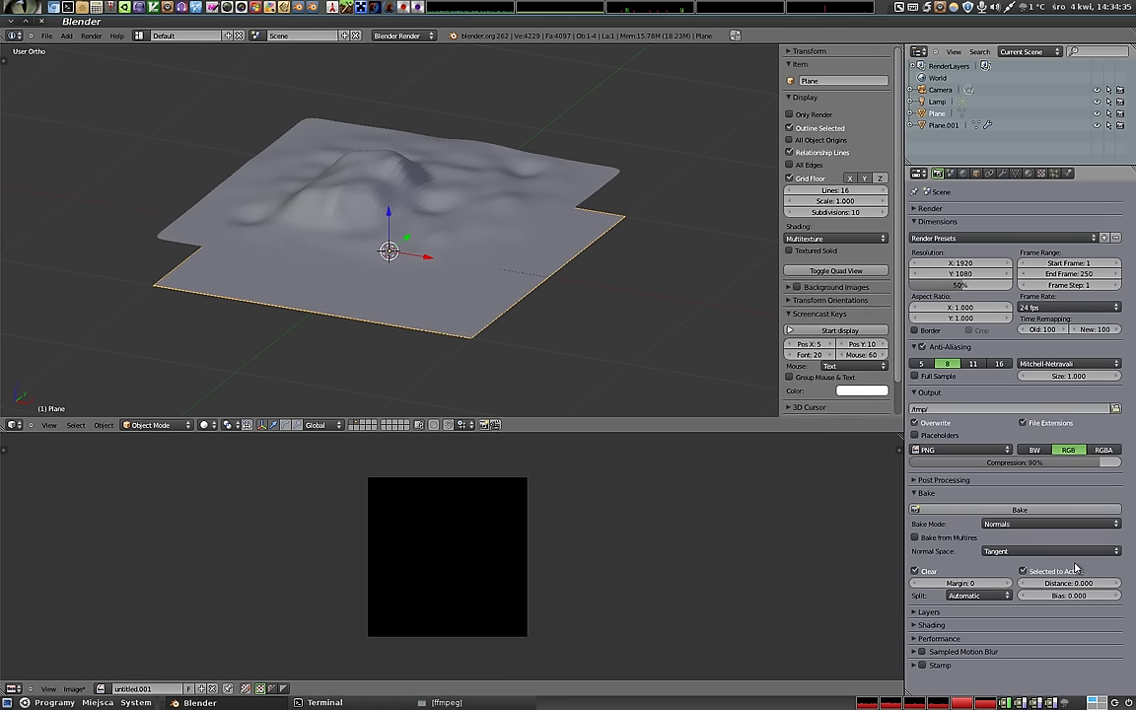
{"action": "middle_click_drag", "start_coordinate": [376, 220], "coordinate": [439, 204]}
{"action": "left_click", "coordinate": [1022, 571]}
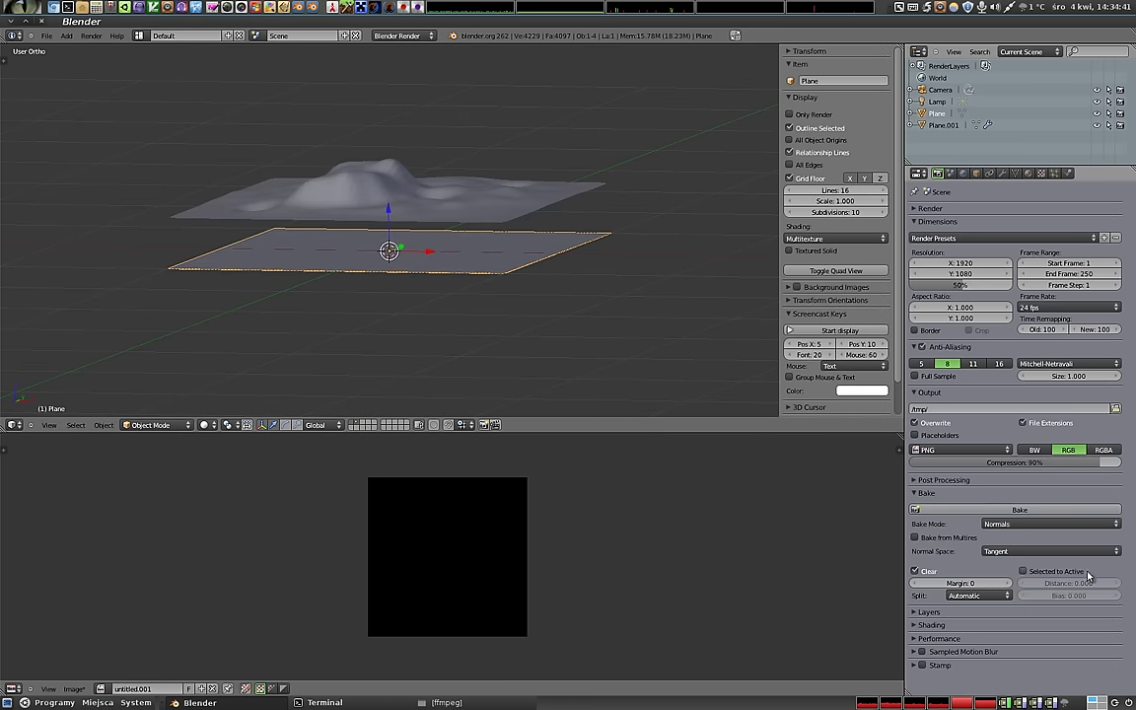
- Bake the flat plane's normals into untitled.001 and view the image editor full-screen
{"action": "left_click", "coordinate": [968, 510]}
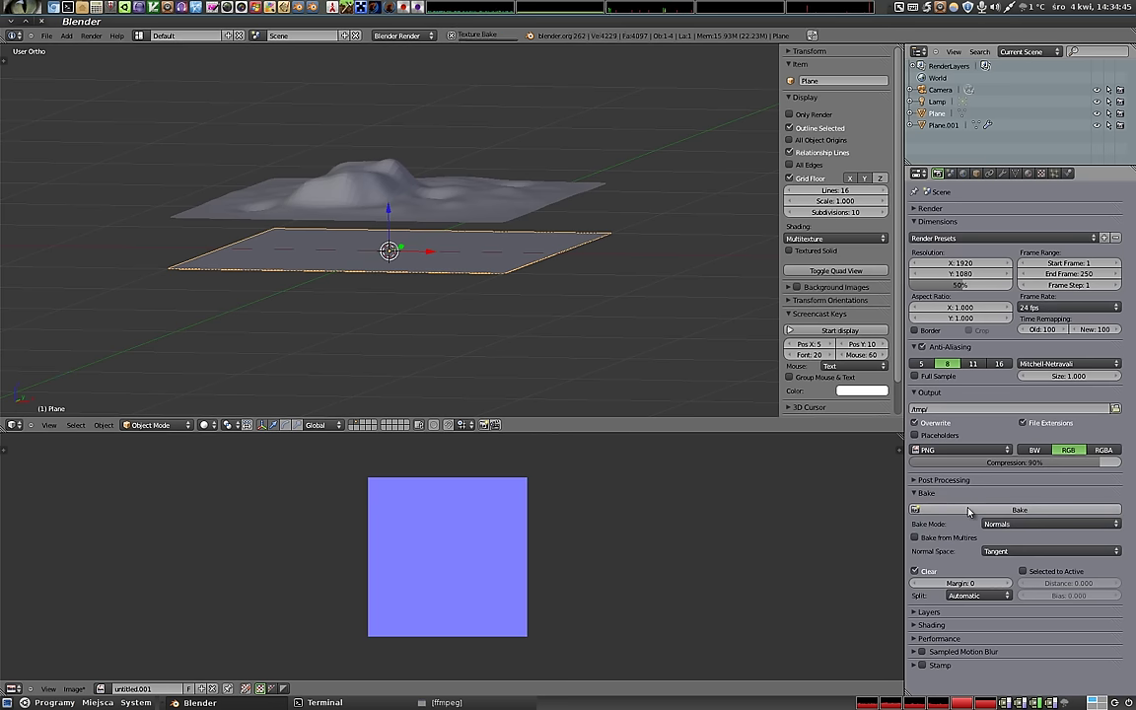
{"action": "scroll", "coordinate": [474, 519], "scroll_direction": "up", "scroll_amount": 3}
{"action": "scroll", "coordinate": [470, 522], "scroll_direction": "down", "scroll_amount": 2}
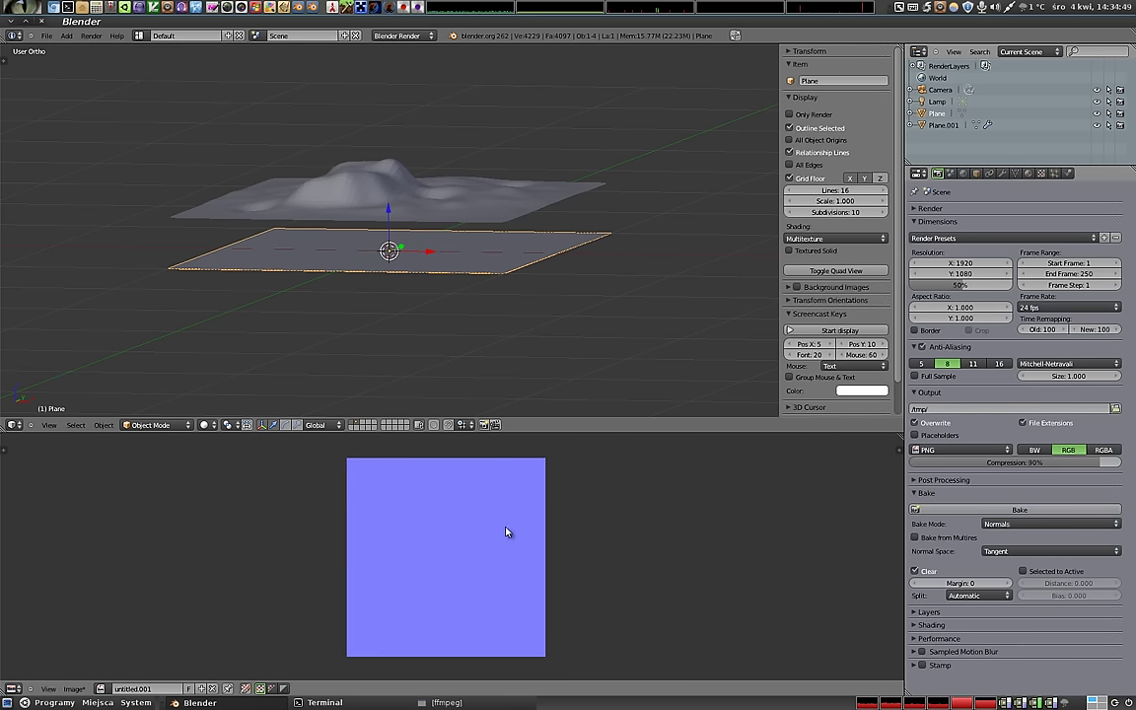
{"action": "key", "text": "ctrl+Up"}
{"action": "scroll", "coordinate": [552, 397], "scroll_direction": "up", "scroll_amount": 4}
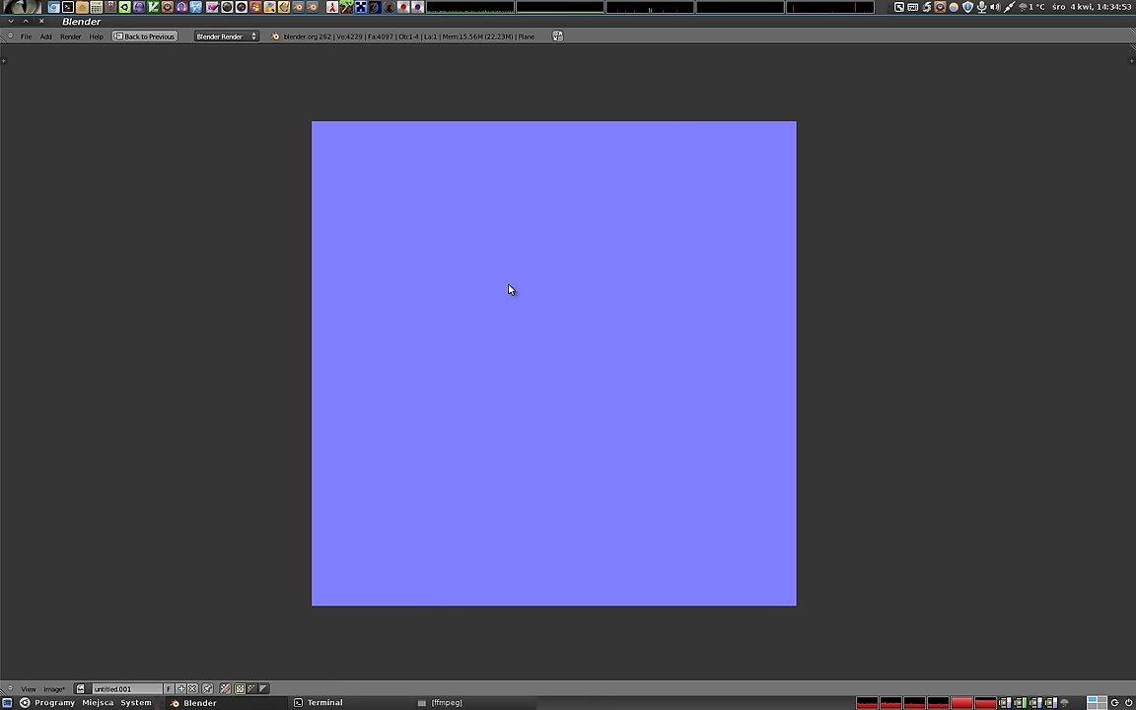
{"action": "key", "text": "t"}
{"action": "key", "text": "t"}
{"action": "key", "text": "t"}
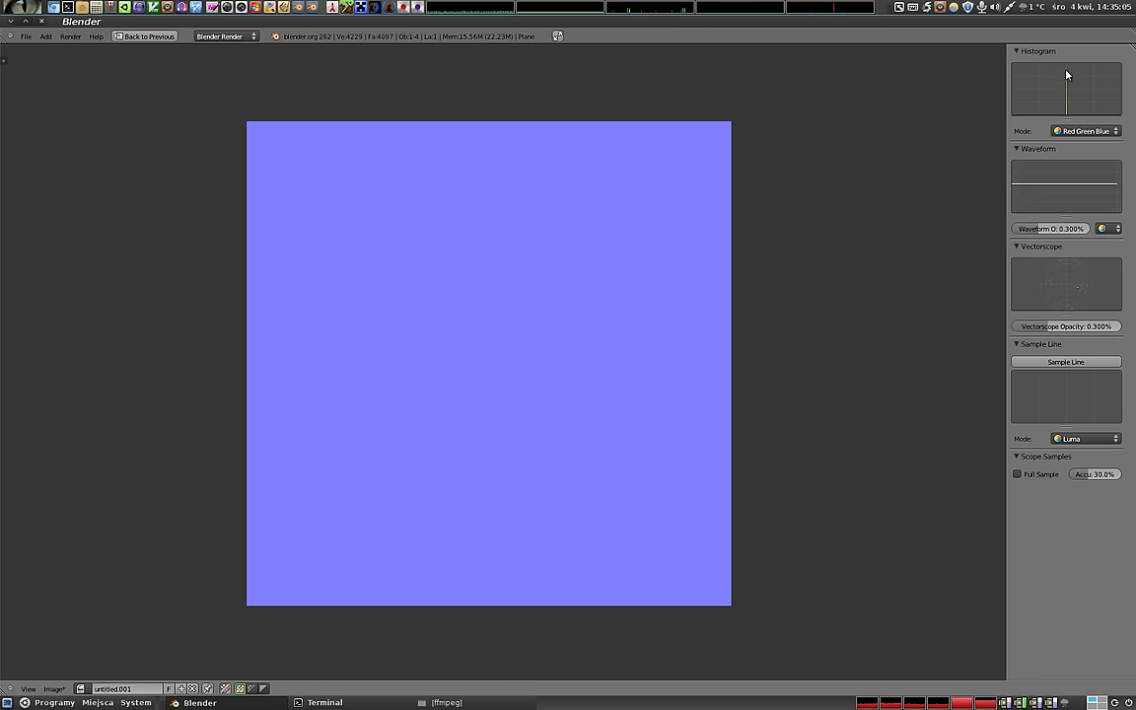
- Cycle the histogram through Red, Green and Blue, then back to Red Green Blue
{"action": "left_click", "coordinate": [1090, 131]}
{"action": "left_click", "coordinate": [1085, 102]}
{"action": "left_click", "coordinate": [1080, 134]}
{"action": "left_click", "coordinate": [1069, 81]}
{"action": "left_click", "coordinate": [1079, 134]}
{"action": "left_click", "coordinate": [1066, 68]}
{"action": "left_click", "coordinate": [1089, 131]}
{"action": "left_click", "coordinate": [1070, 107]}
- Raise the waveform opacity to 1.000 and set the waveform mode to Red Green Blue
{"action": "left_click_drag", "start_coordinate": [1051, 229], "coordinate": [1080, 229]}
{"action": "left_click", "coordinate": [1109, 230]}
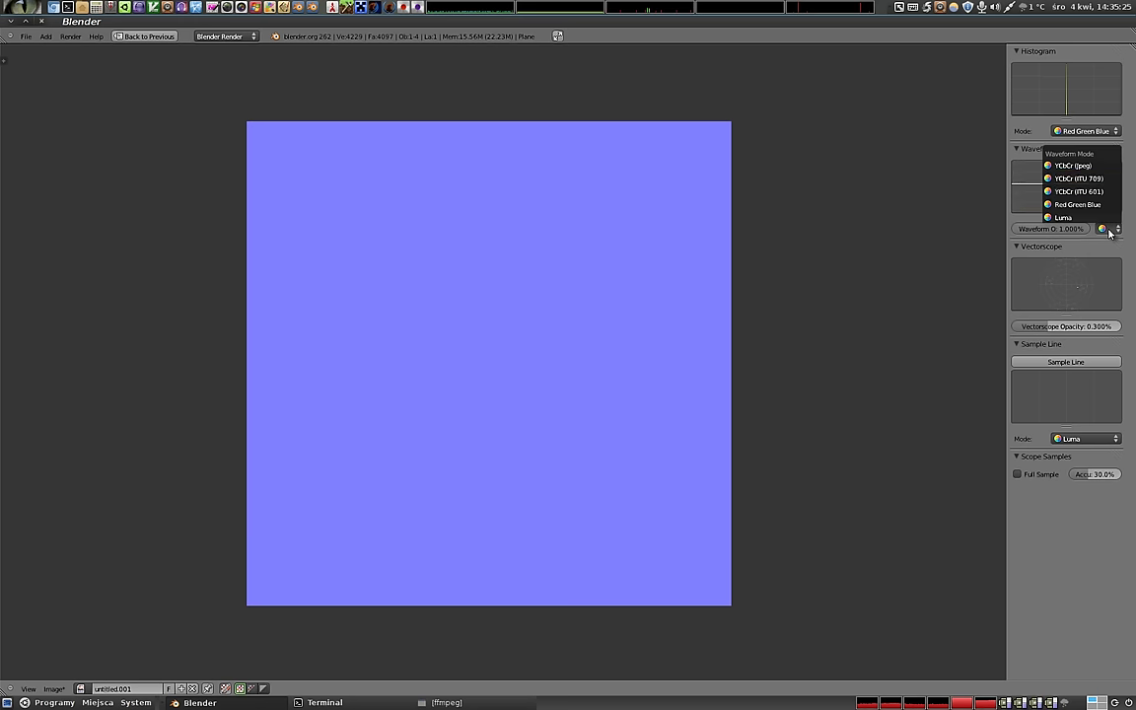
{"action": "left_click", "coordinate": [1082, 192]}
{"action": "left_click", "coordinate": [1106, 230]}
{"action": "left_click", "coordinate": [1095, 178]}
{"action": "left_click", "coordinate": [1105, 228]}
{"action": "left_click", "coordinate": [1100, 204]}
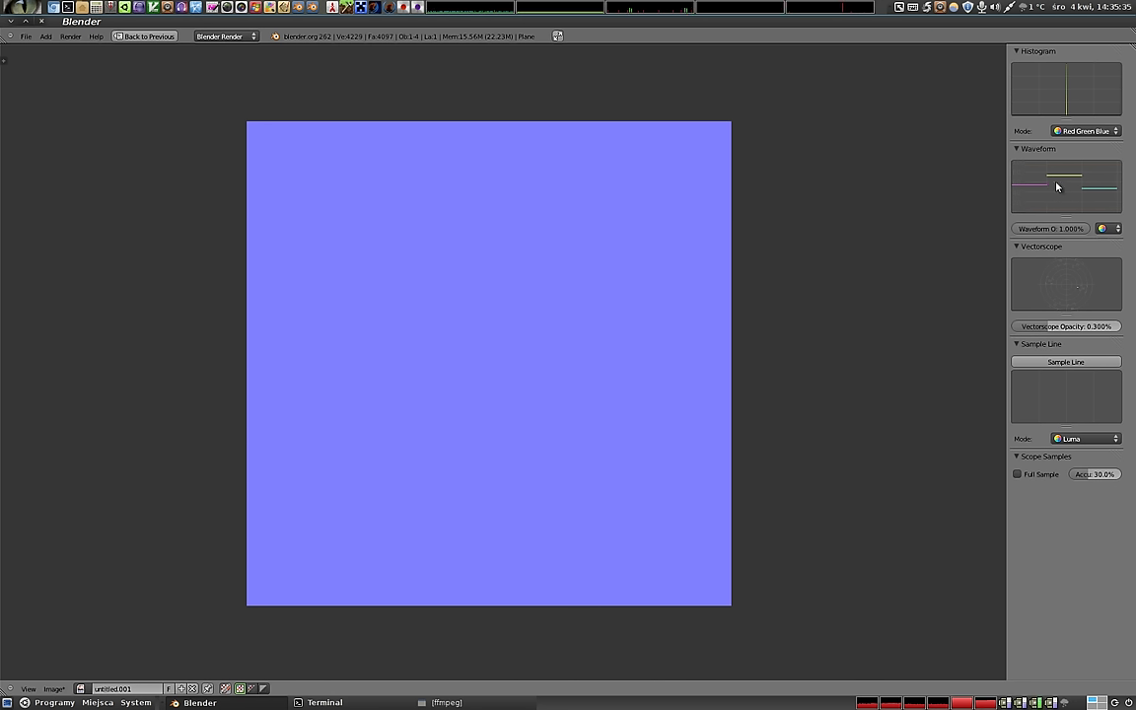
- Set the line scope to Red Green Blue and sample a diagonal line across the image
{"action": "left_click", "coordinate": [1071, 440]}
{"action": "left_click", "coordinate": [1076, 409]}
{"action": "left_click", "coordinate": [1066, 361]}
{"action": "mouse_move", "coordinate": [253, 128]}
{"action": "left_mouse_down"}
{"action": "mouse_move", "coordinate": [448, 269]}
{"action": "mouse_move", "coordinate": [613, 436]}
{"action": "mouse_move", "coordinate": [726, 603]}
{"action": "left_mouse_up"}
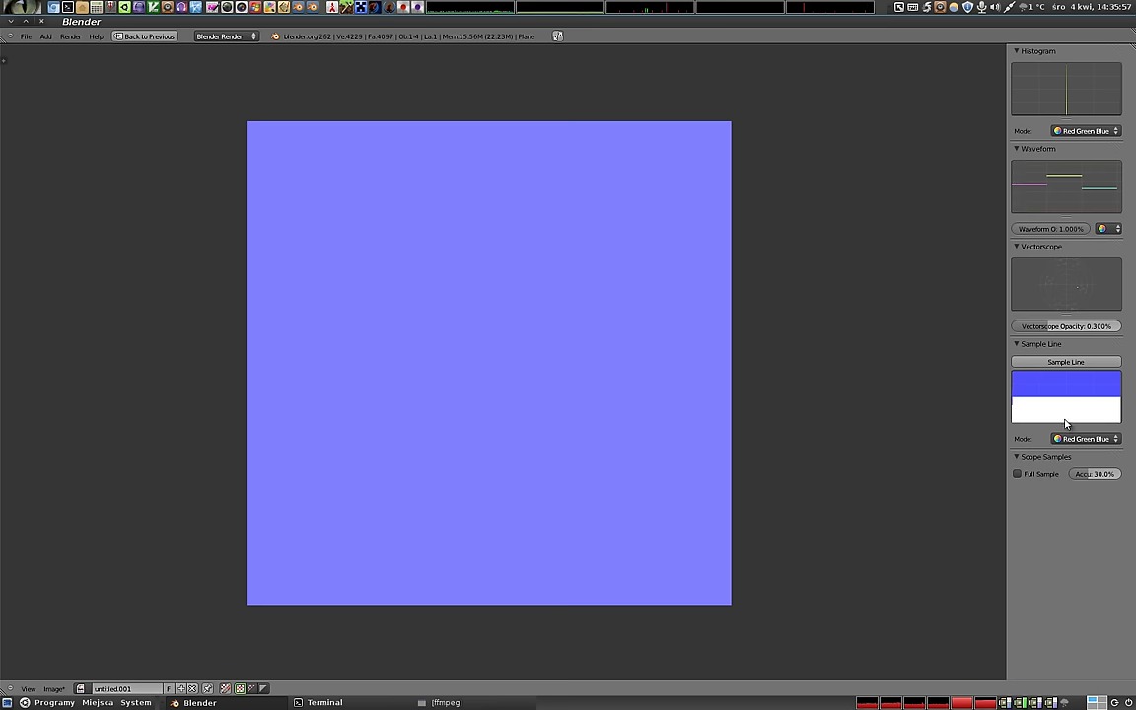
- Switch the line sample to show only Red, then Green, then Blue
{"action": "left_click", "coordinate": [1091, 440]}
{"action": "left_click", "coordinate": [1042, 407]}
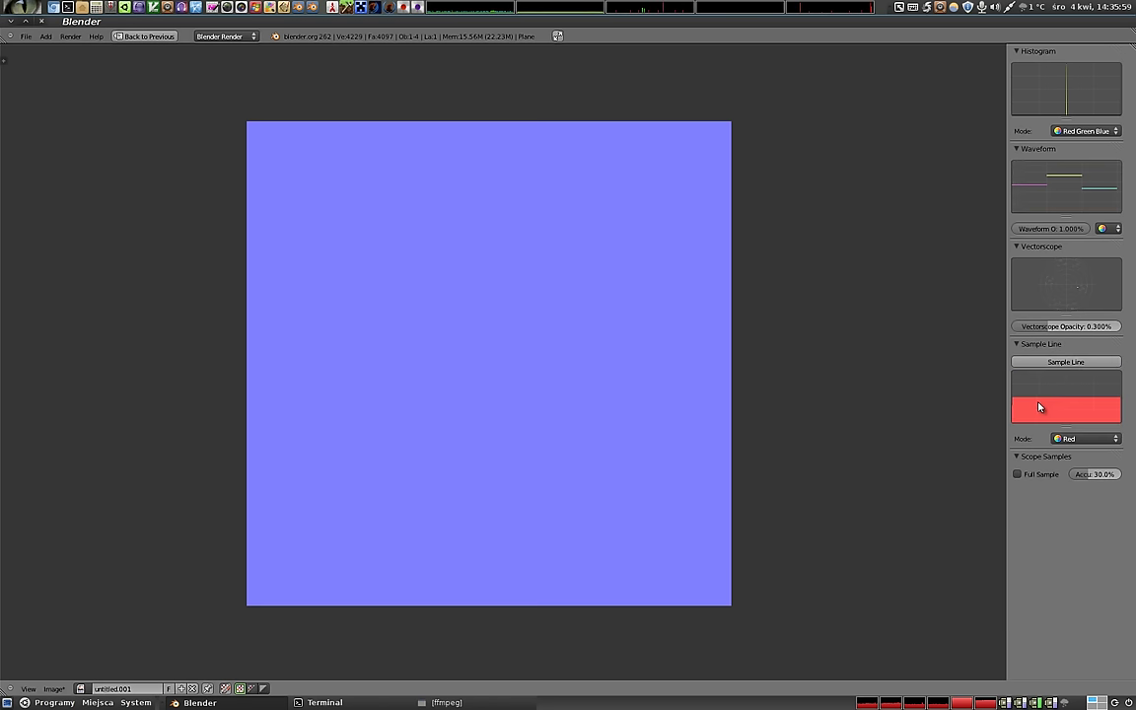
{"action": "left_click", "coordinate": [1079, 435]}
{"action": "left_click", "coordinate": [1078, 402]}
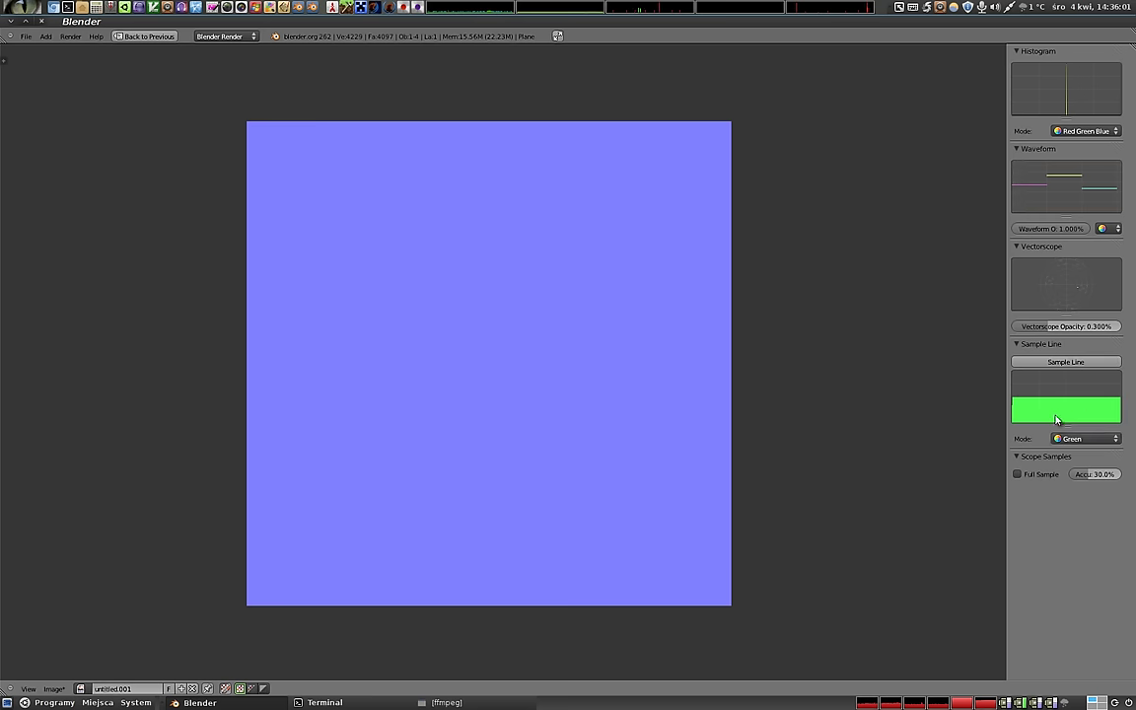
{"action": "left_click", "coordinate": [1079, 440]}
{"action": "left_click", "coordinate": [1075, 363]}
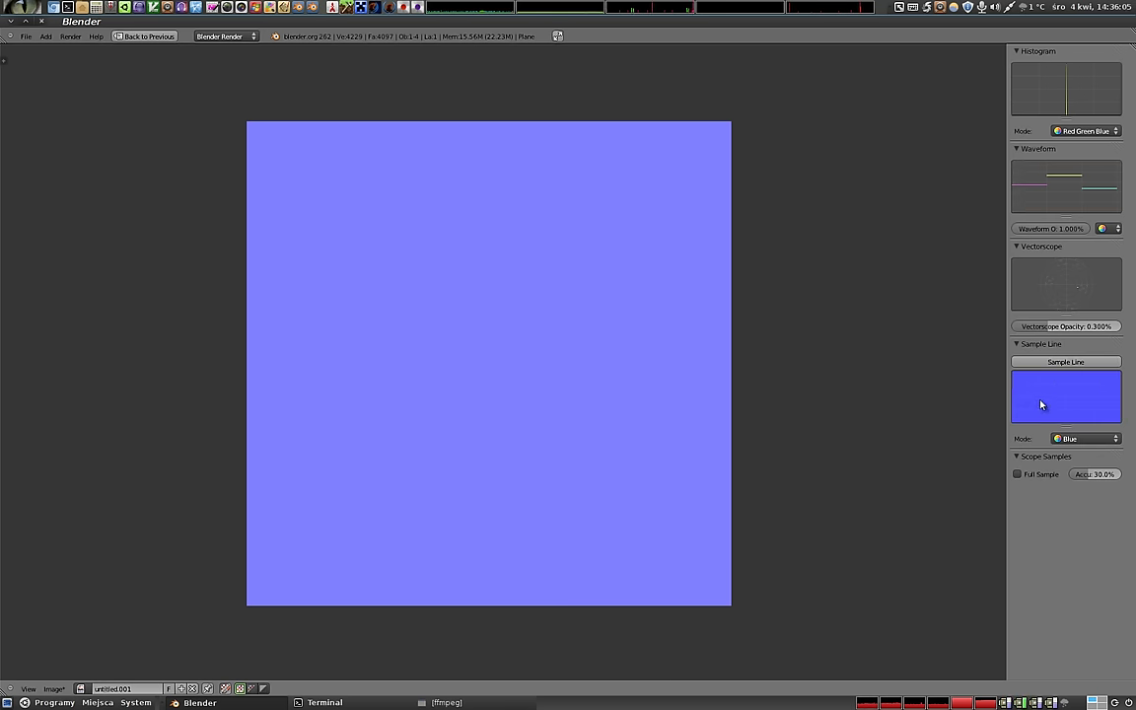
- Restore the full layout and select the terrain, then the flat plane as active
{"action": "key", "text": "ctrl+Up"}
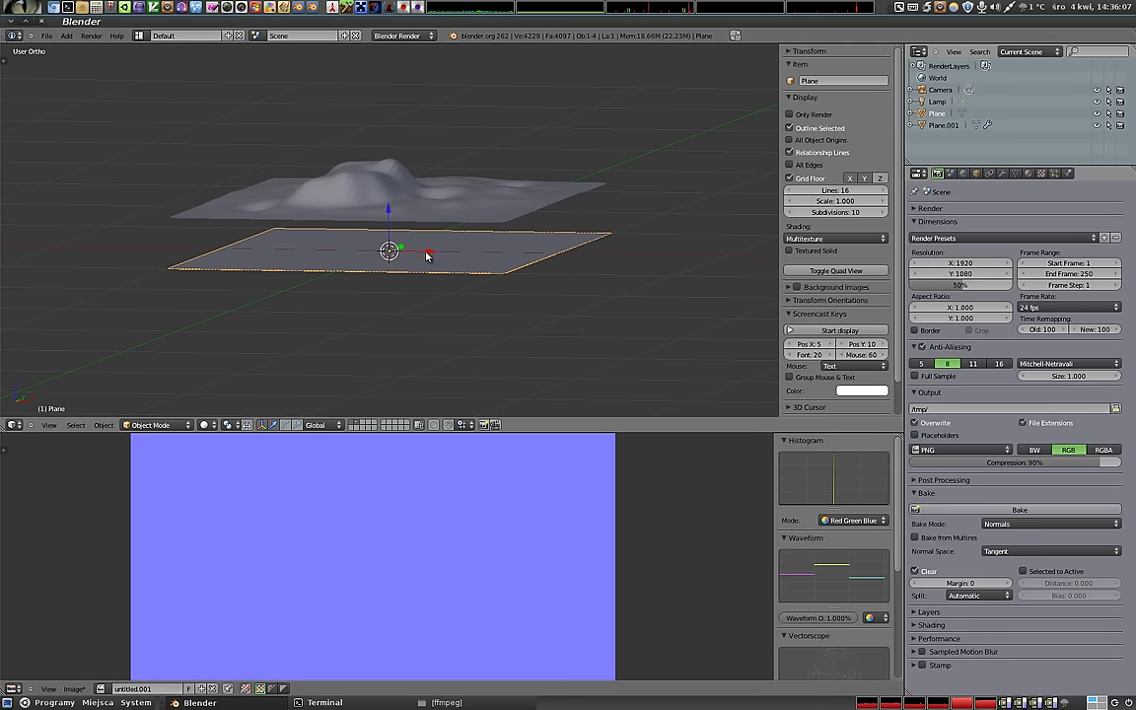
{"action": "mouse_move", "coordinate": [385, 223]}
{"action": "middle_mouse_down"}
{"action": "mouse_move", "coordinate": [380, 193]}
{"action": "mouse_move", "coordinate": [360, 222]}
{"action": "middle_mouse_up"}
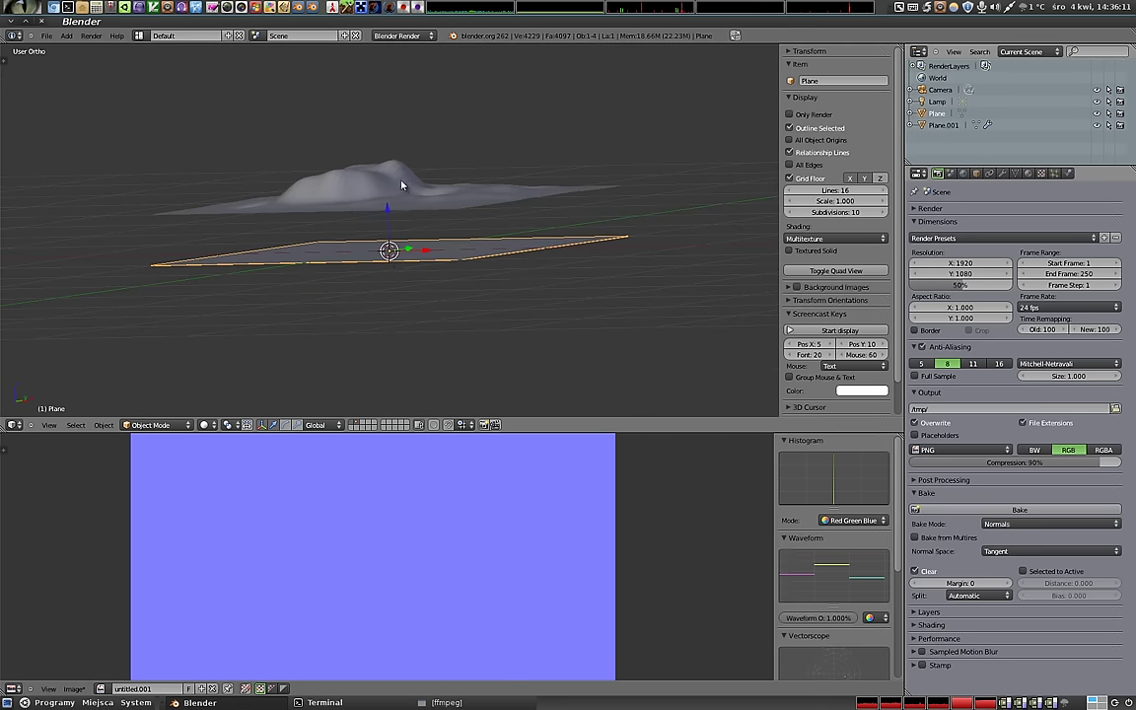
{"action": "mouse_move", "coordinate": [383, 183]}
{"action": "middle_mouse_down"}
{"action": "mouse_move", "coordinate": [393, 237]}
{"action": "mouse_move", "coordinate": [368, 306]}
{"action": "mouse_move", "coordinate": [332, 264]}
{"action": "mouse_move", "coordinate": [382, 268]}
{"action": "mouse_move", "coordinate": [382, 254]}
{"action": "middle_mouse_up"}
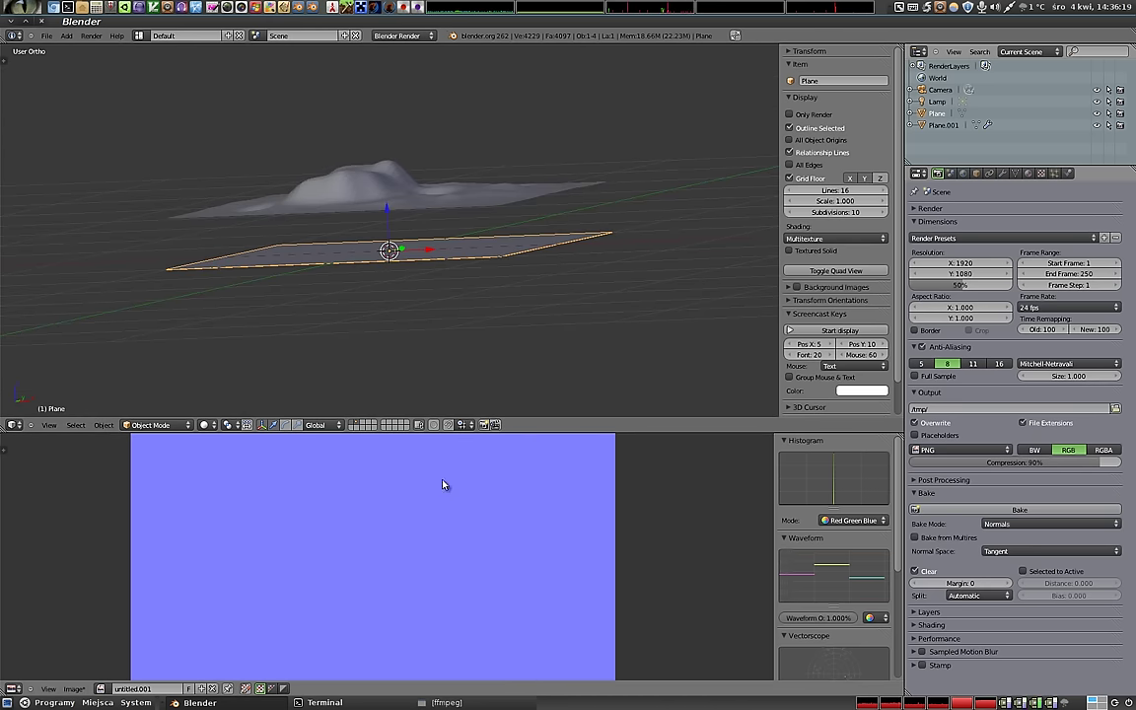
{"action": "right_click", "coordinate": [401, 210]}
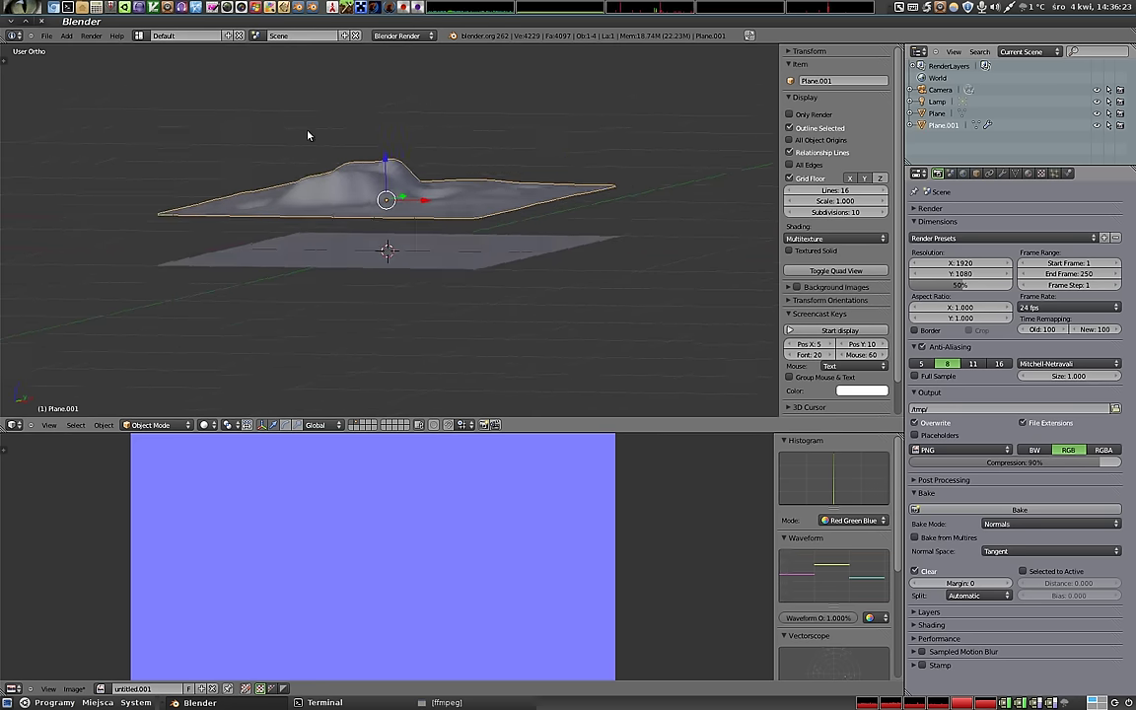
{"action": "middle_click_drag", "start_coordinate": [310, 132], "coordinate": [312, 128]}
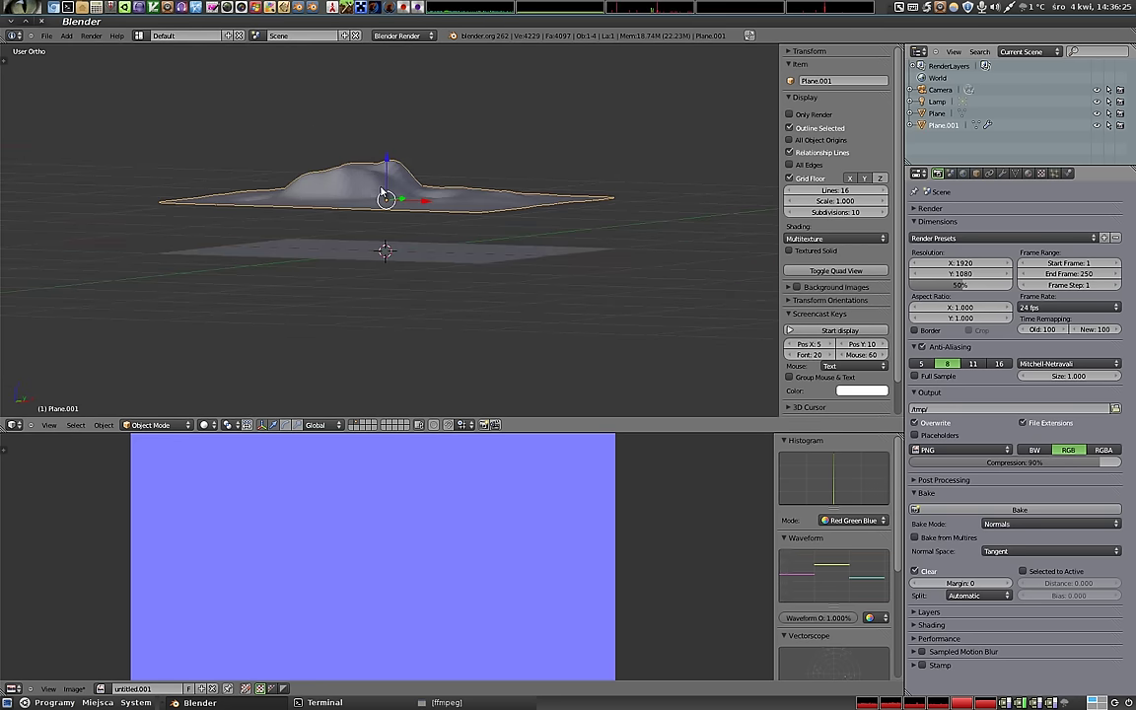
{"action": "right_click", "coordinate": [441, 263]}
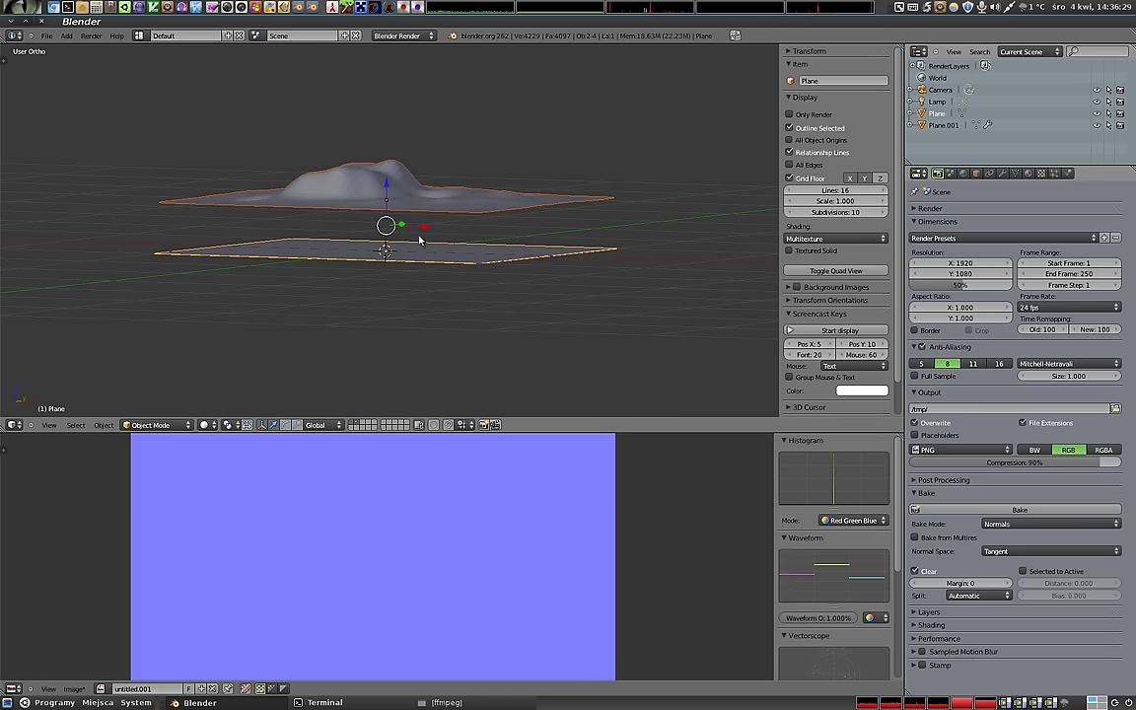
- Switch the viewport to wireframe and orbit to inspect both objects
{"action": "key", "text": "z"}
{"action": "mouse_move", "coordinate": [441, 281]}
{"action": "middle_mouse_down"}
{"action": "mouse_move", "coordinate": [373, 264]}
{"action": "mouse_move", "coordinate": [426, 285]}
{"action": "mouse_move", "coordinate": [345, 210]}
{"action": "mouse_move", "coordinate": [339, 229]}
{"action": "middle_mouse_up"}
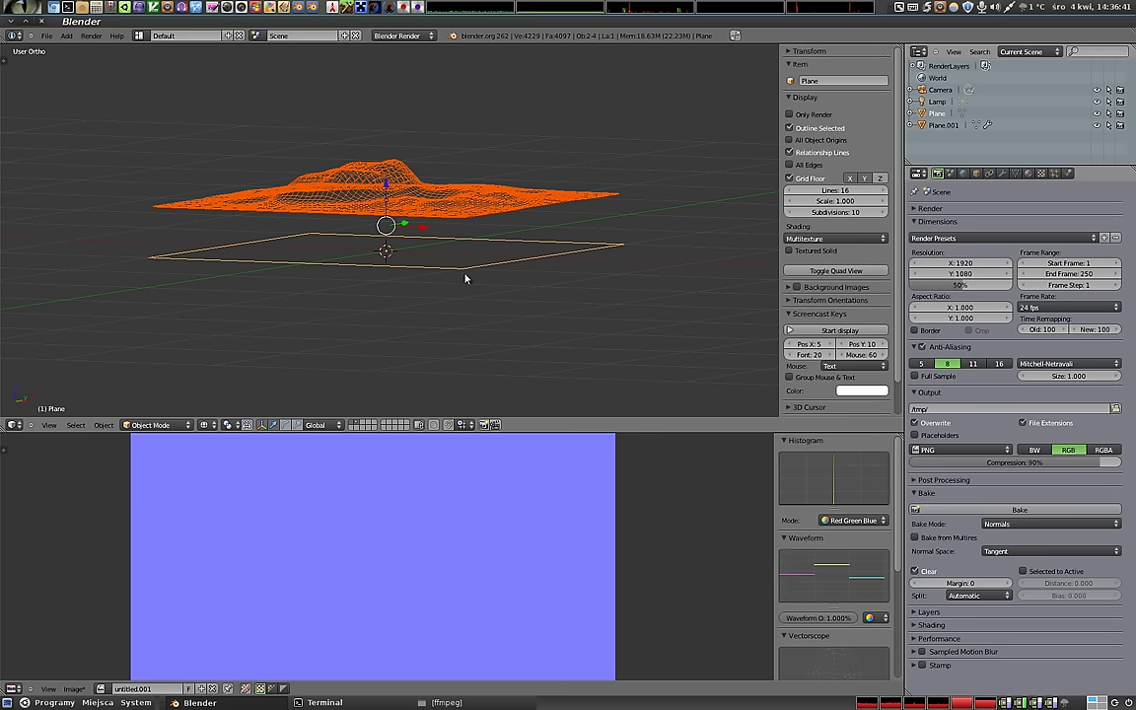
{"action": "mouse_move", "coordinate": [370, 304]}
{"action": "middle_mouse_down"}
{"action": "mouse_move", "coordinate": [412, 284]}
{"action": "mouse_move", "coordinate": [213, 228]}
{"action": "mouse_move", "coordinate": [398, 260]}
{"action": "middle_mouse_up"}
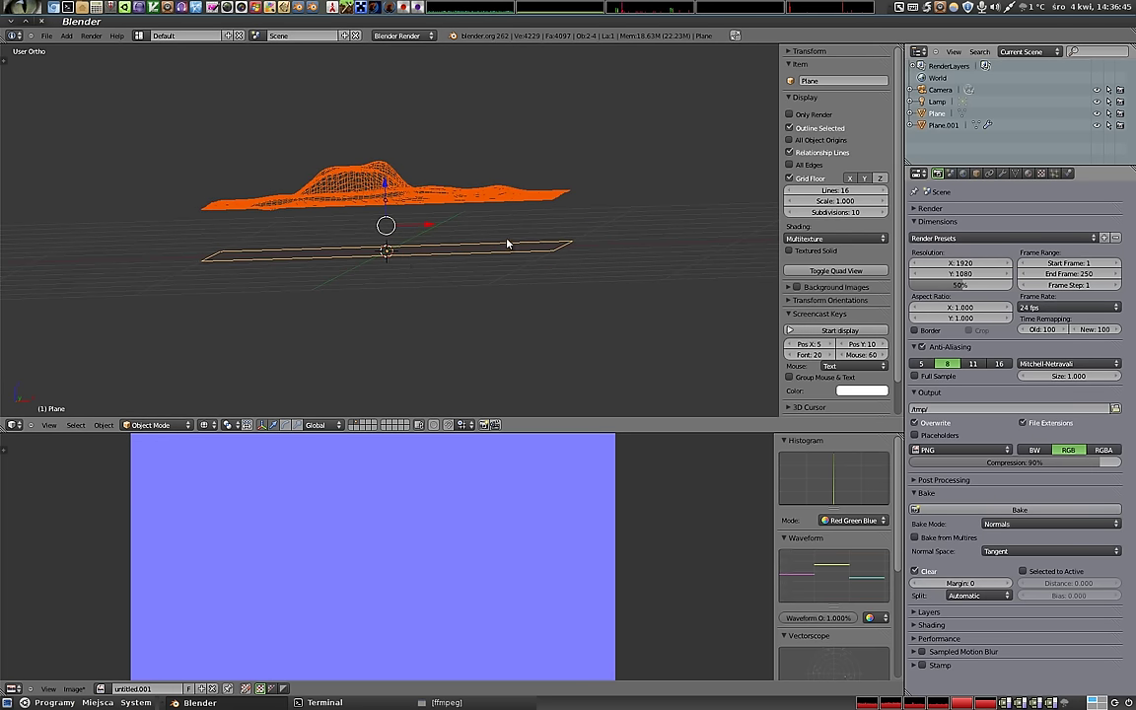
{"action": "middle_click_drag", "start_coordinate": [498, 257], "coordinate": [456, 270]}
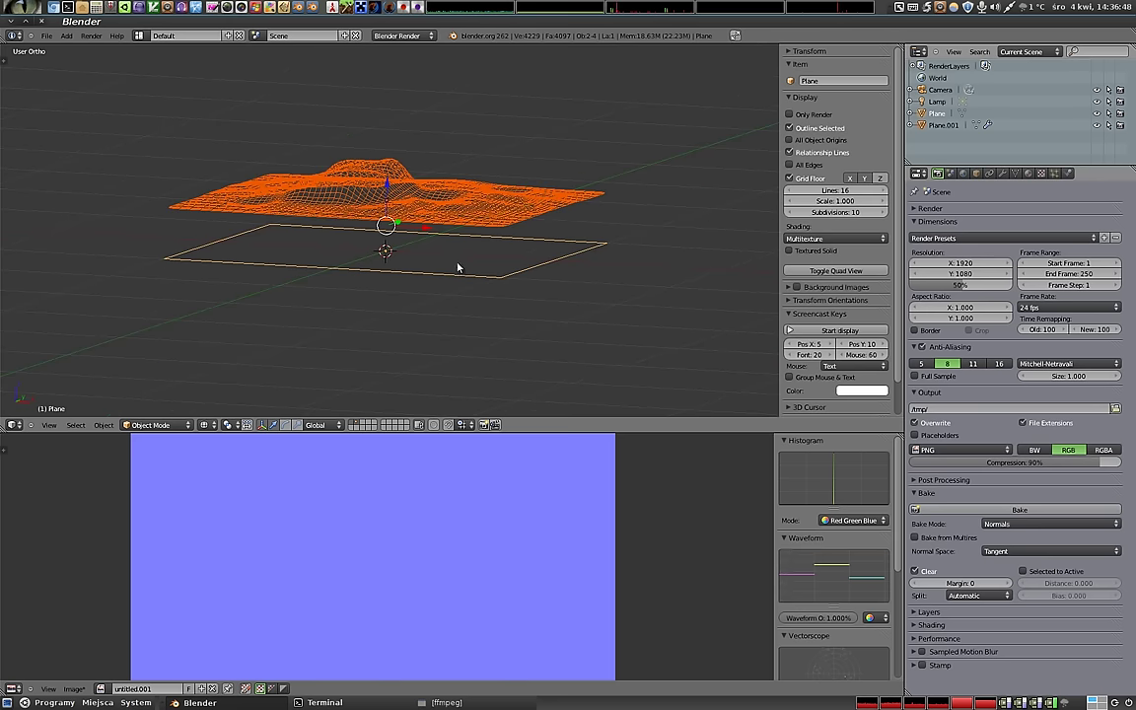
- Re-enable Selected to Active in the Bake panel and recentre both objects in view
{"action": "left_click", "coordinate": [1024, 572]}
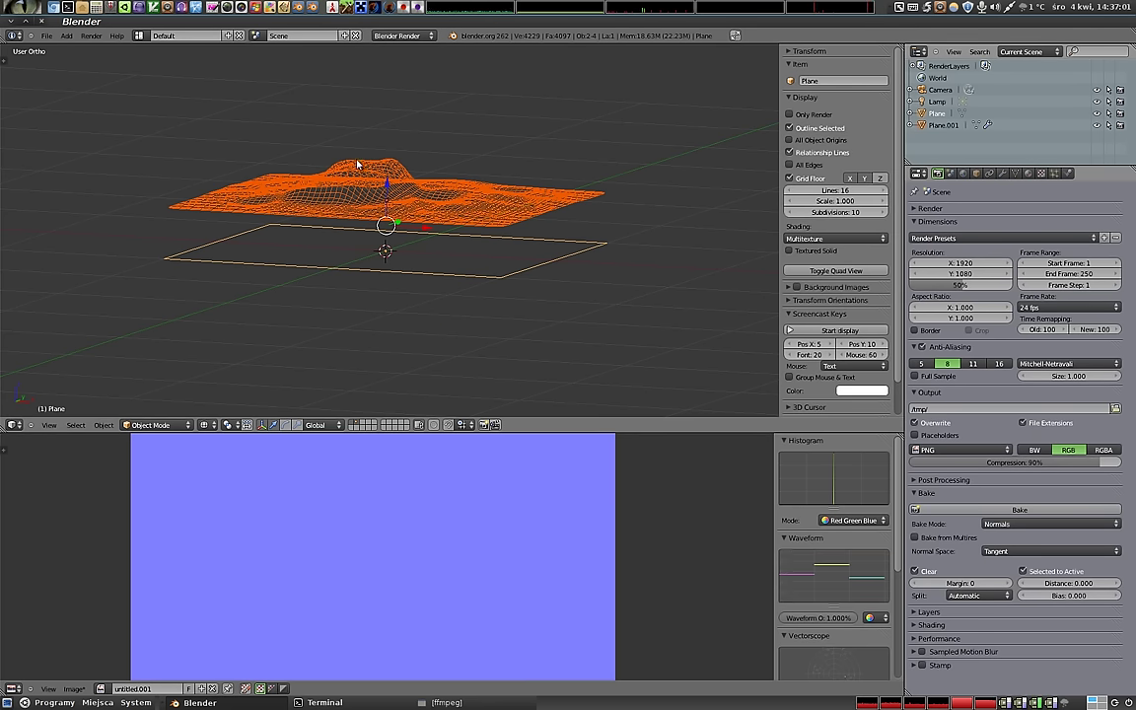
{"action": "middle_click_drag", "start_coordinate": [387, 249], "coordinate": [404, 212], "text": "shift"}
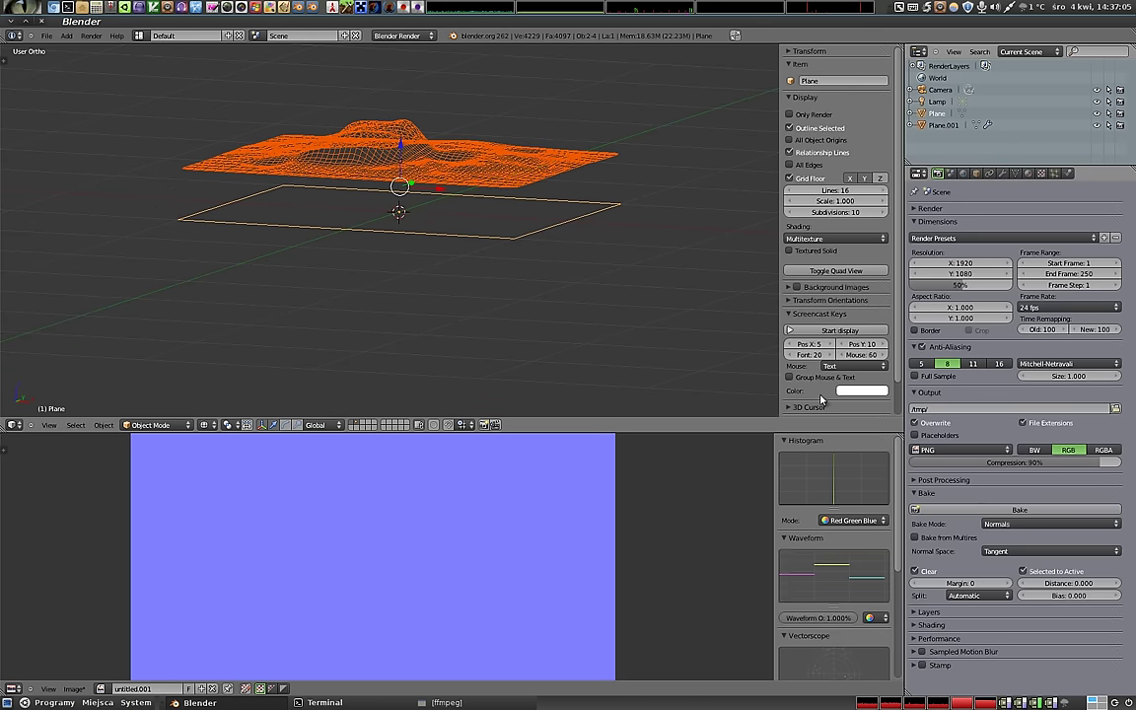
- Bake the terrain's normals into untitled.001 and enlarge the image editor to view it
{"action": "left_click", "coordinate": [1019, 509]}
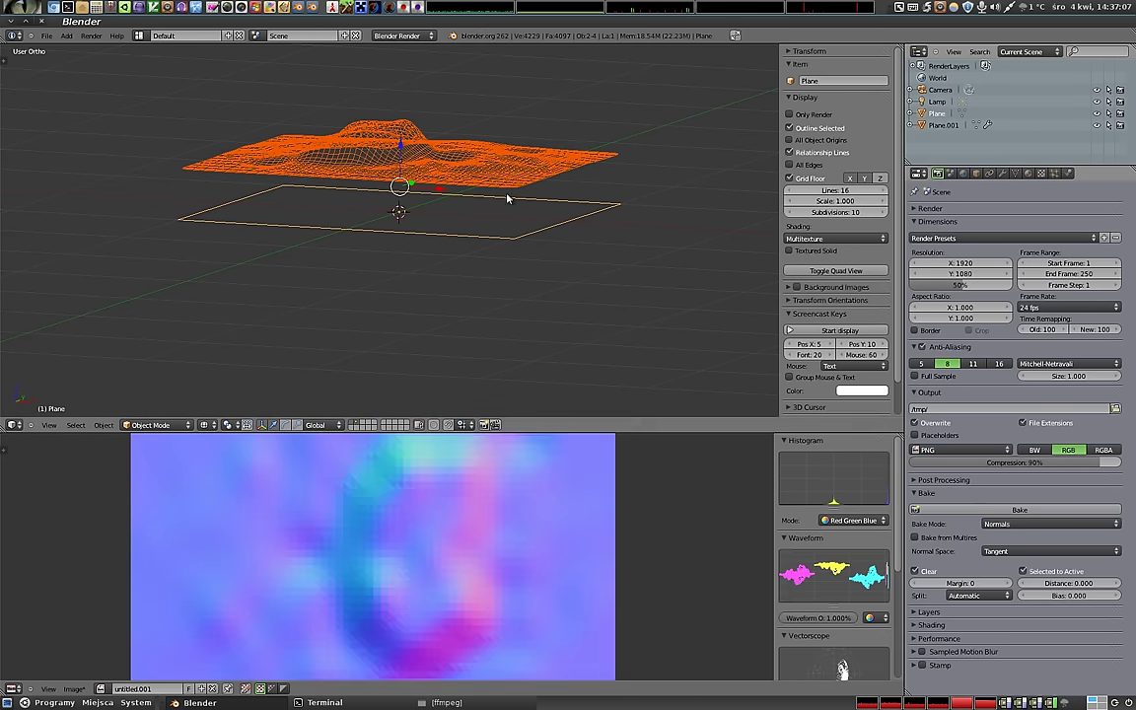
{"action": "scroll", "coordinate": [422, 597], "scroll_direction": "down", "scroll_amount": 2}
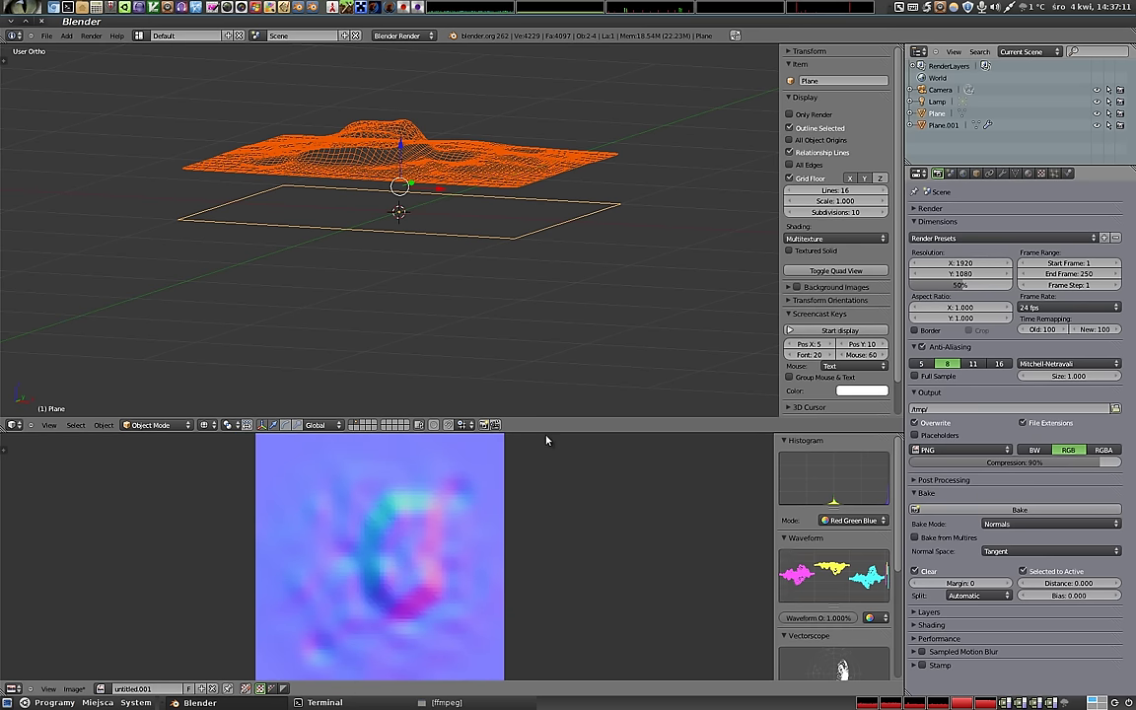
{"action": "left_click_drag", "start_coordinate": [549, 434], "coordinate": [549, 330]}
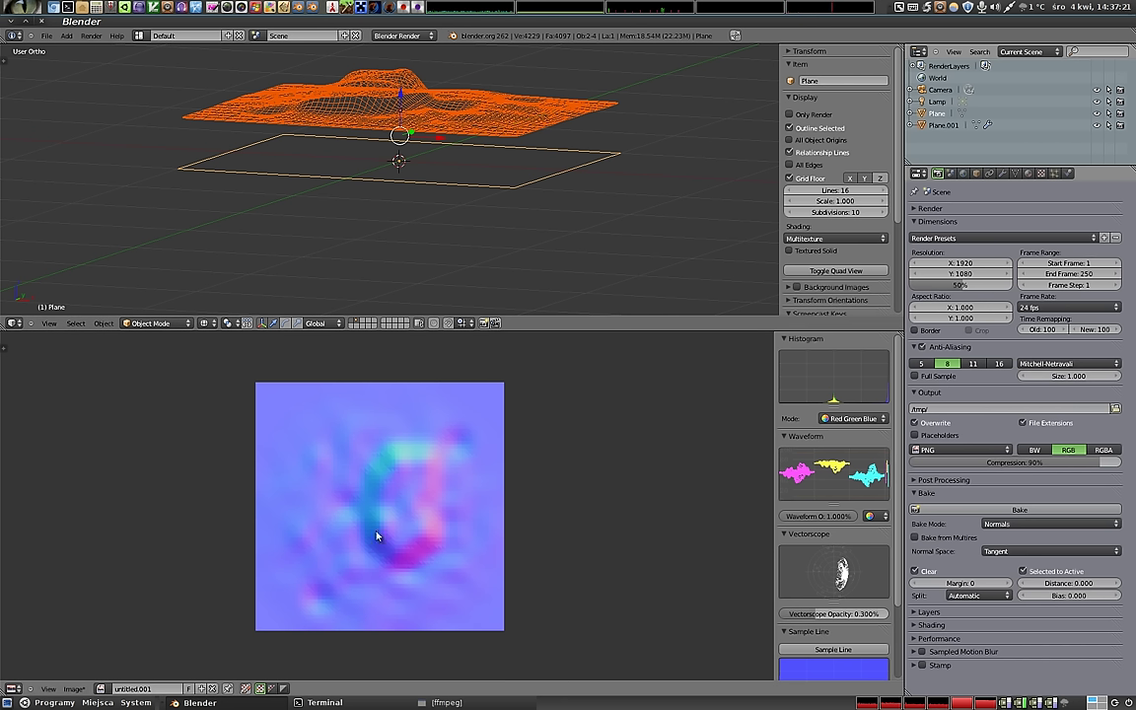
{"action": "scroll", "coordinate": [384, 517], "scroll_direction": "up", "scroll_amount": 3}
{"action": "scroll", "coordinate": [397, 481], "scroll_direction": "up", "scroll_amount": 2}
{"action": "scroll", "coordinate": [397, 482], "scroll_direction": "down", "scroll_amount": 3}
{"action": "scroll", "coordinate": [397, 486], "scroll_direction": "down", "scroll_amount": 1}
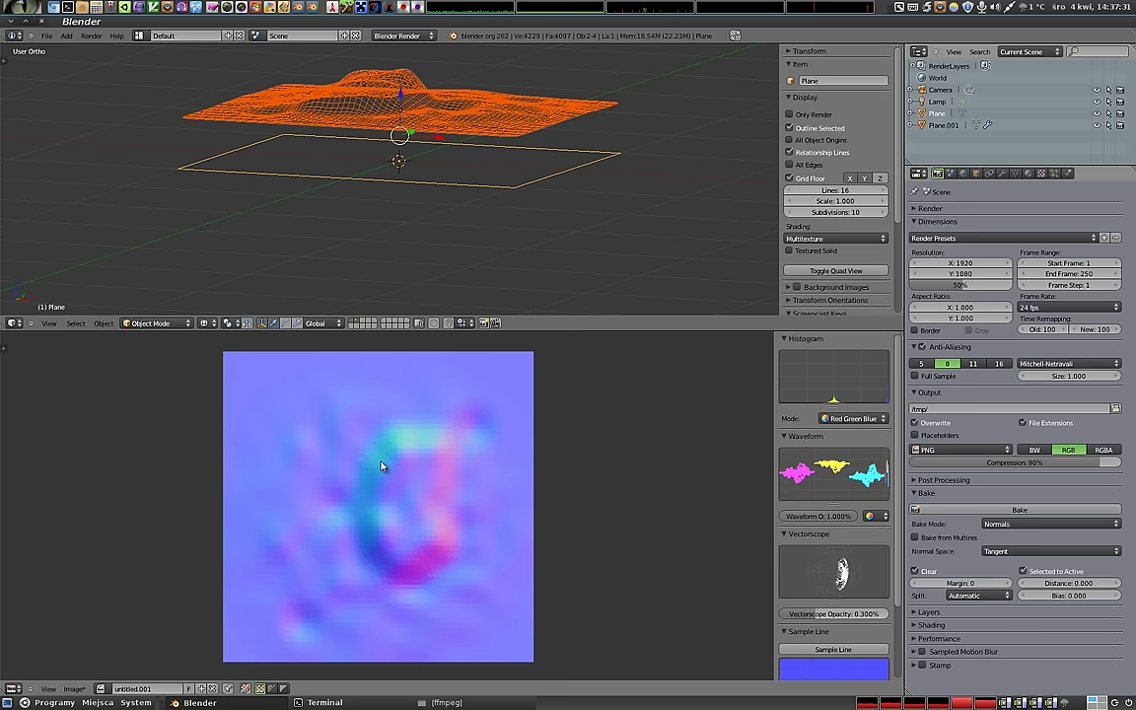
- Deselect the terrain so only the flat plane remains selected
{"action": "key", "text": "n"}
{"action": "key", "text": "n"}
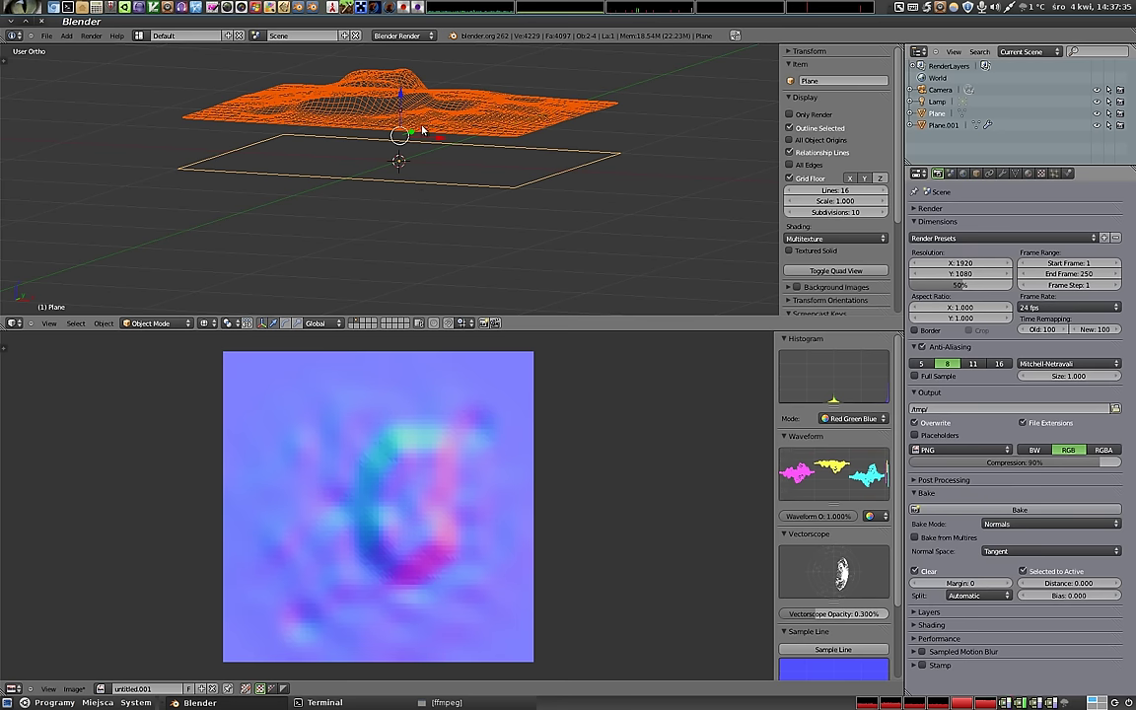
{"action": "right_click", "coordinate": [374, 158]}
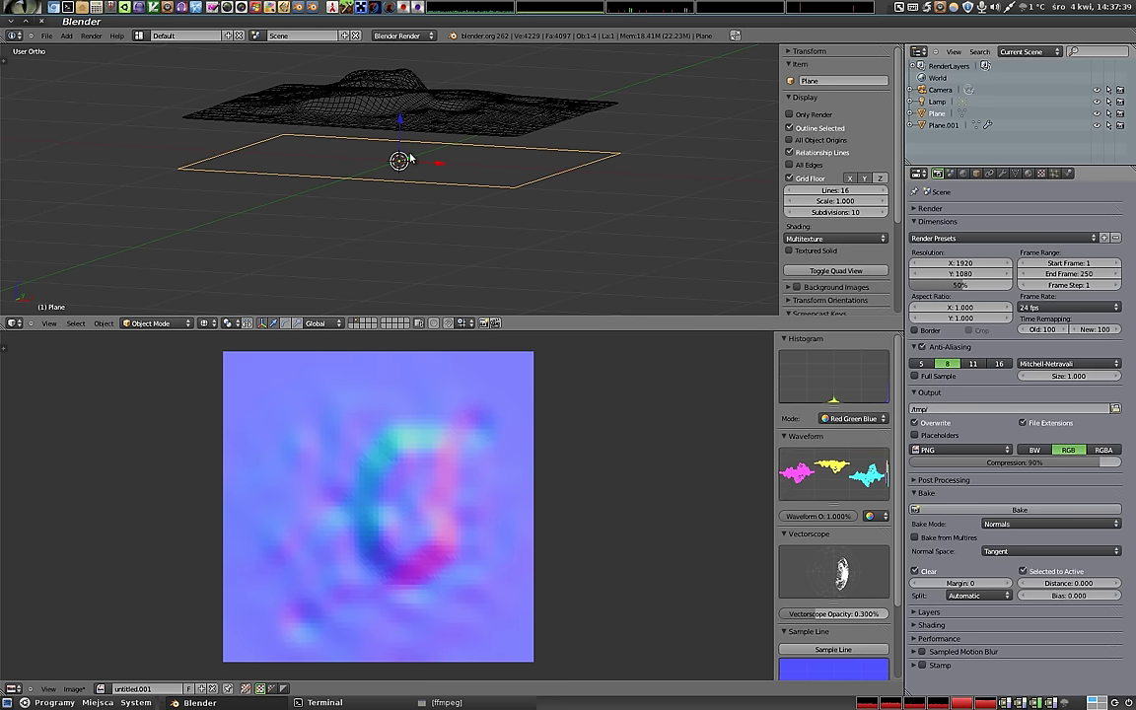
{"action": "mouse_move", "coordinate": [414, 148]}
{"action": "middle_mouse_down"}
{"action": "mouse_move", "coordinate": [303, 128]}
{"action": "mouse_move", "coordinate": [266, 83]}
{"action": "mouse_move", "coordinate": [379, 116]}
{"action": "middle_mouse_up"}
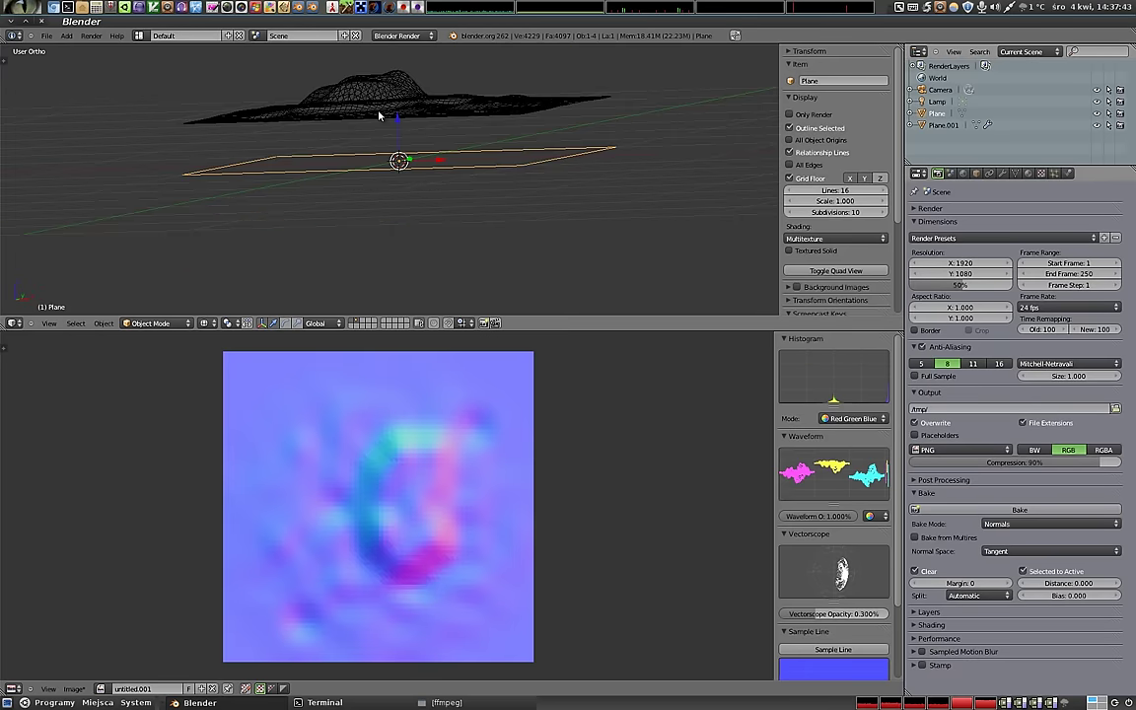
- Set the viewport shading to Textured to show the baked normal map on the plane
{"action": "key", "text": "KP_8"}
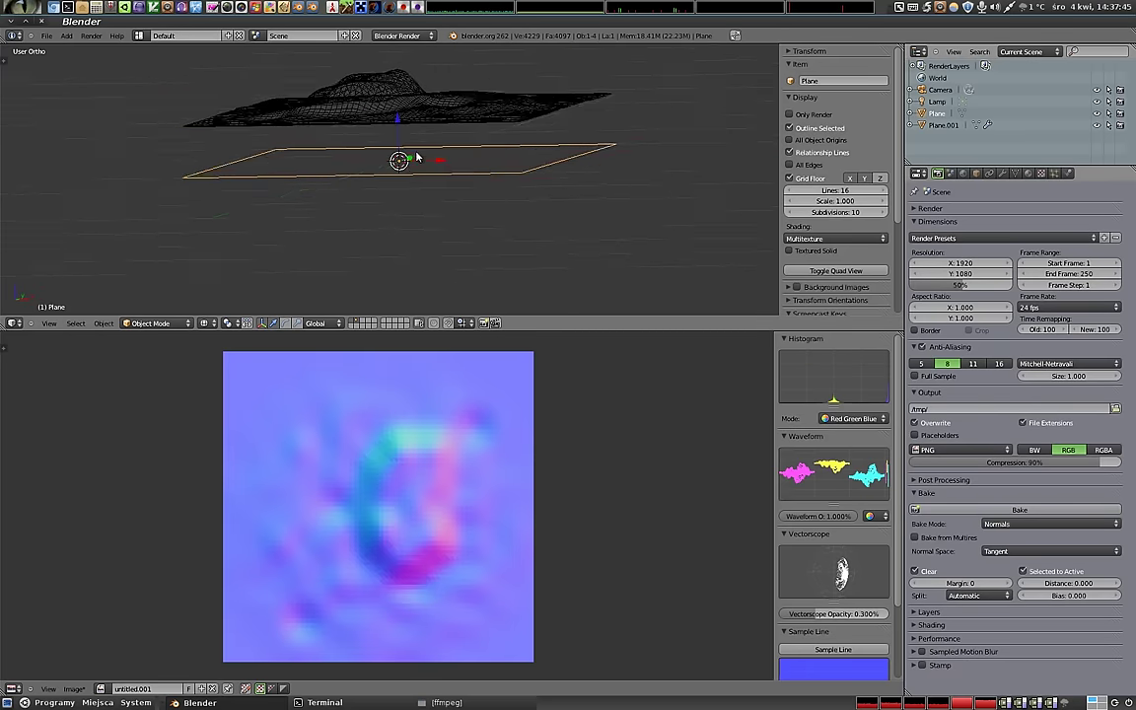
{"action": "left_click", "coordinate": [203, 323]}
{"action": "left_click", "coordinate": [217, 275]}
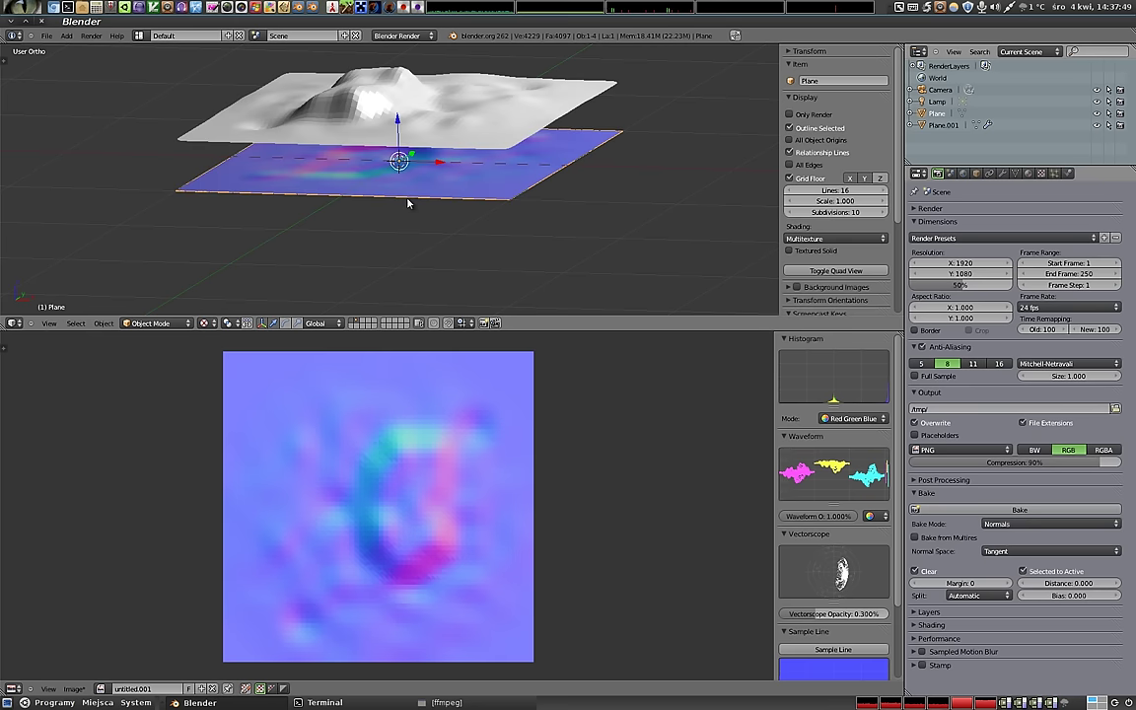
{"action": "mouse_move", "coordinate": [398, 174]}
{"action": "middle_mouse_down"}
{"action": "mouse_move", "coordinate": [360, 169]}
{"action": "mouse_move", "coordinate": [375, 147]}
{"action": "mouse_move", "coordinate": [457, 234]}
{"action": "mouse_move", "coordinate": [395, 124]}
{"action": "mouse_move", "coordinate": [418, 141]}
{"action": "middle_mouse_up"}
- Lower the high-poly terrain and move it sideways beside the textured flat plane
{"action": "right_click", "coordinate": [397, 117]}
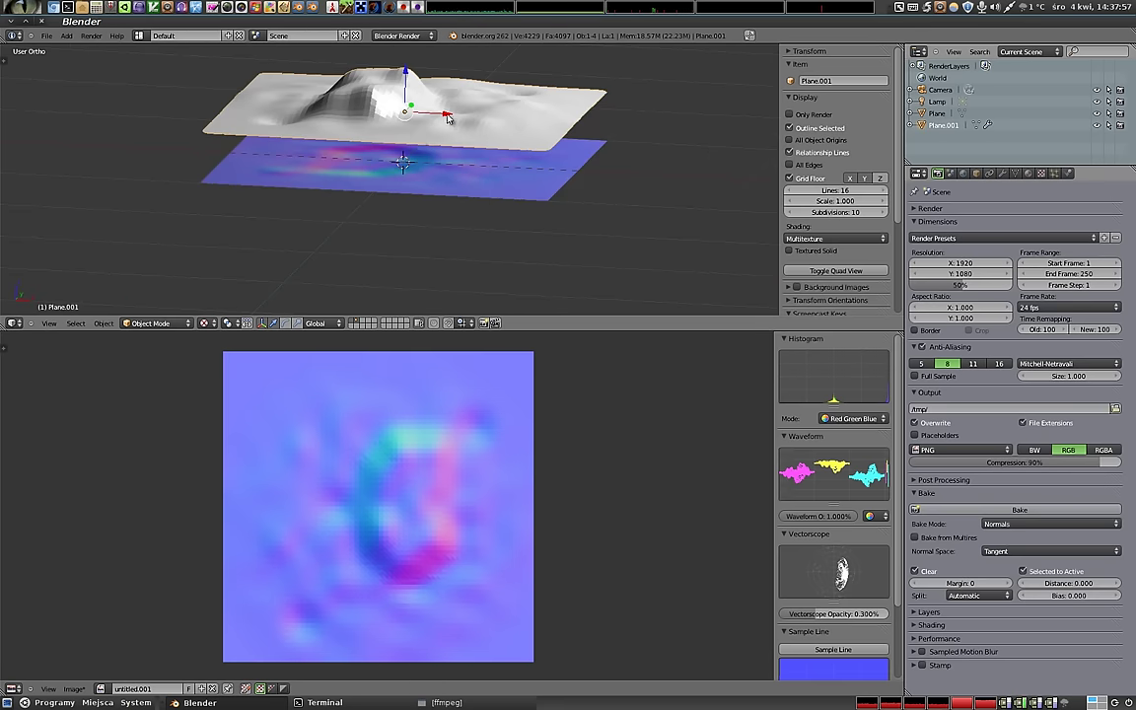
{"action": "left_click_drag", "start_coordinate": [419, 109], "coordinate": [123, 158]}
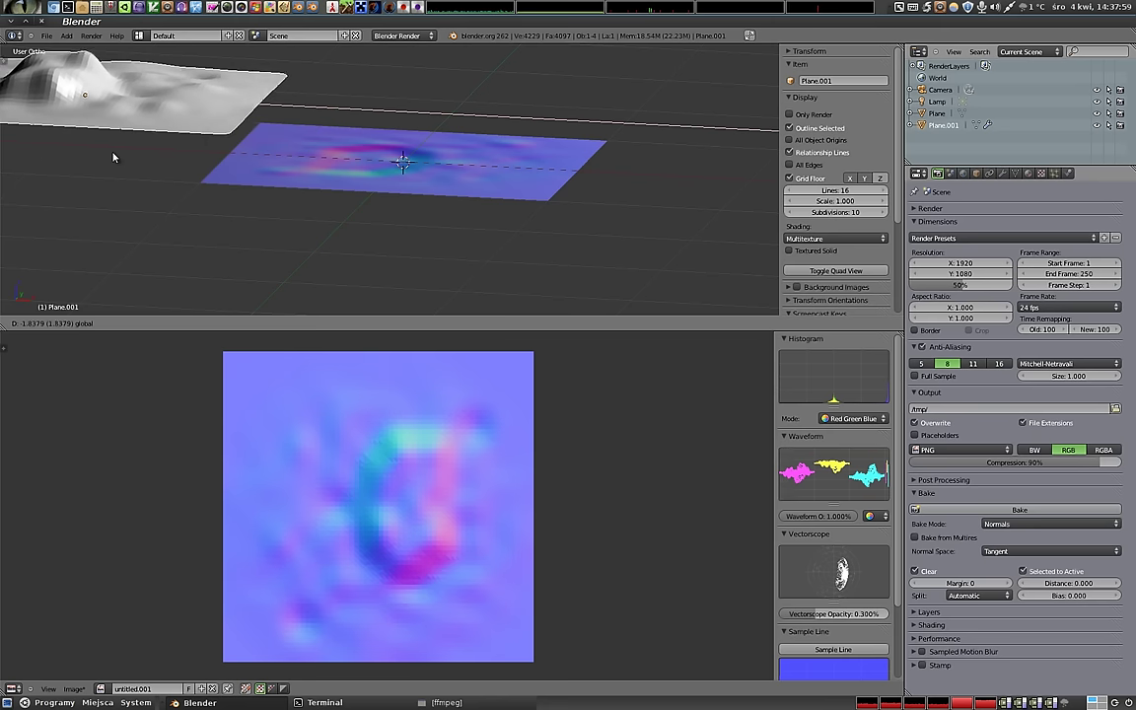
{"action": "mouse_move", "coordinate": [313, 142]}
{"action": "middle_mouse_down", "text": "shift"}
{"action": "mouse_move", "coordinate": [540, 181]}
{"action": "mouse_move", "coordinate": [589, 167]}
{"action": "middle_mouse_up", "text": "shift"}
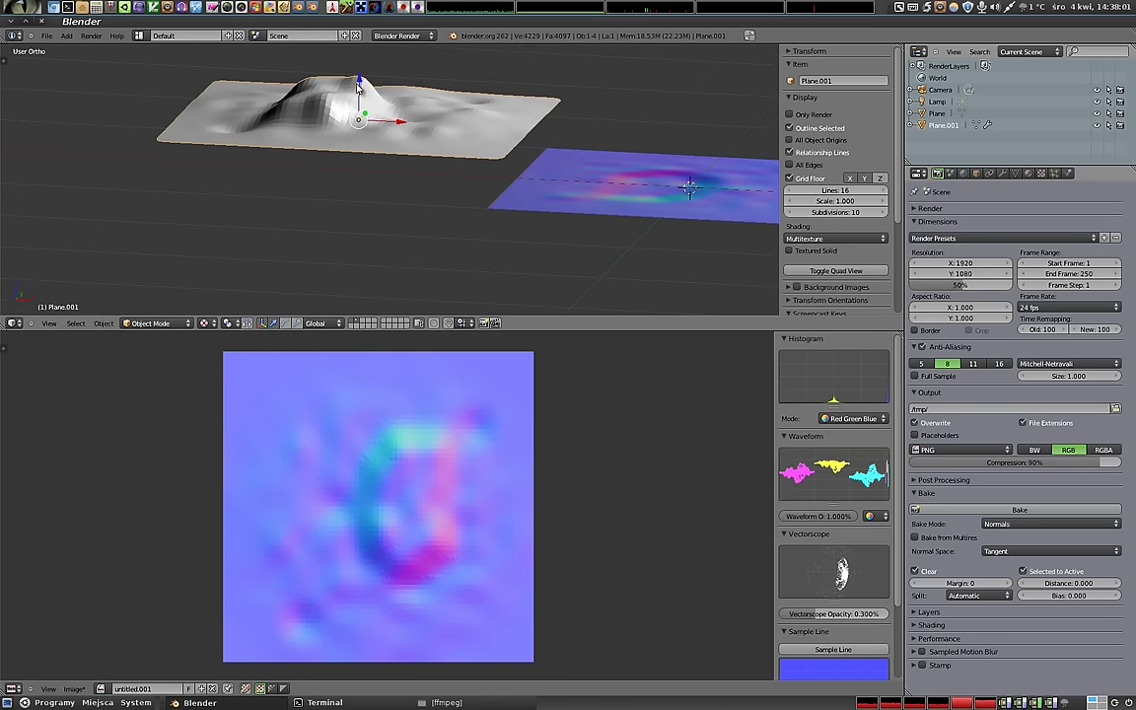
{"action": "key", "text": "g"}
{"action": "key", "text": "z"}
{"action": "left_click", "coordinate": [358, 136]}
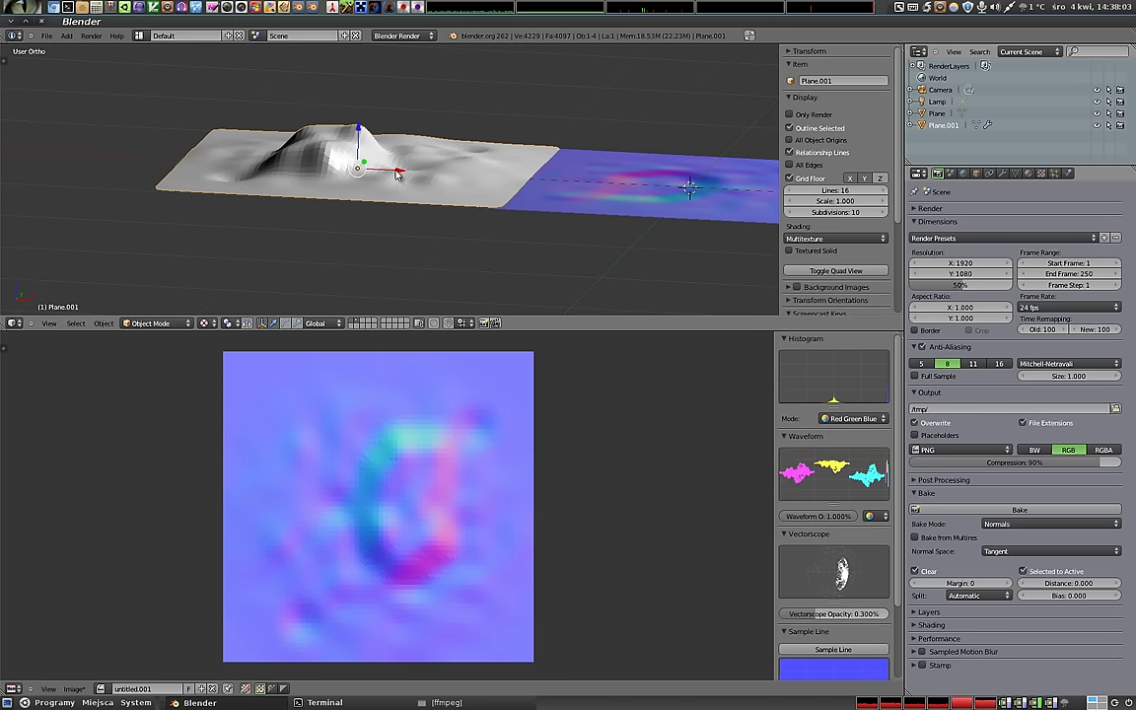
{"action": "left_click_drag", "start_coordinate": [398, 174], "coordinate": [383, 178]}
{"action": "mouse_move", "coordinate": [383, 178]}
{"action": "middle_mouse_down"}
{"action": "mouse_move", "coordinate": [312, 133]}
{"action": "mouse_move", "coordinate": [375, 172]}
{"action": "mouse_move", "coordinate": [404, 127]}
{"action": "mouse_move", "coordinate": [401, 141]}
{"action": "middle_mouse_up"}
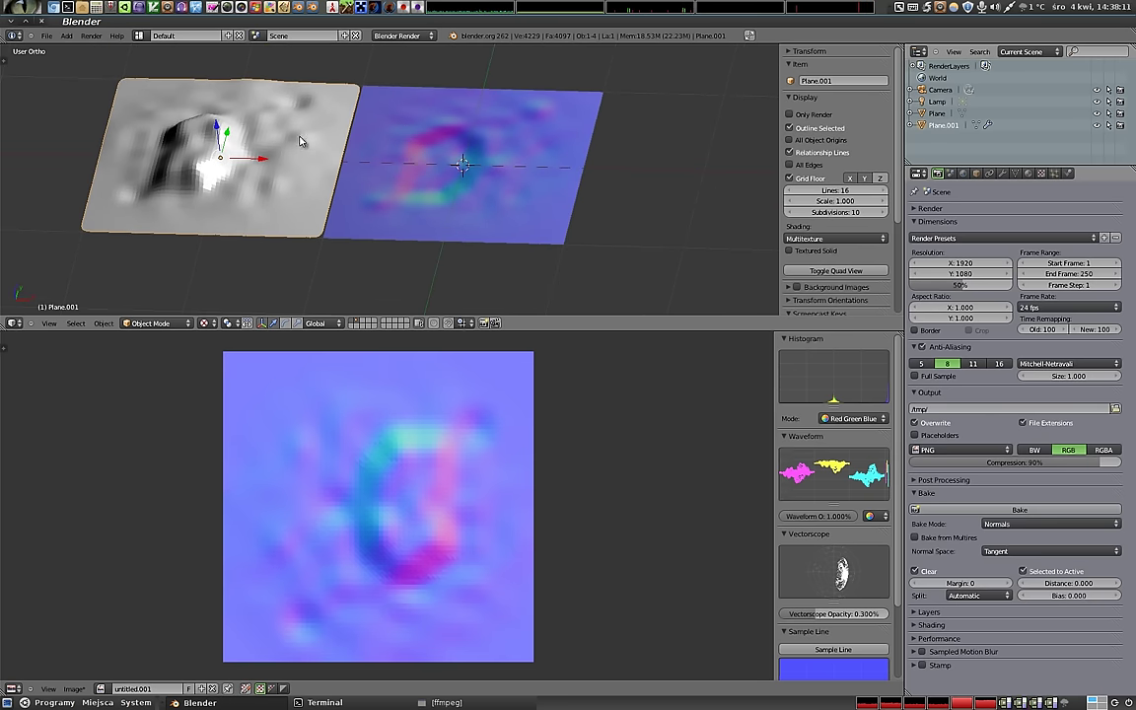
- Switch viewport shading from Multitexture to GLSL and select the flat plane on the right
{"action": "left_click", "coordinate": [804, 239]}
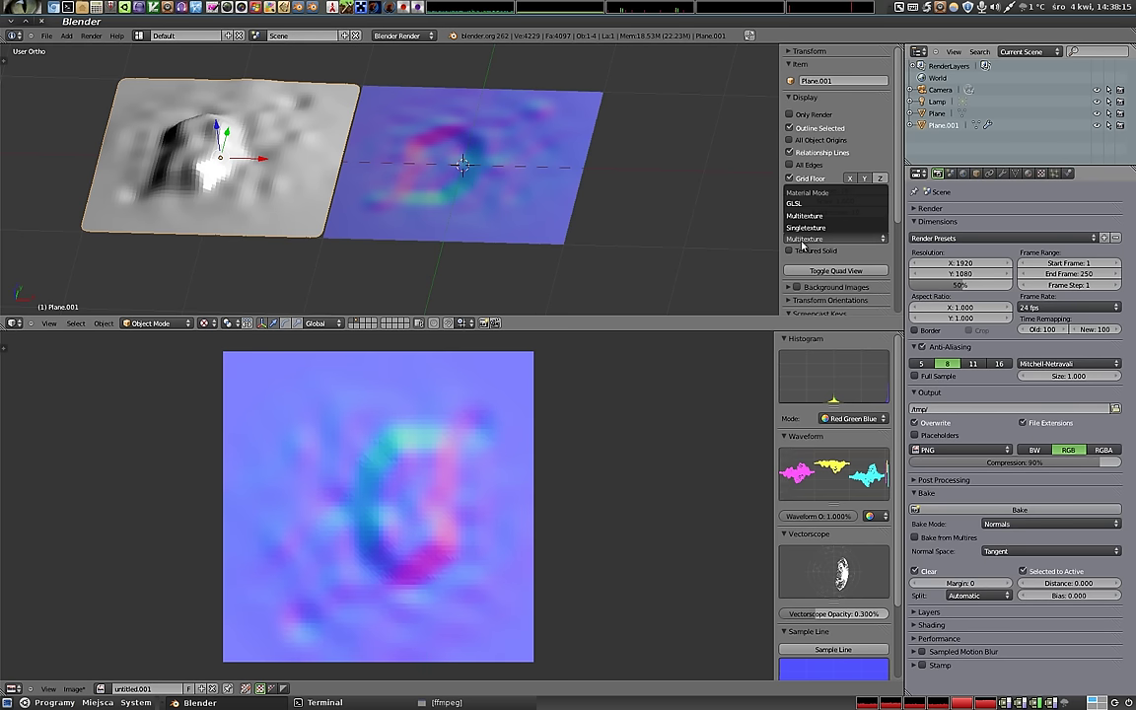
{"action": "left_click", "coordinate": [730, 184]}
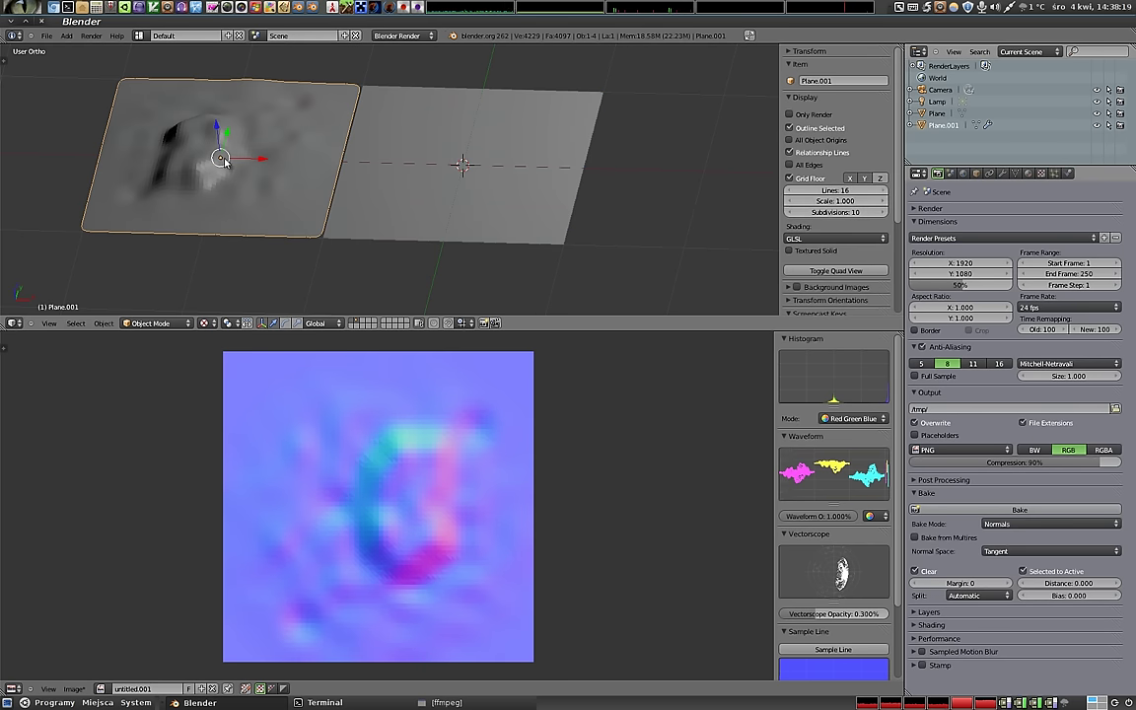
{"action": "mouse_move", "coordinate": [189, 152]}
{"action": "middle_mouse_down"}
{"action": "mouse_move", "coordinate": [319, 125]}
{"action": "mouse_move", "coordinate": [304, 195]}
{"action": "mouse_move", "coordinate": [305, 172]}
{"action": "middle_mouse_up"}
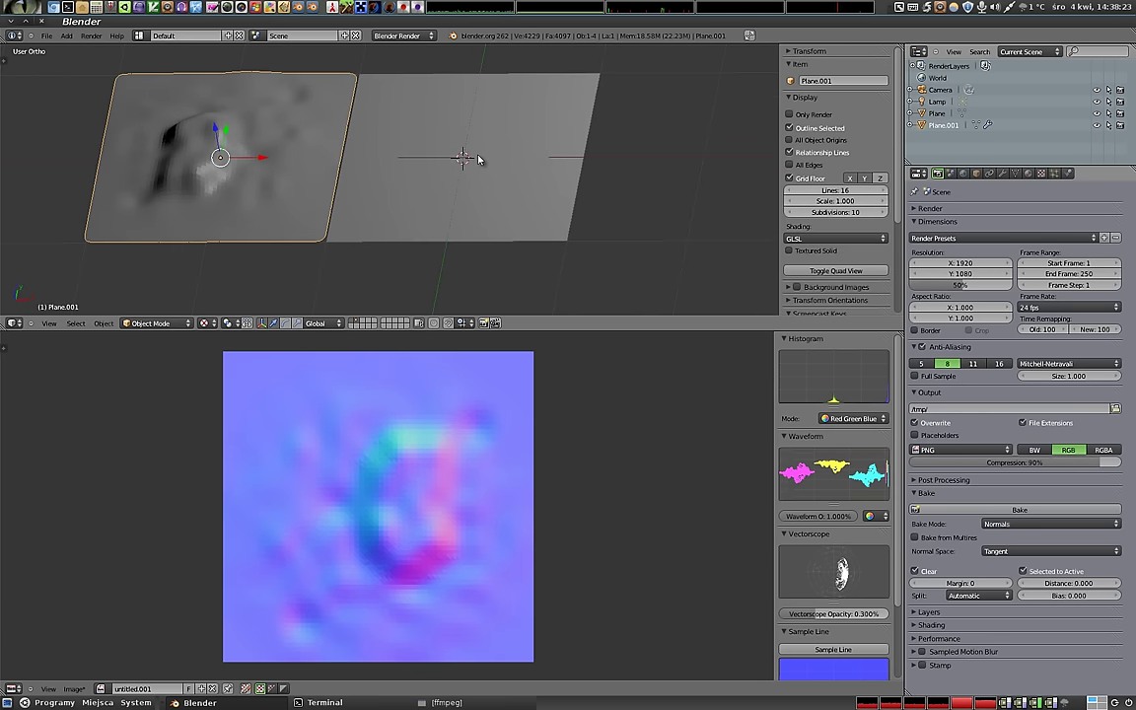
{"action": "right_click", "coordinate": [472, 143]}
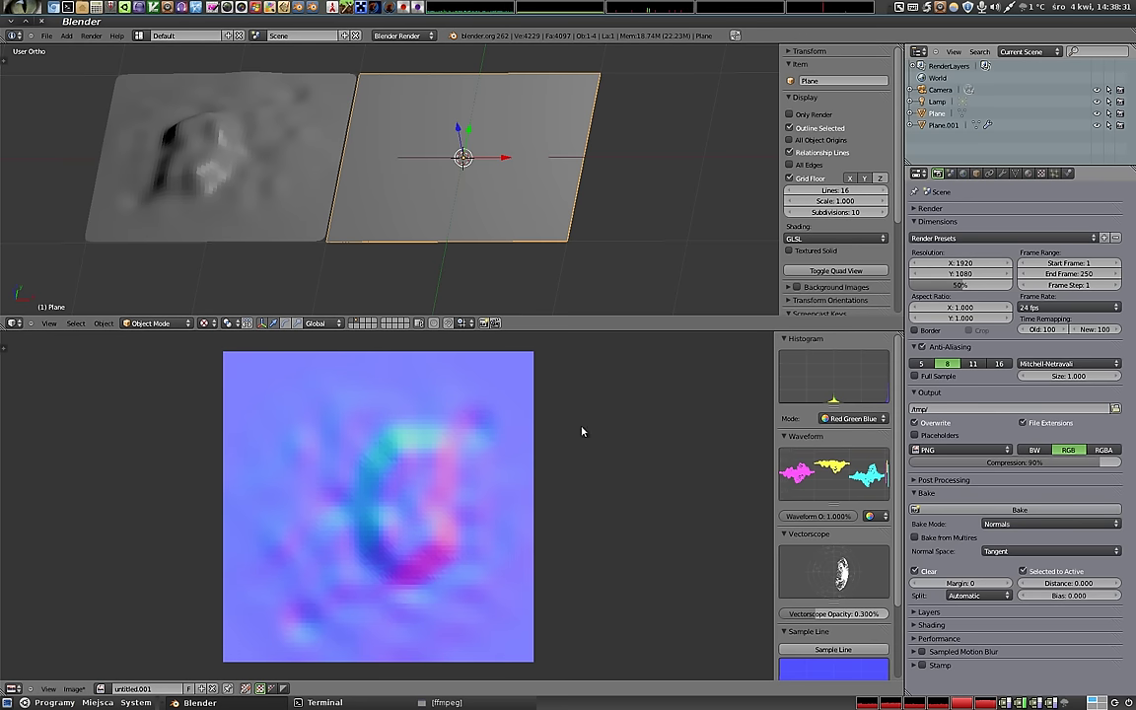
- Add a new material to the flat plane and give it a new texture
{"action": "left_click", "coordinate": [1028, 173]}
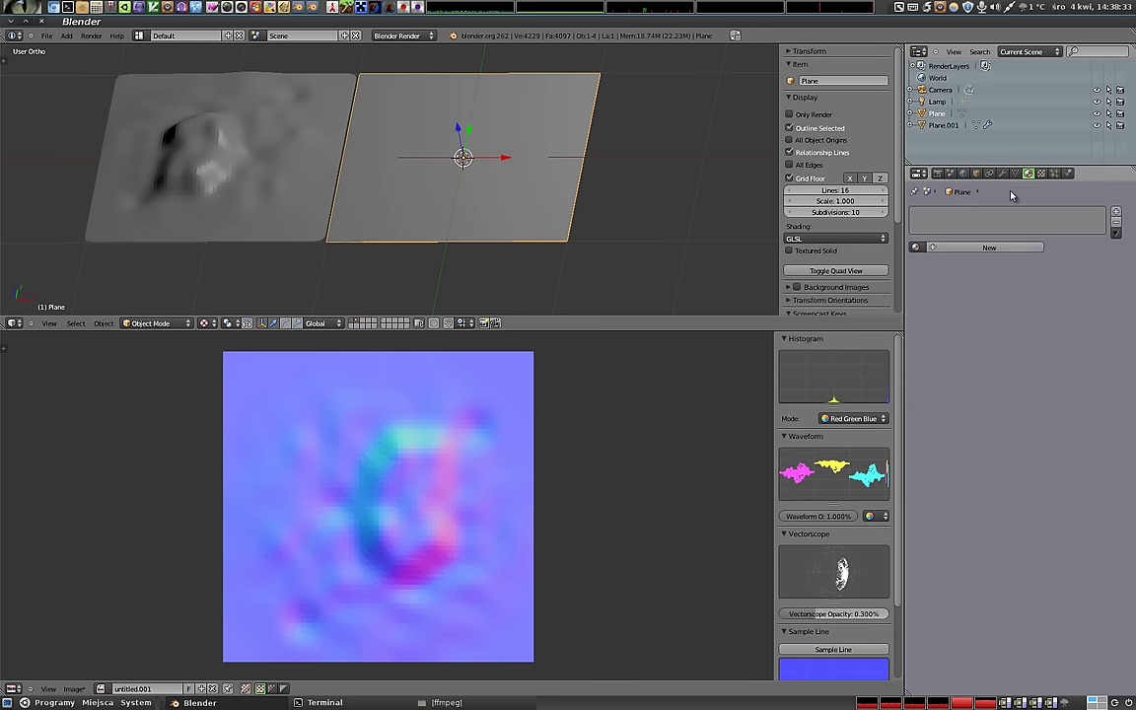
{"action": "left_click", "coordinate": [976, 248]}
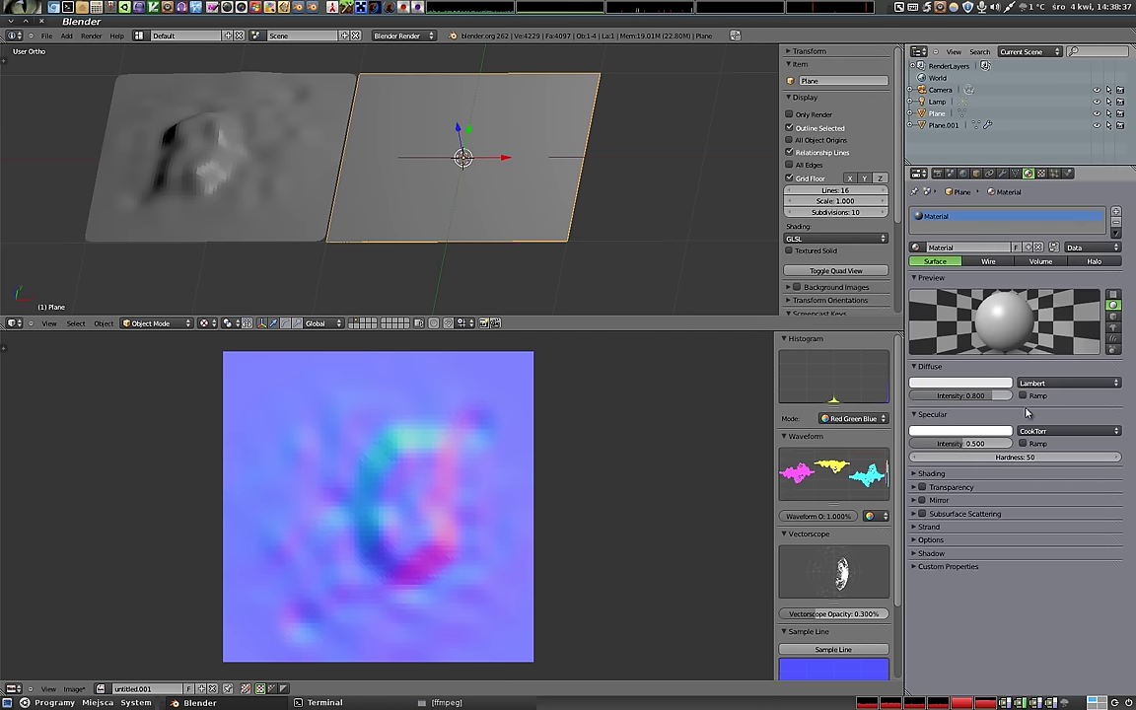
{"action": "left_click", "coordinate": [1041, 174]}
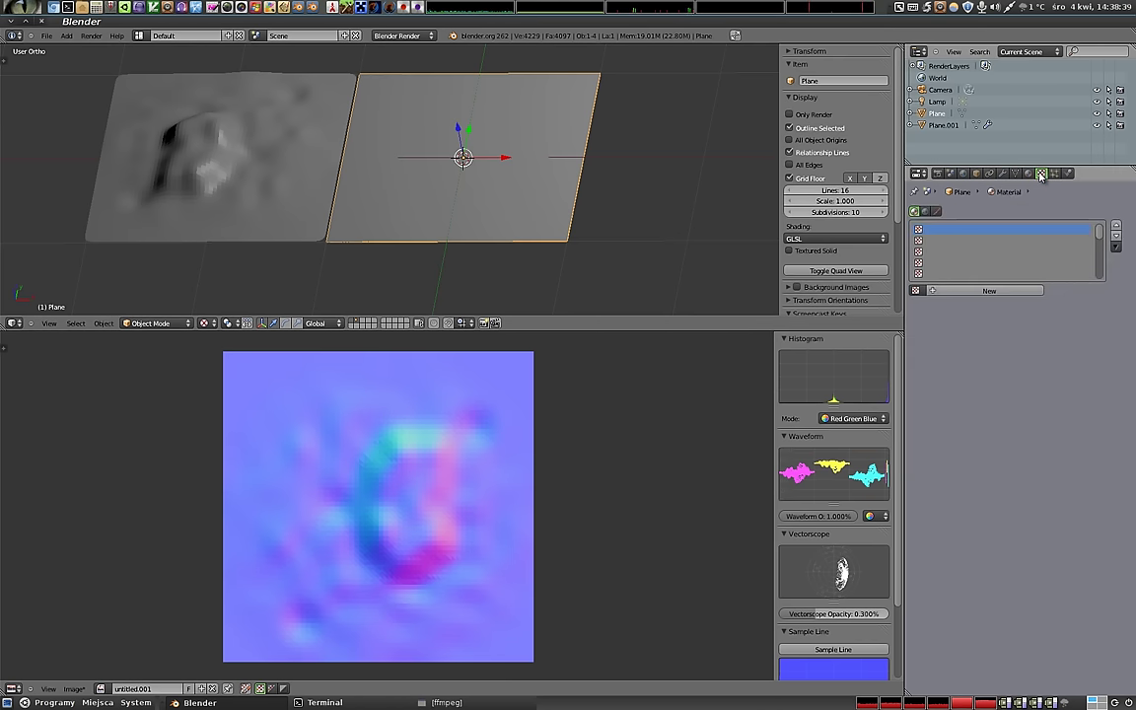
{"action": "left_click", "coordinate": [989, 292]}
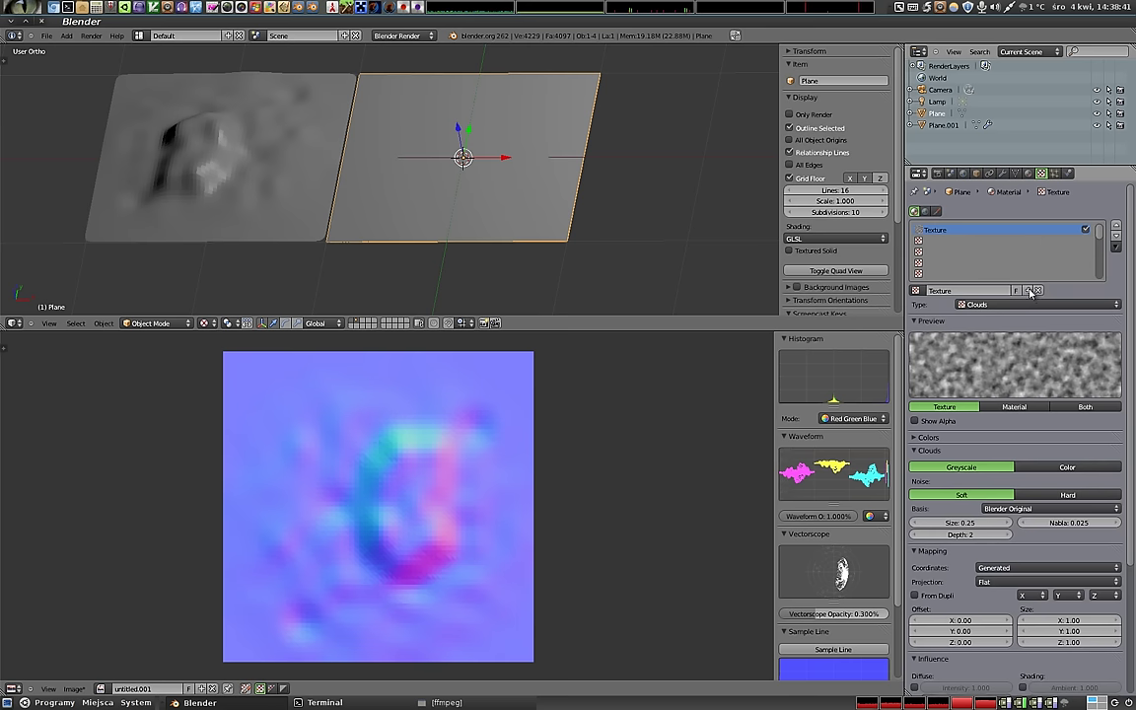
- Set the texture type to Image or Movie and use the untitled.001 image
{"action": "left_click", "coordinate": [989, 305]}
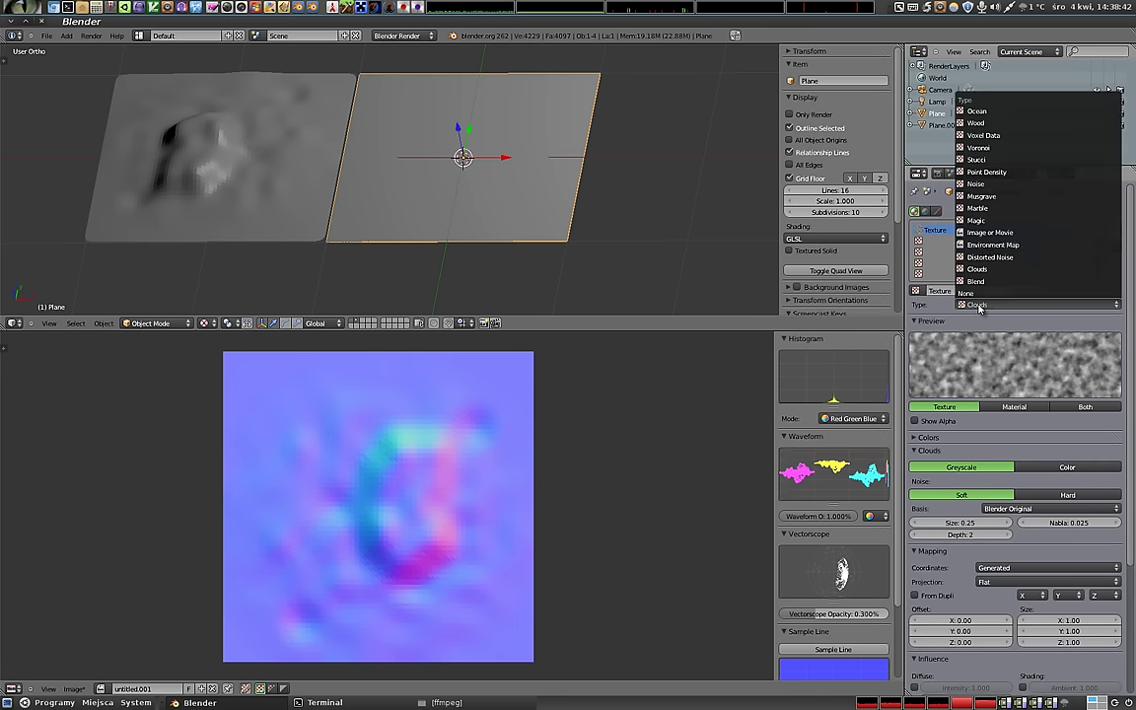
{"action": "left_click", "coordinate": [978, 232]}
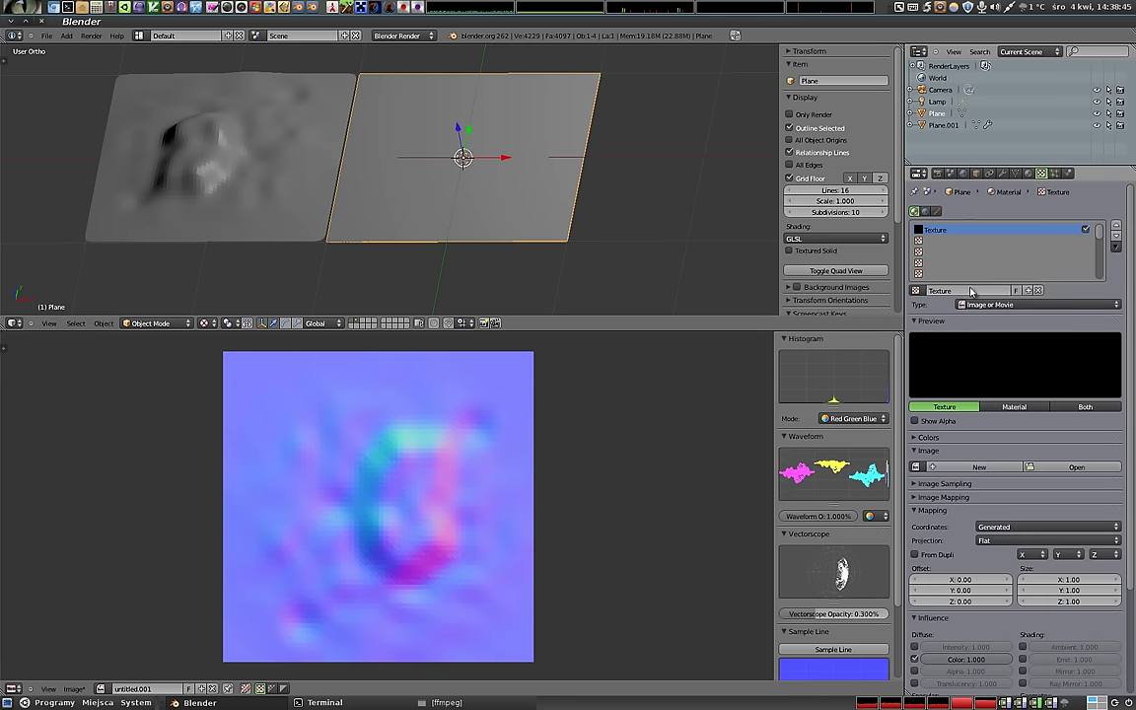
{"action": "left_click", "coordinate": [917, 466]}
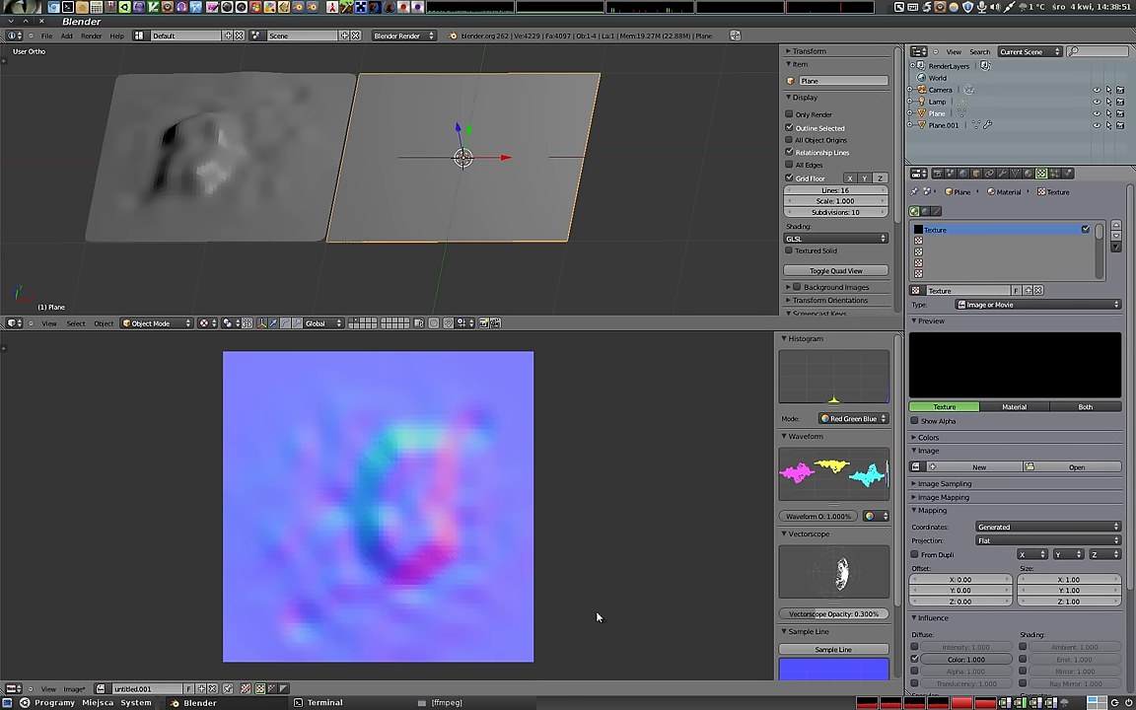
{"action": "left_click", "coordinate": [916, 467]}
- Load untitled.001 as the texture image and enable Tangent-space Normal Map sampling
{"action": "left_click", "coordinate": [918, 495]}
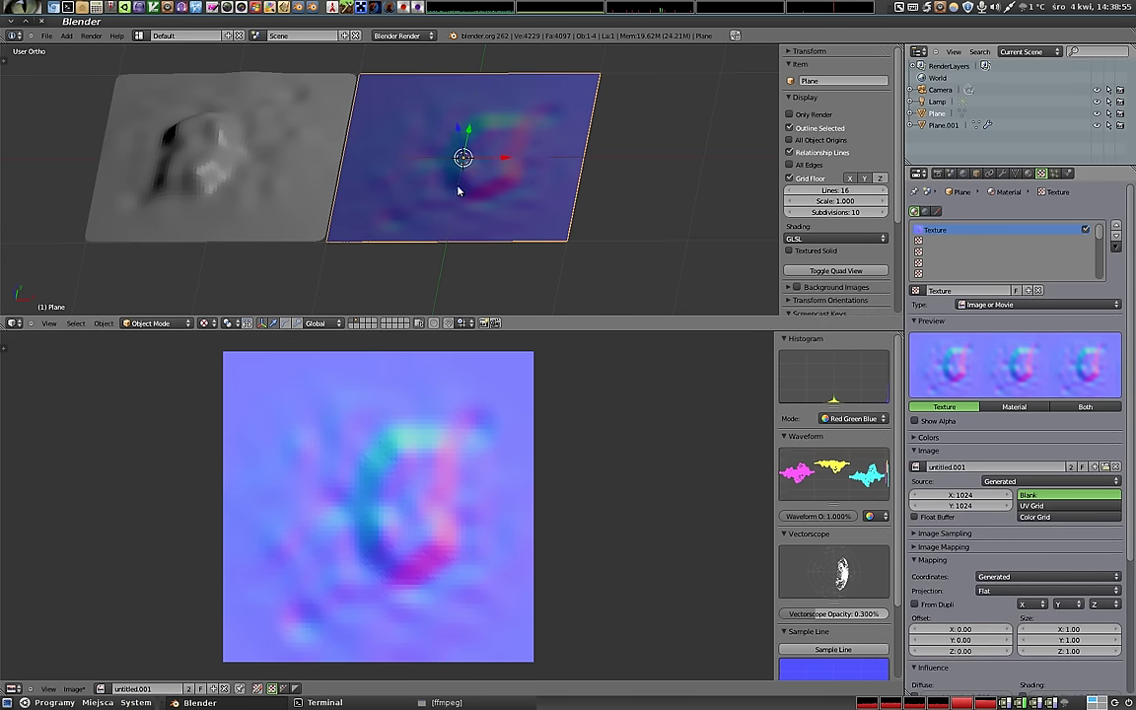
{"action": "mouse_move", "coordinate": [415, 187]}
{"action": "middle_mouse_down"}
{"action": "mouse_move", "coordinate": [429, 170]}
{"action": "mouse_move", "coordinate": [312, 132]}
{"action": "mouse_move", "coordinate": [477, 210]}
{"action": "mouse_move", "coordinate": [355, 183]}
{"action": "mouse_move", "coordinate": [338, 147]}
{"action": "mouse_move", "coordinate": [470, 185]}
{"action": "mouse_move", "coordinate": [436, 173]}
{"action": "mouse_move", "coordinate": [444, 181]}
{"action": "mouse_move", "coordinate": [380, 221]}
{"action": "mouse_move", "coordinate": [342, 203]}
{"action": "mouse_move", "coordinate": [563, 256]}
{"action": "mouse_move", "coordinate": [565, 271]}
{"action": "mouse_move", "coordinate": [400, 185]}
{"action": "middle_mouse_up"}
{"action": "scroll", "coordinate": [945, 530], "scroll_direction": "down", "scroll_amount": 2}
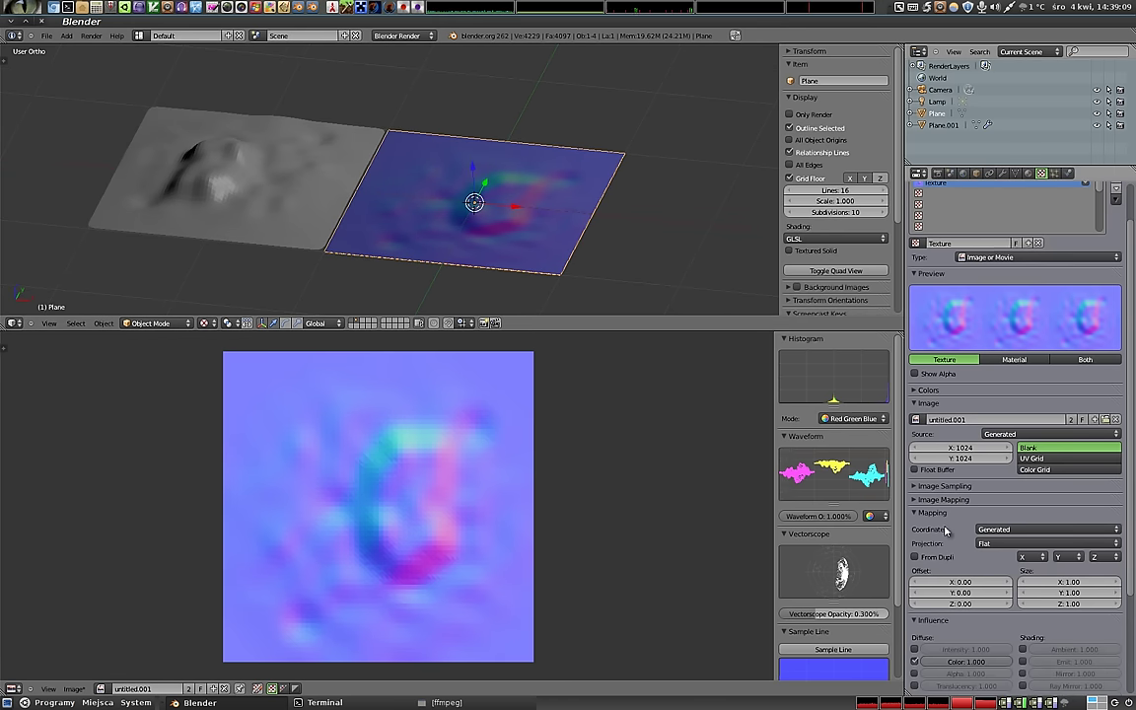
{"action": "scroll", "coordinate": [944, 531], "scroll_direction": "down", "scroll_amount": 2}
{"action": "left_click", "coordinate": [915, 439]}
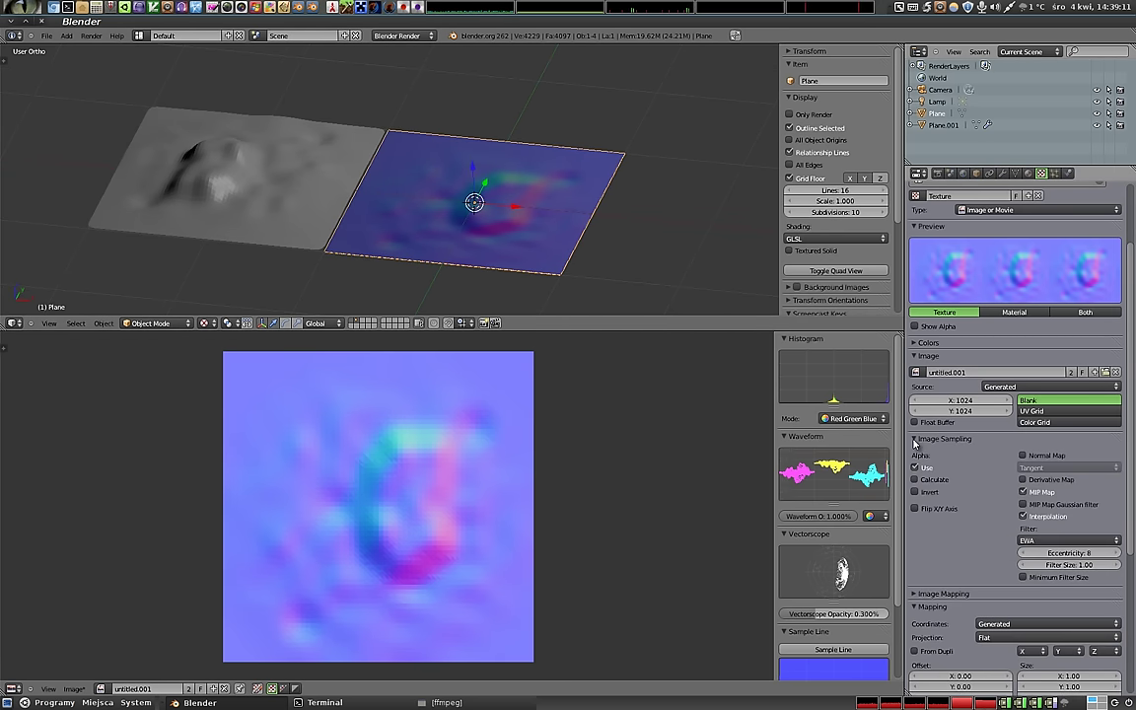
{"action": "left_click", "coordinate": [1023, 455]}
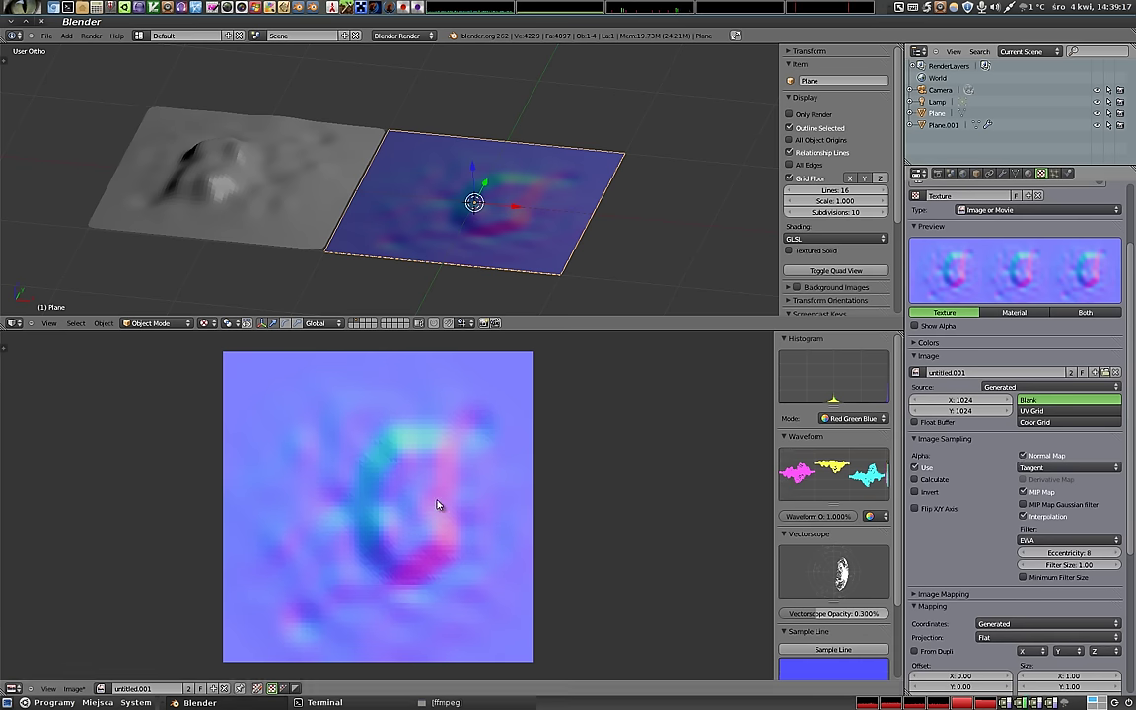
{"action": "left_click", "coordinate": [915, 439]}
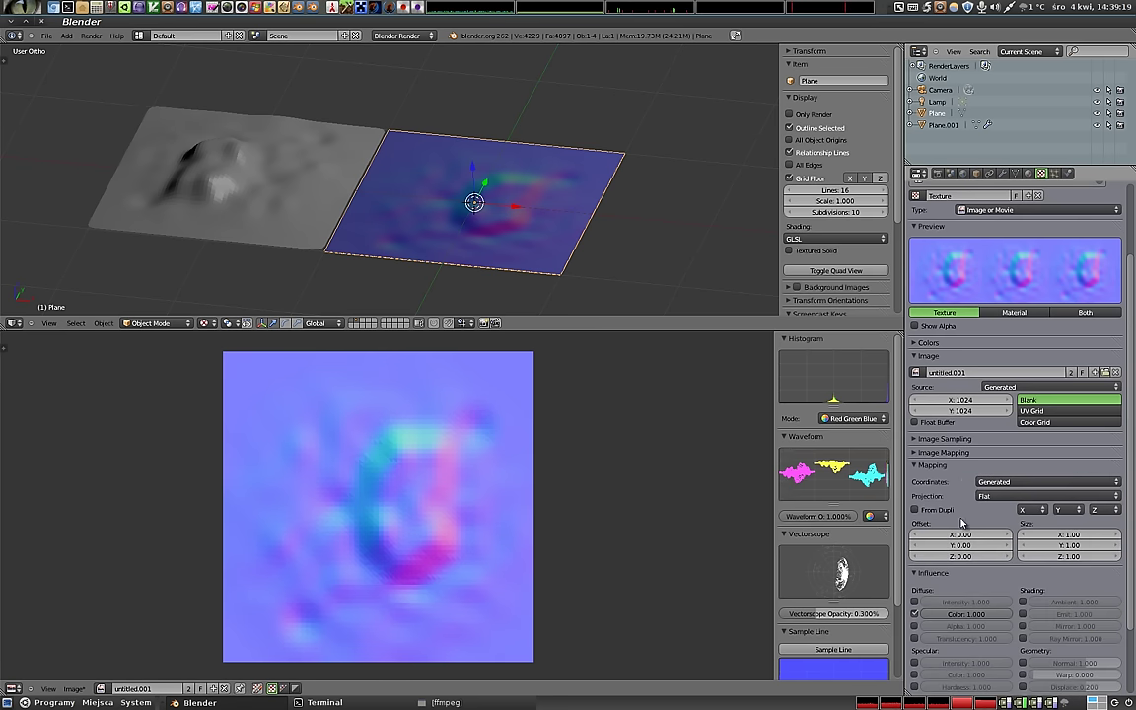
- Set mapping coordinates to UV and switch influence from Diffuse Color to Geometry Normal
{"action": "left_click", "coordinate": [986, 481]}
{"action": "left_click", "coordinate": [989, 432]}
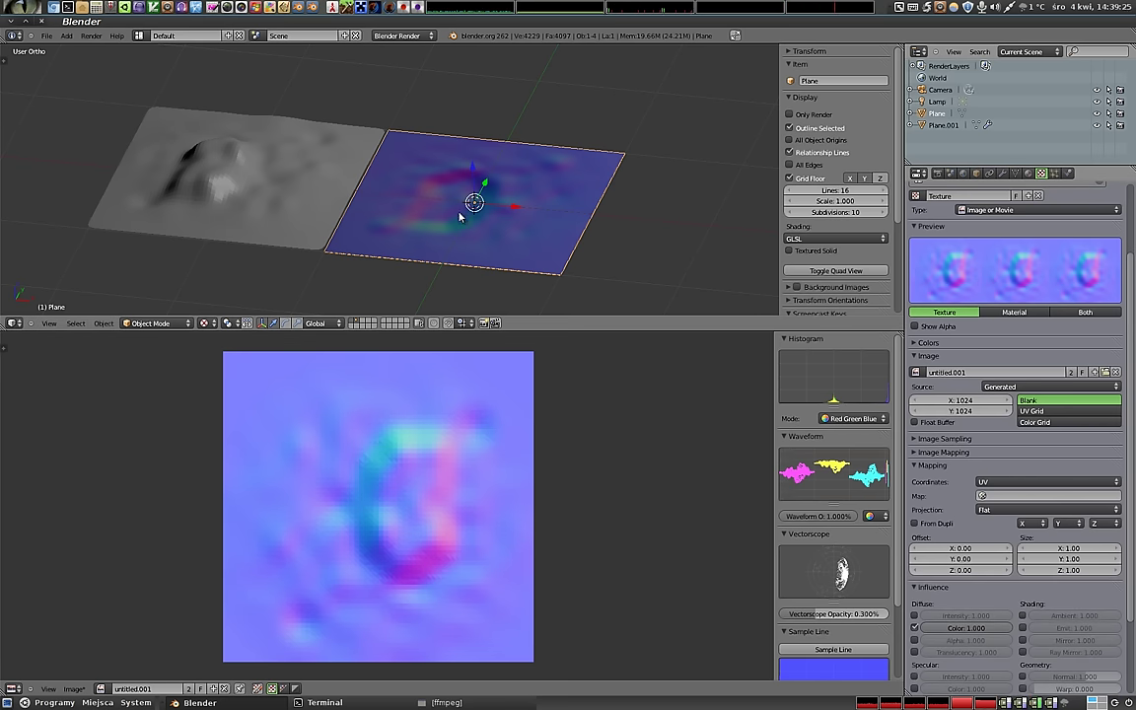
{"action": "left_click", "coordinate": [915, 628]}
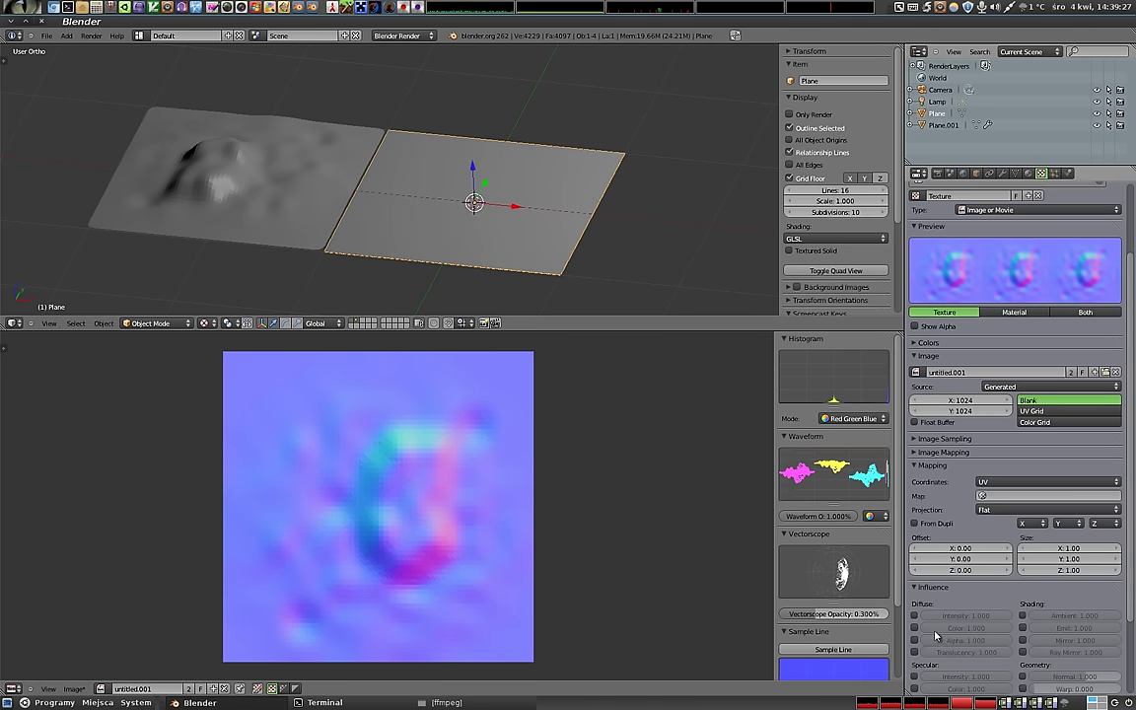
{"action": "scroll", "coordinate": [1026, 677], "scroll_direction": "down", "scroll_amount": 3}
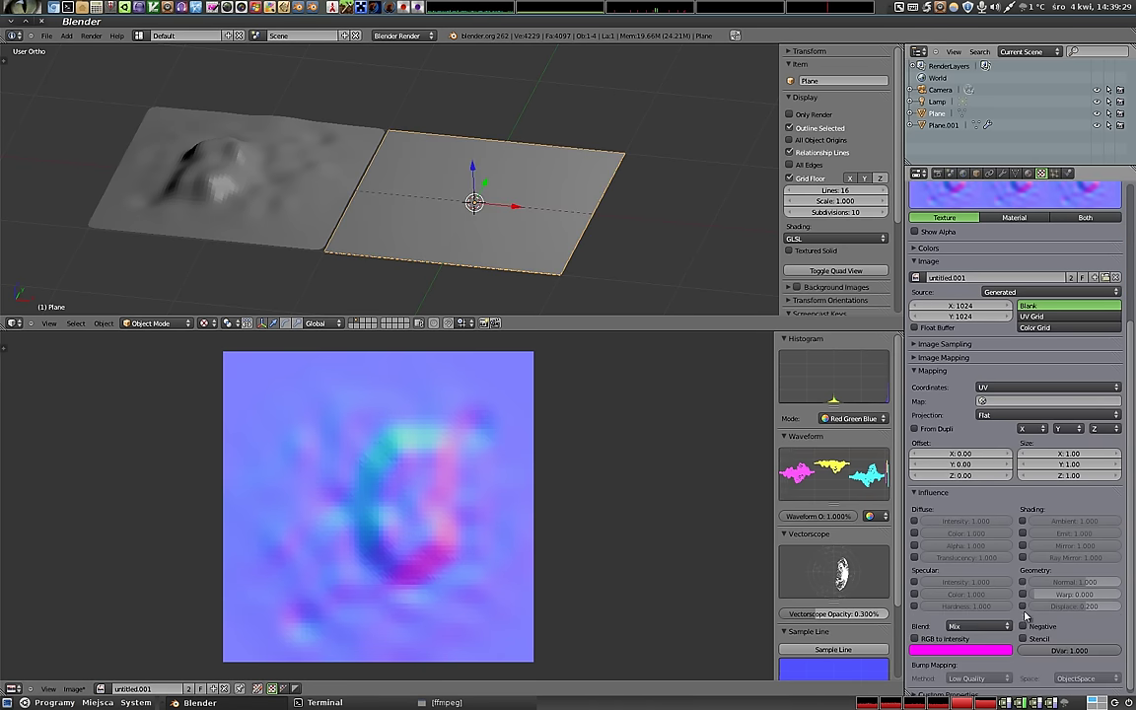
{"action": "left_click", "coordinate": [1023, 582]}
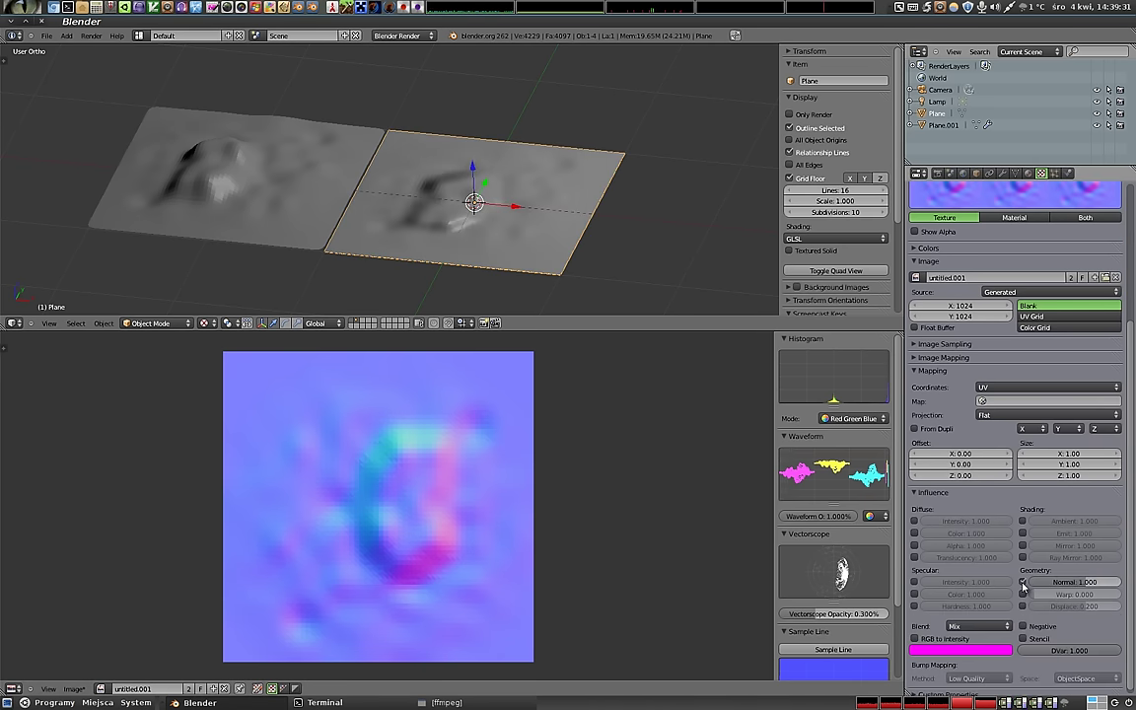
{"action": "mouse_move", "coordinate": [326, 202]}
{"action": "middle_mouse_down"}
{"action": "mouse_move", "coordinate": [413, 213]}
{"action": "mouse_move", "coordinate": [335, 118]}
{"action": "mouse_move", "coordinate": [370, 181]}
{"action": "mouse_move", "coordinate": [434, 168]}
{"action": "mouse_move", "coordinate": [408, 103]}
{"action": "mouse_move", "coordinate": [507, 251]}
{"action": "mouse_move", "coordinate": [571, 286]}
{"action": "mouse_move", "coordinate": [285, 156]}
{"action": "middle_mouse_up"}
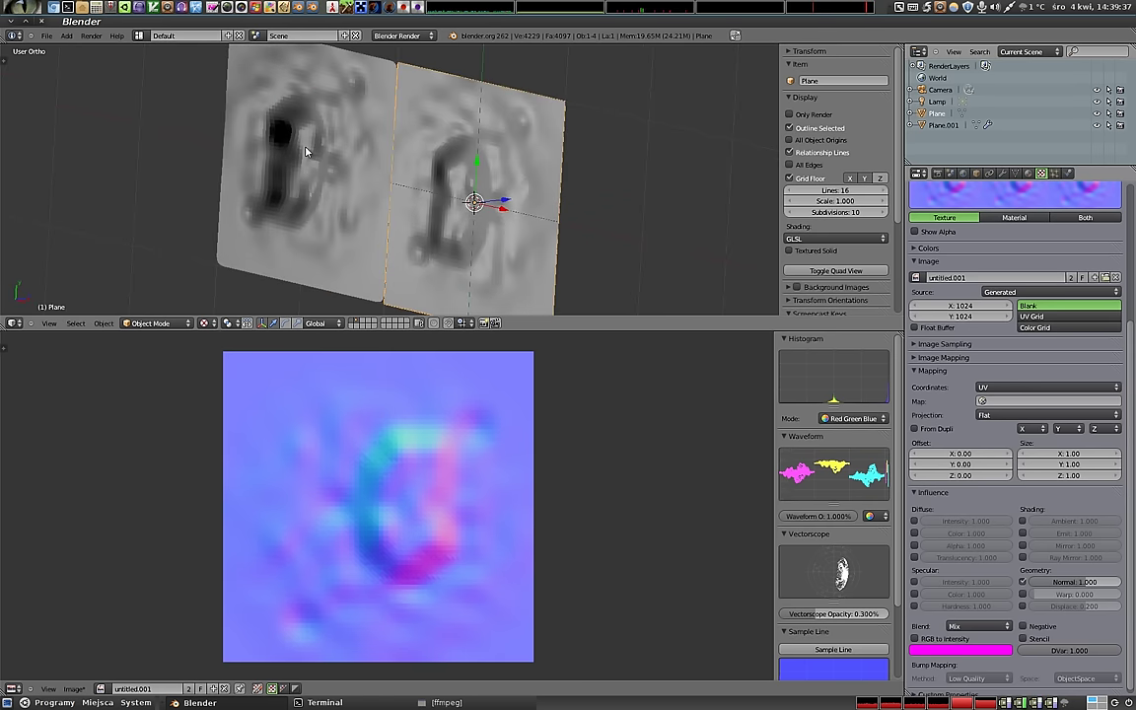
{"action": "key", "text": "Tab"}
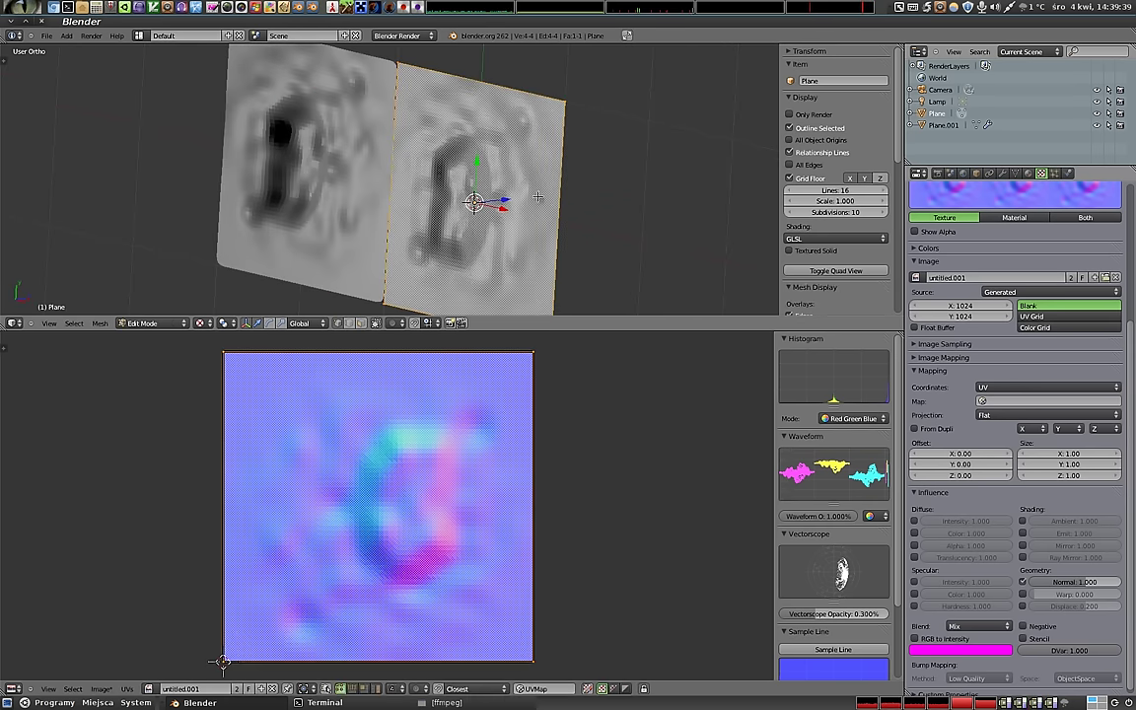
{"action": "key", "text": "Tab"}
{"action": "middle_click_drag", "start_coordinate": [482, 187], "coordinate": [334, 203]}
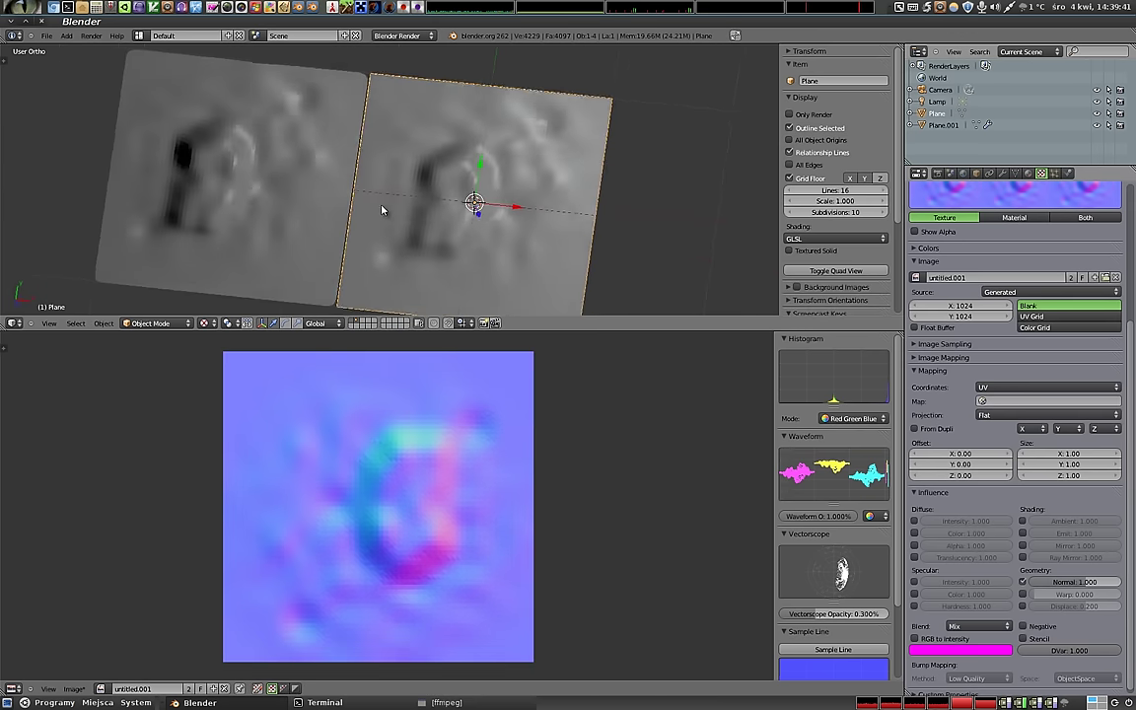
{"action": "mouse_move", "coordinate": [361, 126]}
{"action": "middle_mouse_down"}
{"action": "mouse_move", "coordinate": [418, 183]}
{"action": "mouse_move", "coordinate": [439, 245]}
{"action": "mouse_move", "coordinate": [472, 250]}
{"action": "mouse_move", "coordinate": [493, 234]}
{"action": "mouse_move", "coordinate": [380, 186]}
{"action": "mouse_move", "coordinate": [416, 183]}
{"action": "mouse_move", "coordinate": [386, 142]}
{"action": "mouse_move", "coordinate": [461, 203]}
{"action": "middle_mouse_up"}
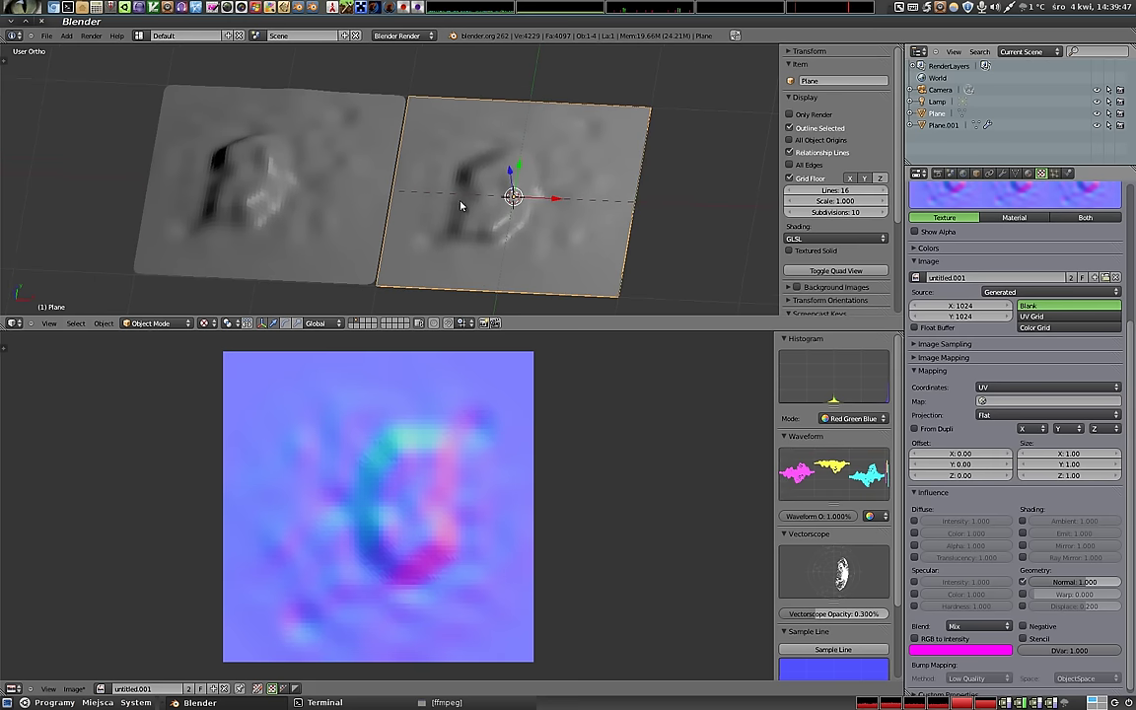
{"action": "mouse_move", "coordinate": [461, 272]}
{"action": "middle_mouse_down"}
{"action": "mouse_move", "coordinate": [462, 135]}
{"action": "mouse_move", "coordinate": [378, 182]}
{"action": "mouse_move", "coordinate": [414, 193]}
{"action": "mouse_move", "coordinate": [461, 167]}
{"action": "mouse_move", "coordinate": [535, 257]}
{"action": "mouse_move", "coordinate": [526, 243]}
{"action": "middle_mouse_up"}
{"action": "scroll", "coordinate": [492, 210], "scroll_direction": "down", "scroll_amount": 2}
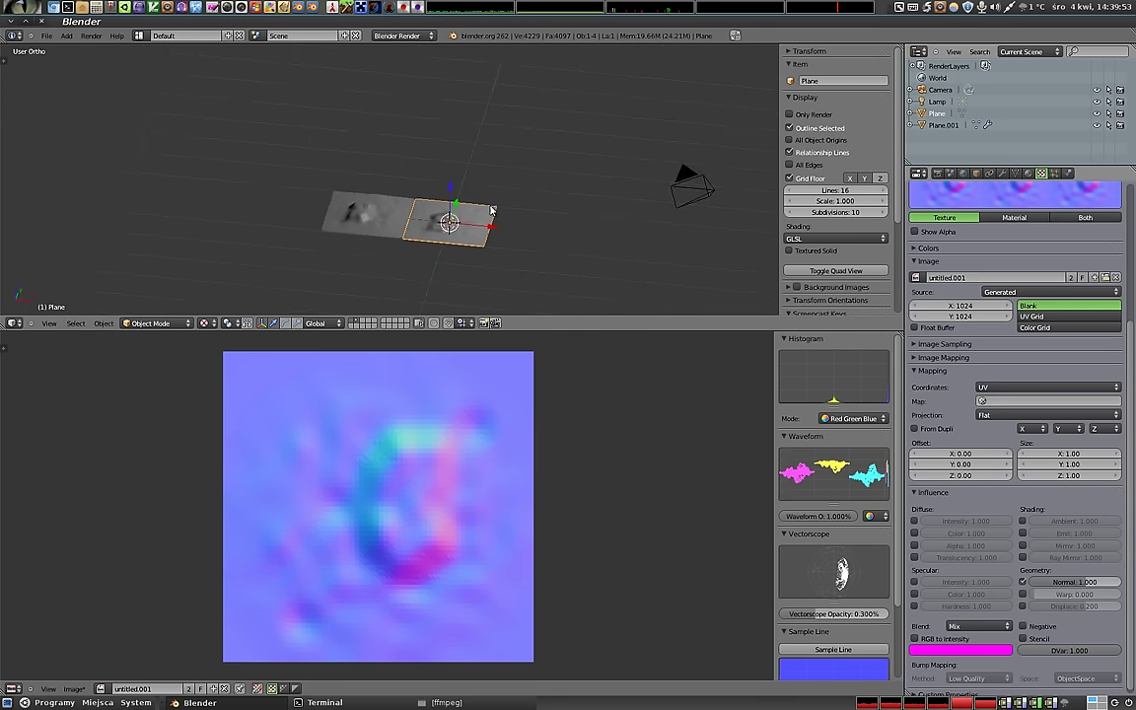
{"action": "scroll", "coordinate": [492, 210], "scroll_direction": "down", "scroll_amount": 2}
{"action": "right_click", "coordinate": [560, 85]}
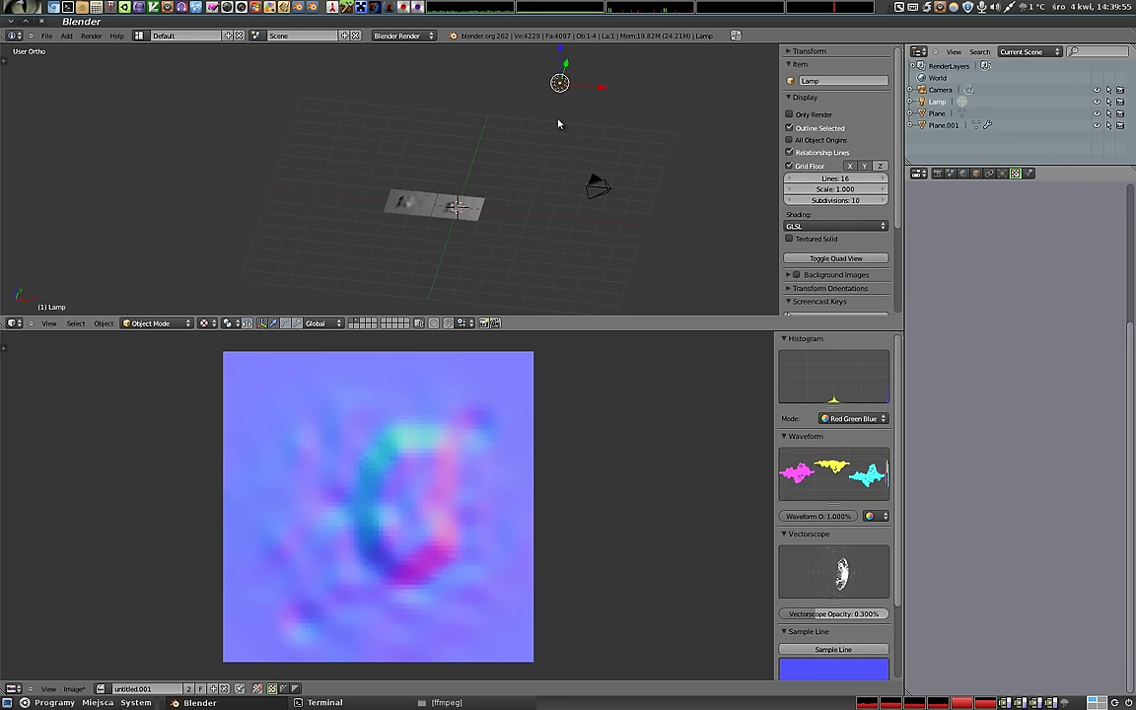
- Move the lamp closer above the planes and maximize the 3D view
{"action": "key", "text": "g"}
{"action": "left_click", "coordinate": [449, 201]}
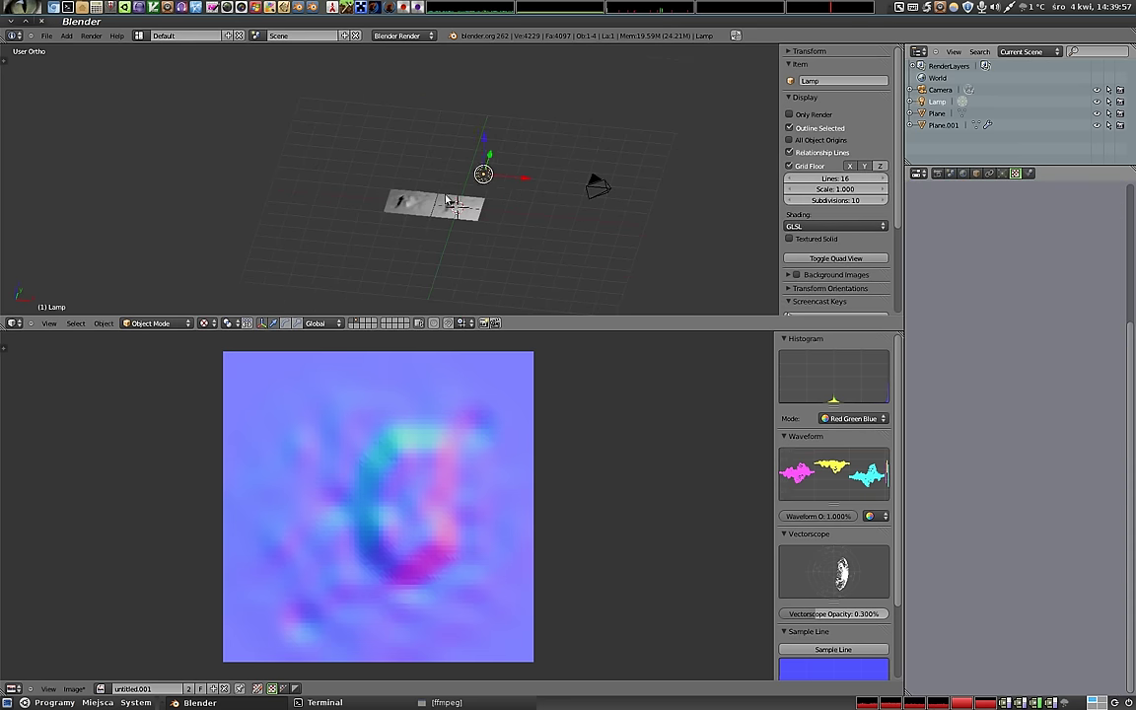
{"action": "scroll", "coordinate": [449, 201], "scroll_direction": "up", "scroll_amount": 4}
{"action": "scroll", "coordinate": [452, 195], "scroll_direction": "up", "scroll_amount": 1}
{"action": "middle_click_drag", "start_coordinate": [457, 241], "coordinate": [452, 291]}
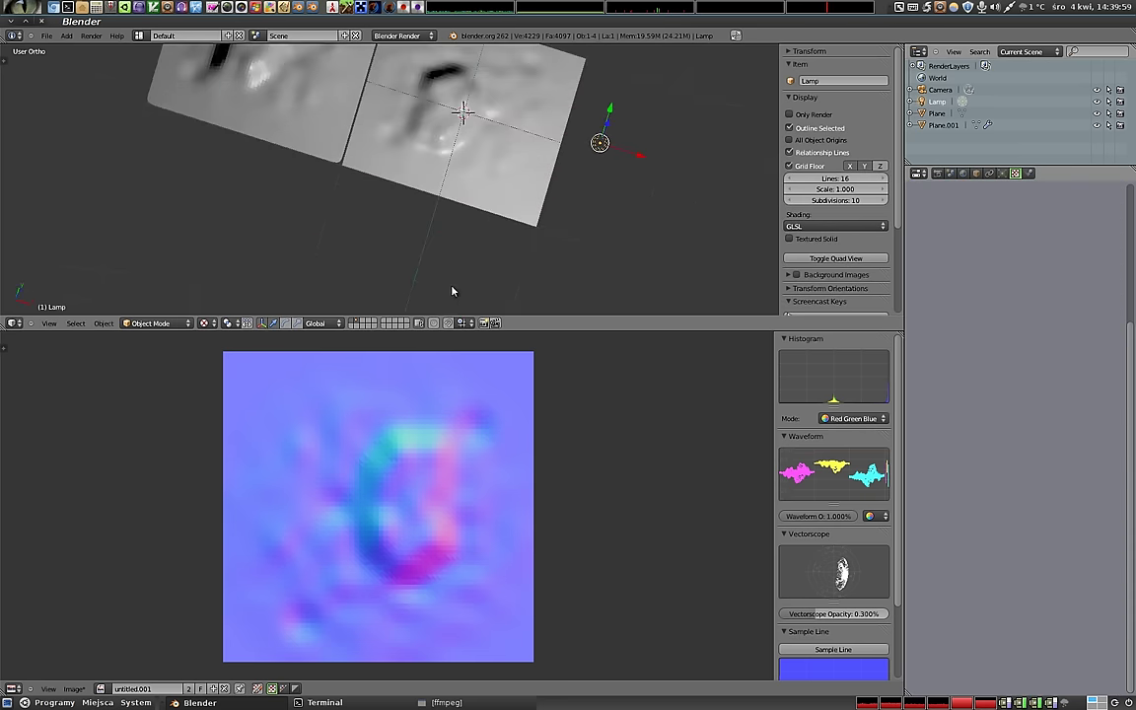
{"action": "key", "text": "ctrl+Up"}
- Lower the lamp along Z and switch to Top view to move it beside the planes
{"action": "scroll", "coordinate": [469, 210], "scroll_direction": "down", "scroll_amount": 3}
{"action": "middle_click_drag", "start_coordinate": [445, 155], "coordinate": [415, 212]}
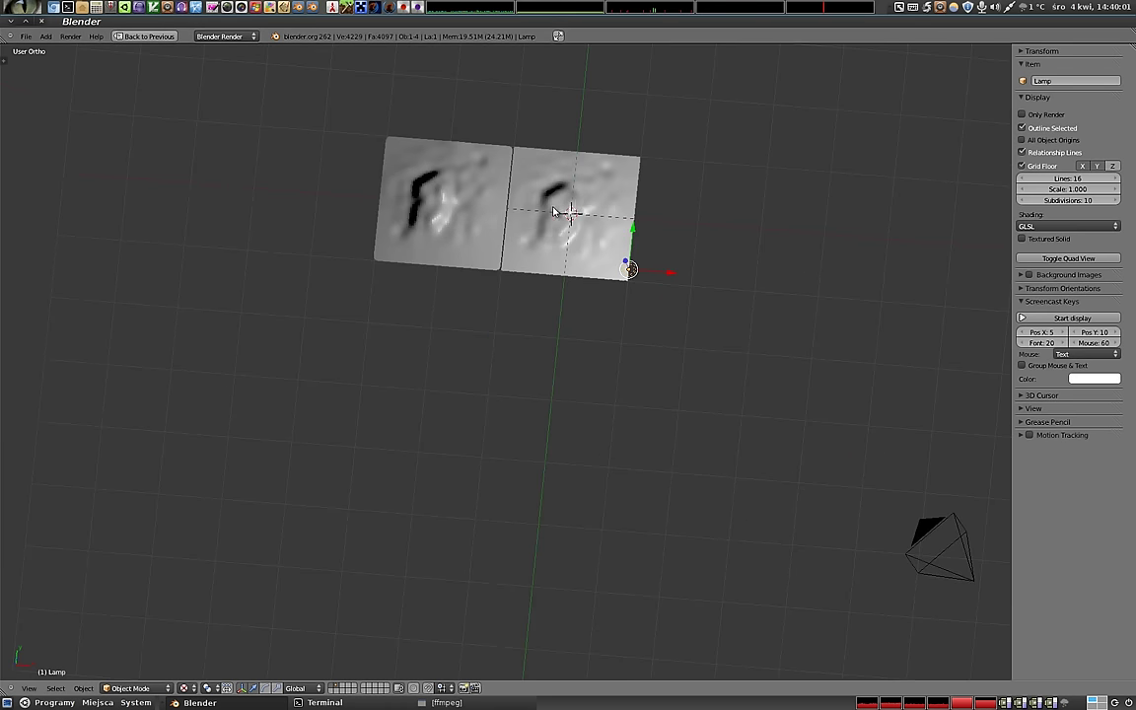
{"action": "mouse_move", "coordinate": [537, 148]}
{"action": "middle_mouse_down"}
{"action": "mouse_move", "coordinate": [509, 236]}
{"action": "mouse_move", "coordinate": [544, 183]}
{"action": "middle_mouse_up"}
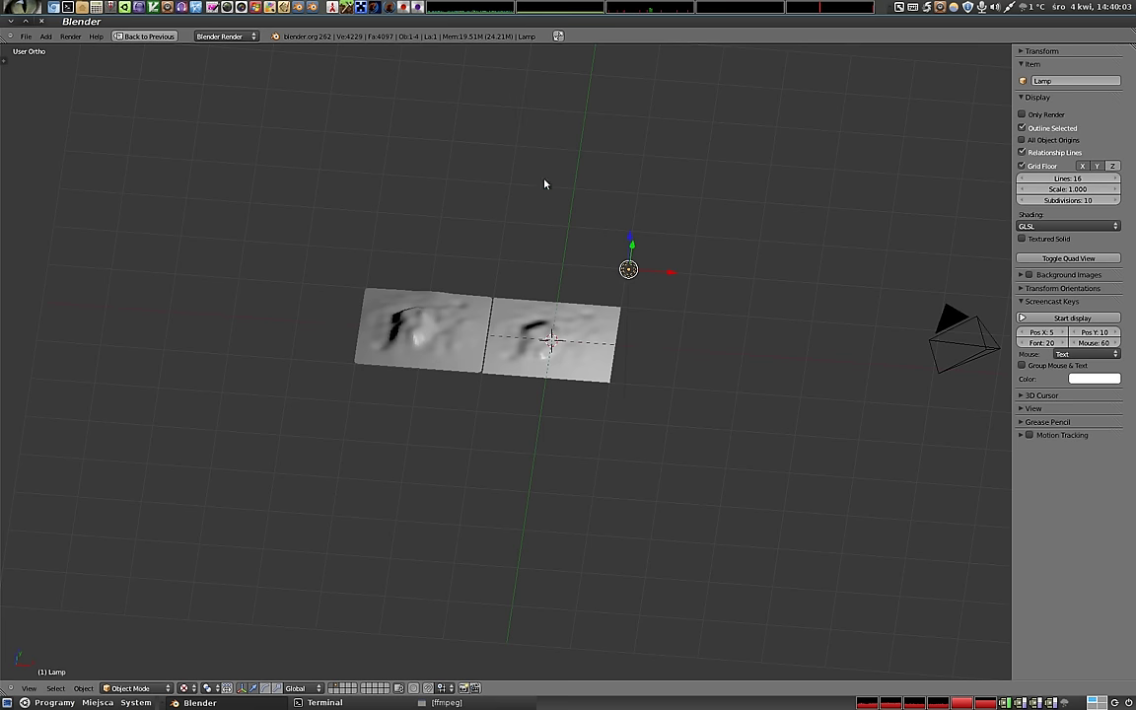
{"action": "left_click_drag", "start_coordinate": [631, 242], "coordinate": [498, 358]}
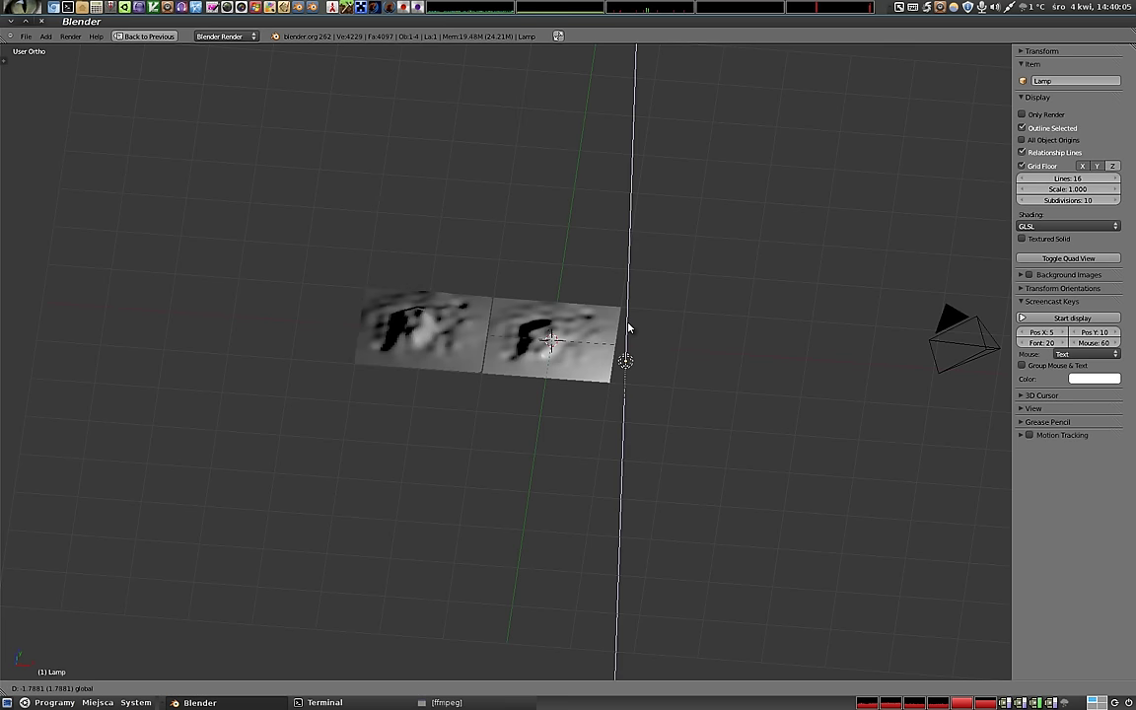
{"action": "scroll", "coordinate": [498, 356], "scroll_direction": "up", "scroll_amount": 4}
{"action": "key", "text": "KP_7"}
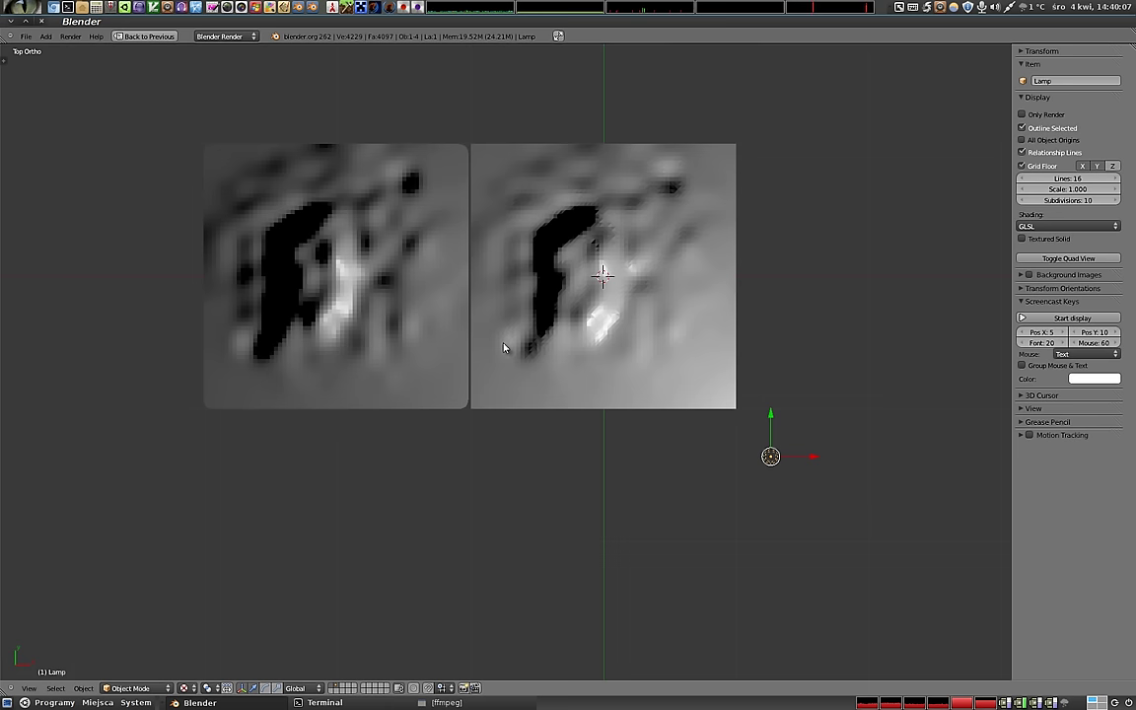
{"action": "key", "text": "g"}
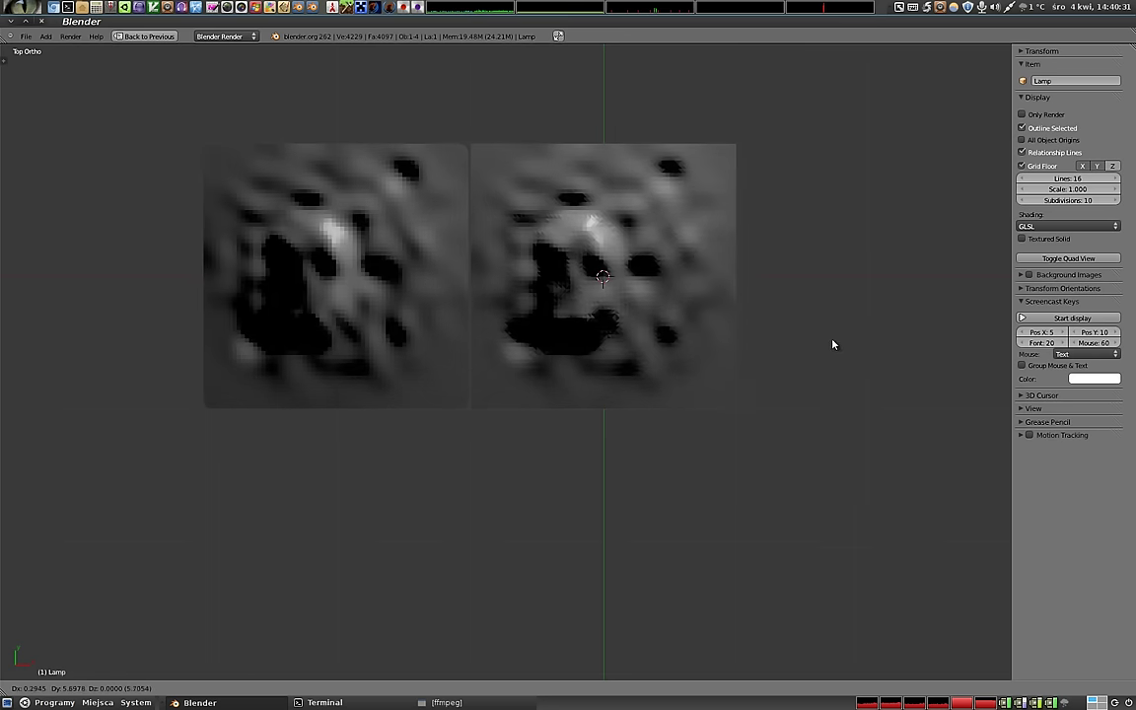
- Drop the lamp beside the planes and inspect the high-poly plane's mesh in Edit Mode
{"action": "left_click", "coordinate": [552, 370]}
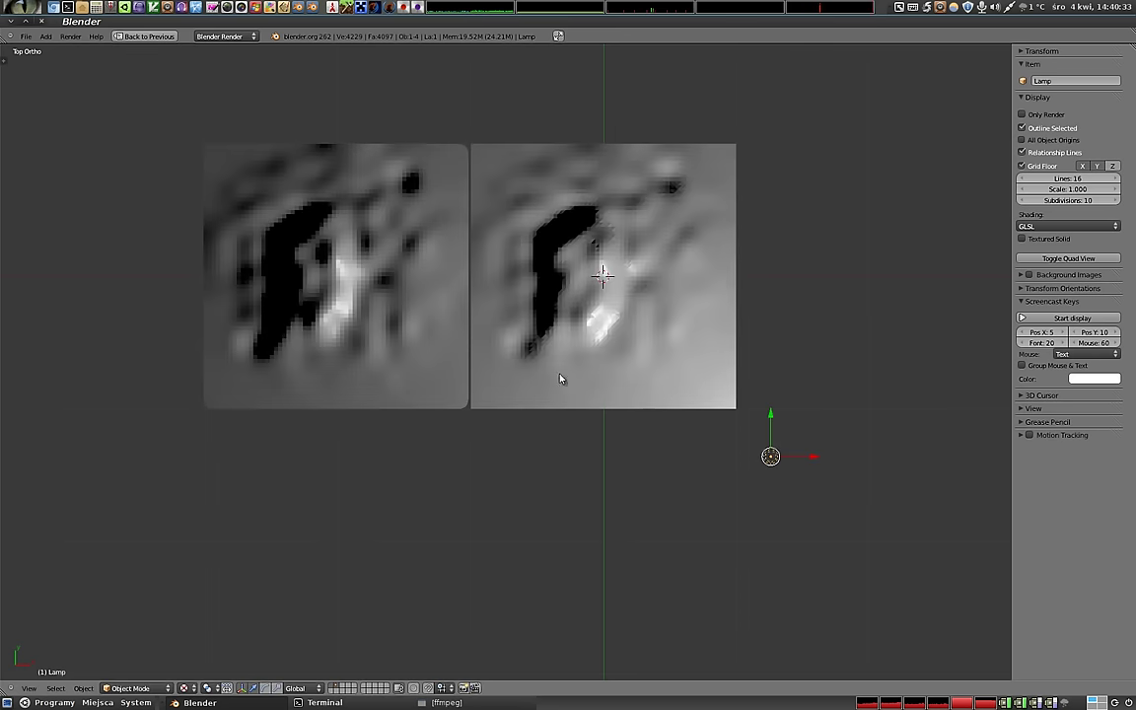
{"action": "middle_click_drag", "start_coordinate": [498, 460], "coordinate": [502, 191]}
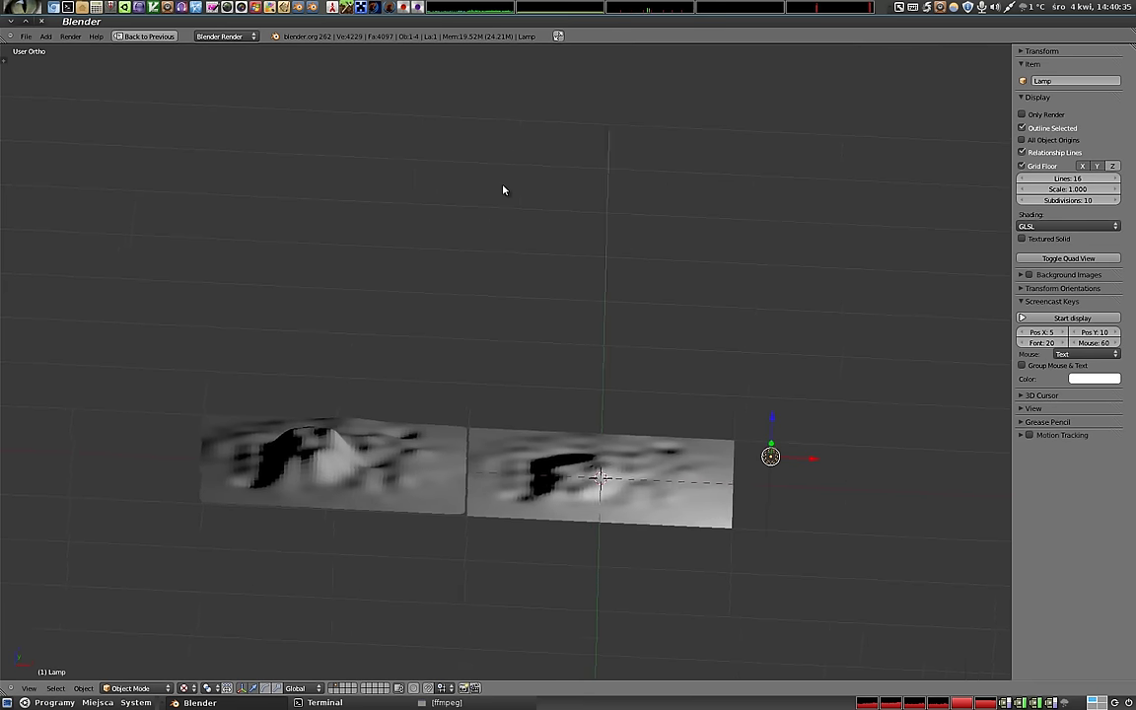
{"action": "right_click", "coordinate": [397, 471]}
{"action": "key", "text": "Tab"}
{"action": "key", "text": "a"}
{"action": "key", "text": "a"}
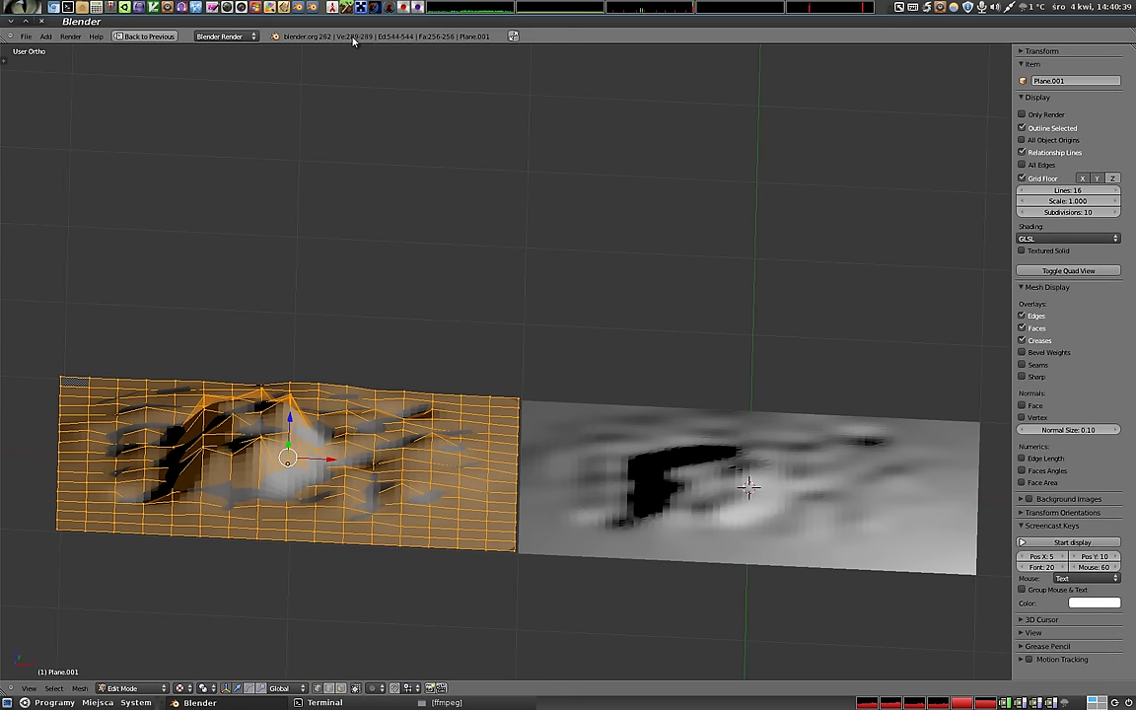
{"action": "key", "text": "Tab"}
- Inspect the low-poly plane's vertices in Edit Mode from a top-down angle
{"action": "right_click", "coordinate": [617, 446]}
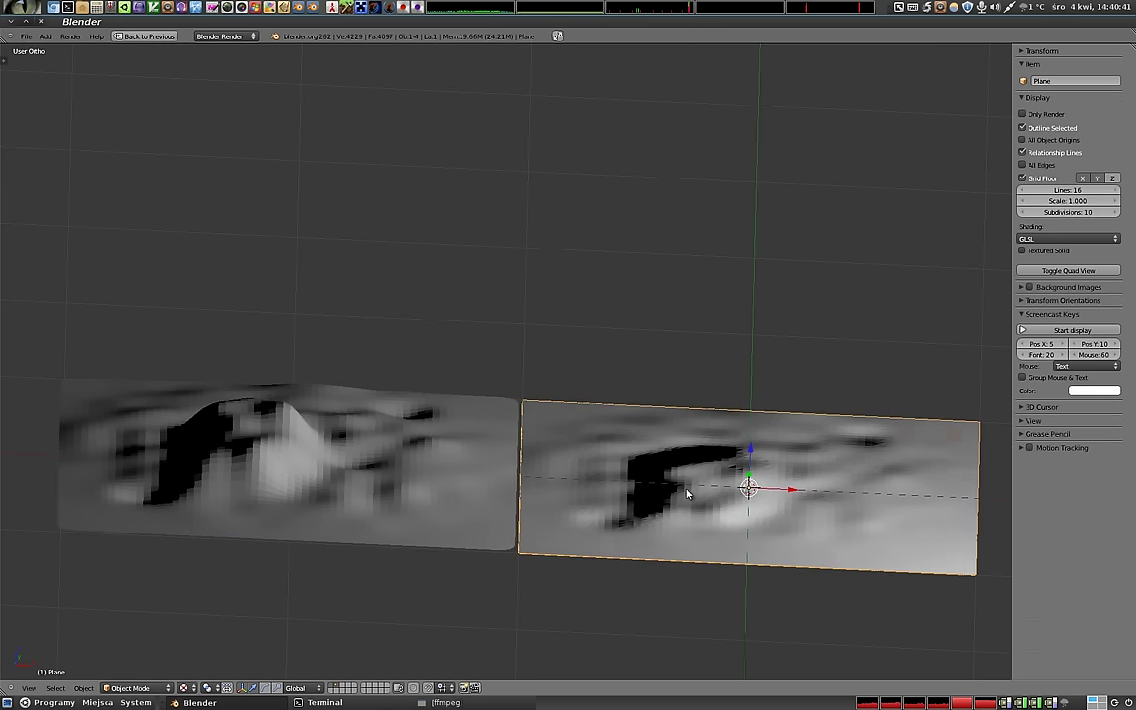
{"action": "key", "text": "Tab"}
{"action": "key", "text": "Tab"}
{"action": "mouse_move", "coordinate": [680, 463]}
{"action": "middle_mouse_down"}
{"action": "mouse_move", "coordinate": [511, 414]}
{"action": "mouse_move", "coordinate": [528, 474]}
{"action": "mouse_move", "coordinate": [484, 444]}
{"action": "mouse_move", "coordinate": [590, 594]}
{"action": "mouse_move", "coordinate": [558, 603]}
{"action": "middle_mouse_up"}
{"action": "middle_click_drag", "start_coordinate": [558, 511], "coordinate": [523, 496]}
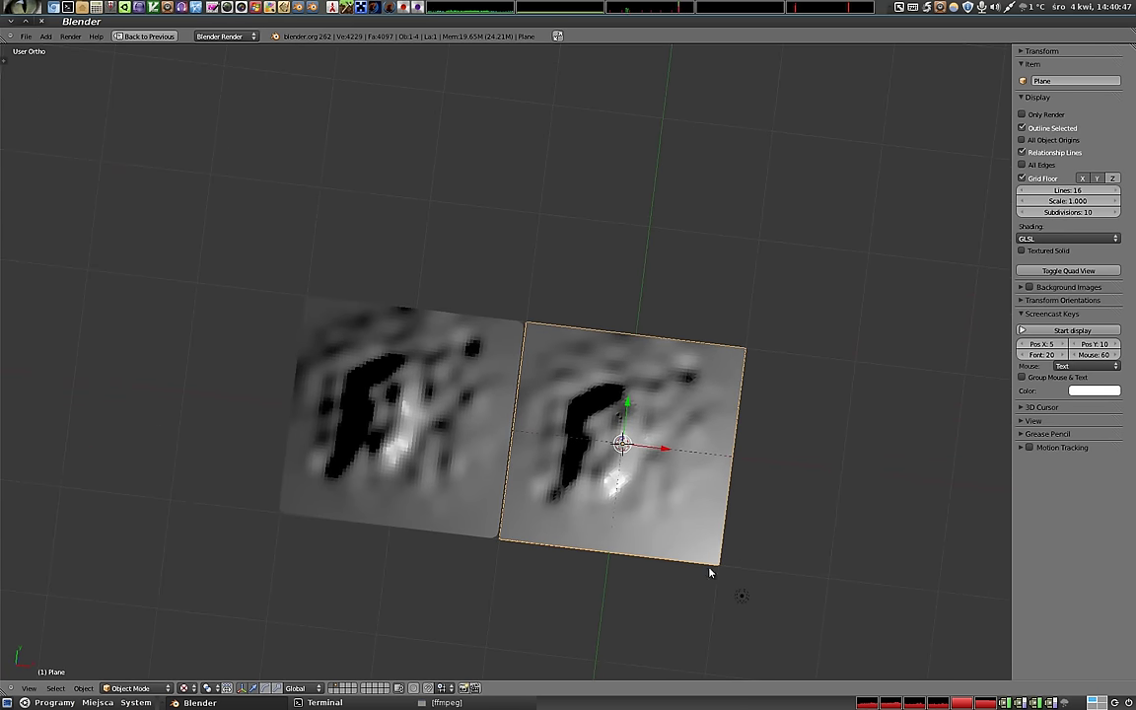
- Move the lamp to a new position above the planes
{"action": "right_click", "coordinate": [743, 604]}
{"action": "key", "text": "g"}
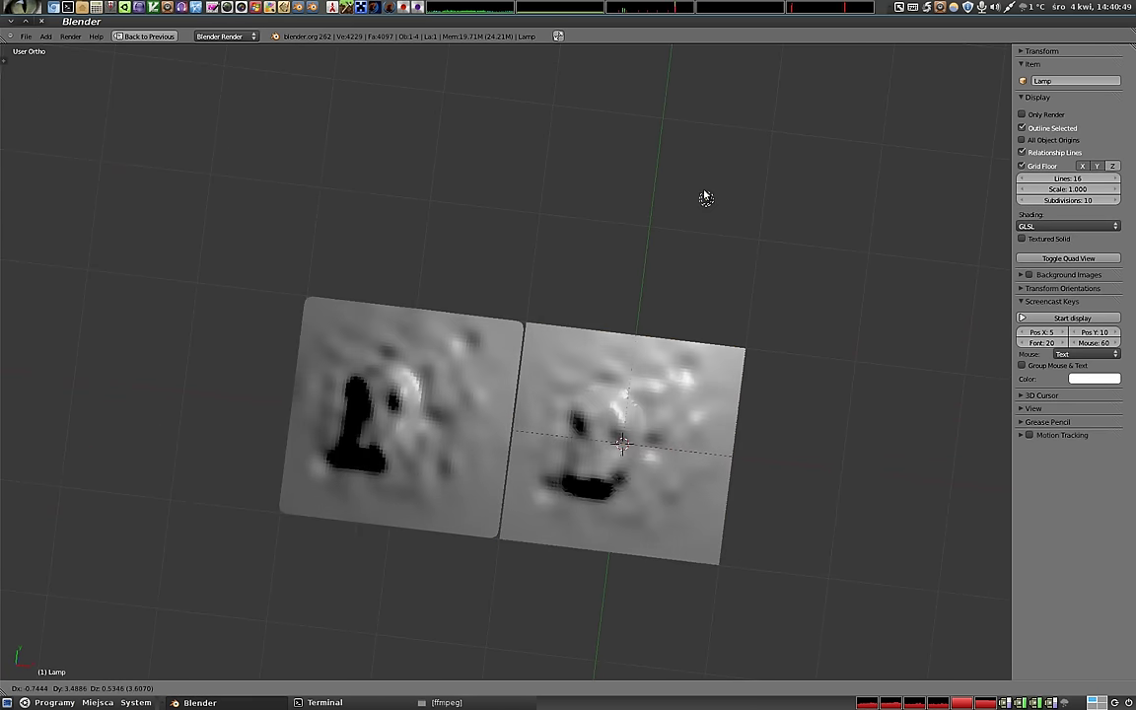
{"action": "left_click", "coordinate": [705, 195]}
{"action": "mouse_move", "coordinate": [571, 395]}
{"action": "middle_mouse_down"}
{"action": "mouse_move", "coordinate": [634, 289]}
{"action": "mouse_move", "coordinate": [489, 362]}
{"action": "mouse_move", "coordinate": [540, 393]}
{"action": "mouse_move", "coordinate": [571, 436]}
{"action": "mouse_move", "coordinate": [563, 400]}
{"action": "mouse_move", "coordinate": [524, 351]}
{"action": "middle_mouse_up"}
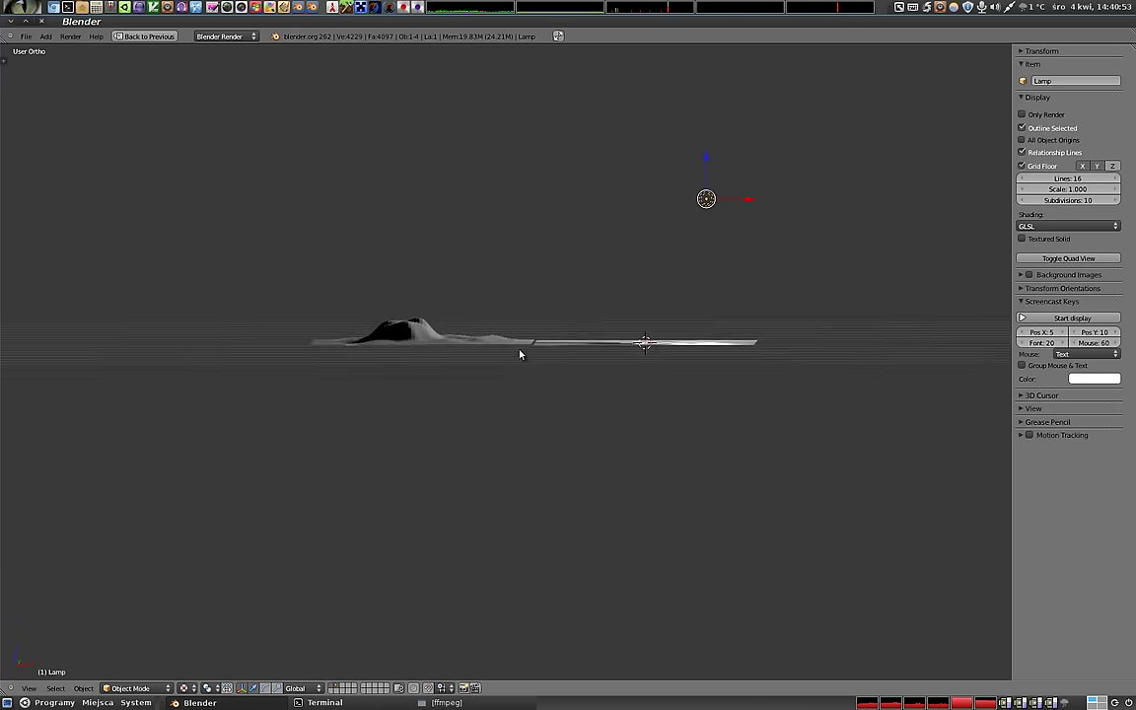
{"action": "scroll", "coordinate": [538, 347], "scroll_direction": "up", "scroll_amount": 4}
{"action": "mouse_move", "coordinate": [592, 292]}
{"action": "middle_mouse_down"}
{"action": "mouse_move", "coordinate": [519, 399]}
{"action": "mouse_move", "coordinate": [529, 414]}
{"action": "mouse_move", "coordinate": [478, 330]}
{"action": "middle_mouse_up"}
{"action": "mouse_move", "coordinate": [520, 215]}
{"action": "middle_mouse_down"}
{"action": "mouse_move", "coordinate": [406, 244]}
{"action": "mouse_move", "coordinate": [412, 208]}
{"action": "mouse_move", "coordinate": [633, 426]}
{"action": "middle_mouse_up"}
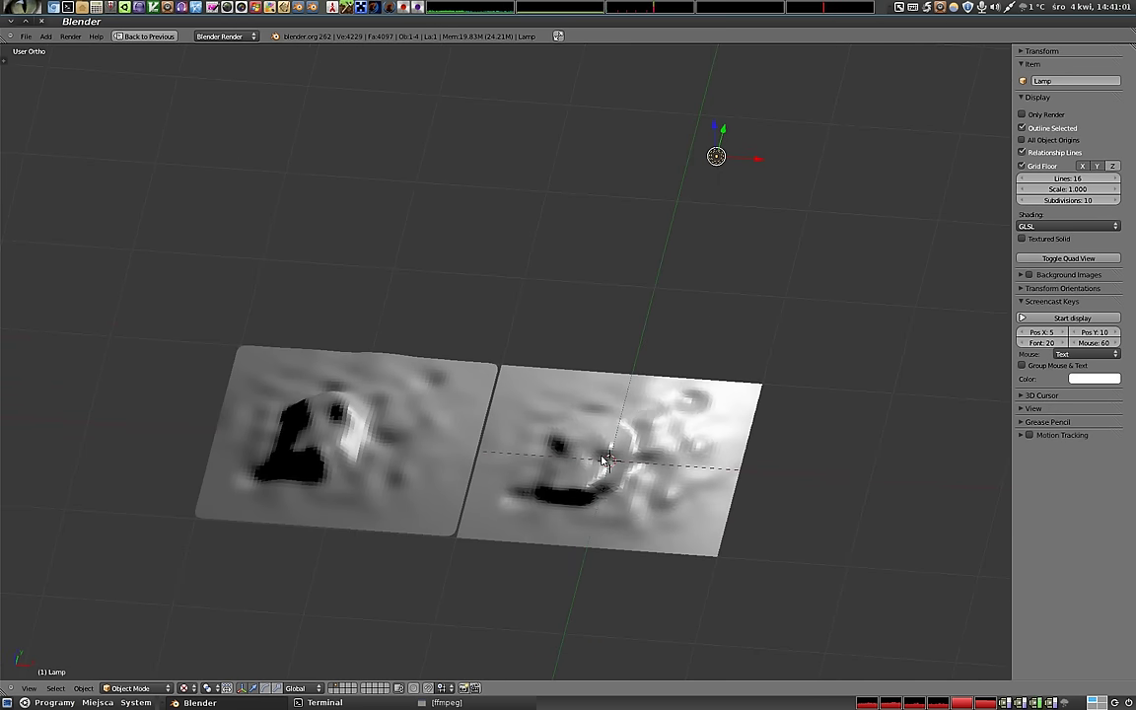
- Lower the lamp along Z and restore the split layout with the image editor
{"action": "left_click_drag", "start_coordinate": [723, 131], "coordinate": [668, 330]}
{"action": "mouse_move", "coordinate": [499, 440]}
{"action": "middle_mouse_down"}
{"action": "mouse_move", "coordinate": [394, 301]}
{"action": "mouse_move", "coordinate": [470, 452]}
{"action": "mouse_move", "coordinate": [472, 324]}
{"action": "middle_mouse_up"}
{"action": "scroll", "coordinate": [469, 452], "scroll_direction": "down", "scroll_amount": 3}
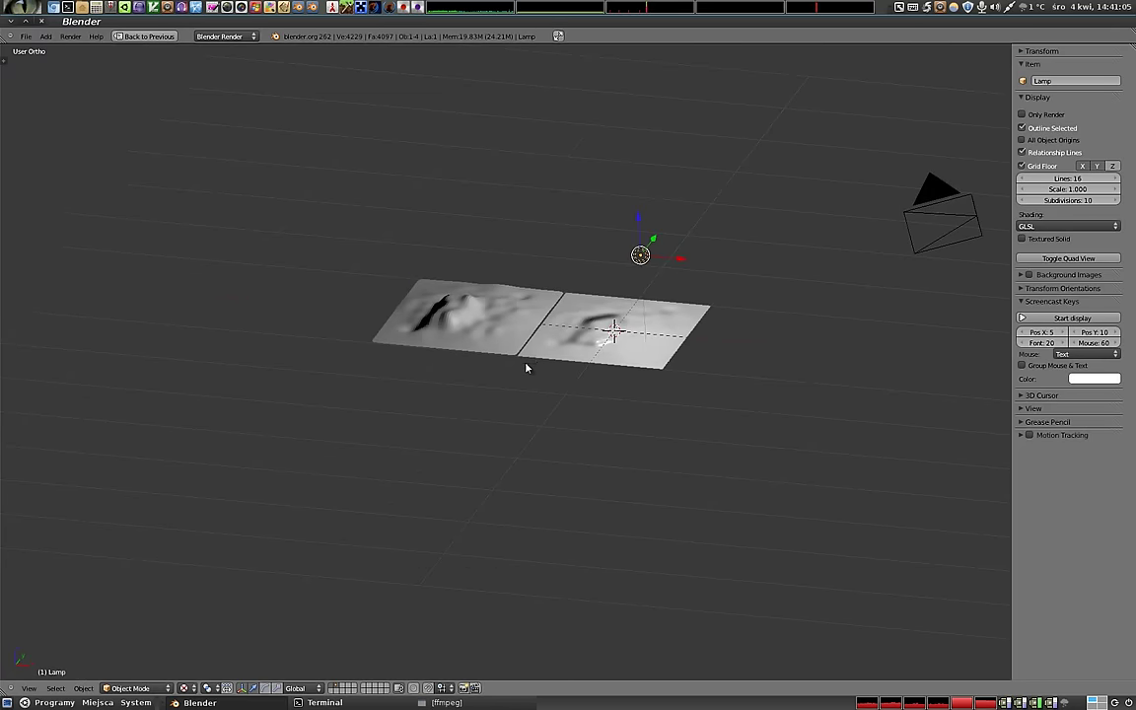
{"action": "key", "text": "ctrl+Up"}
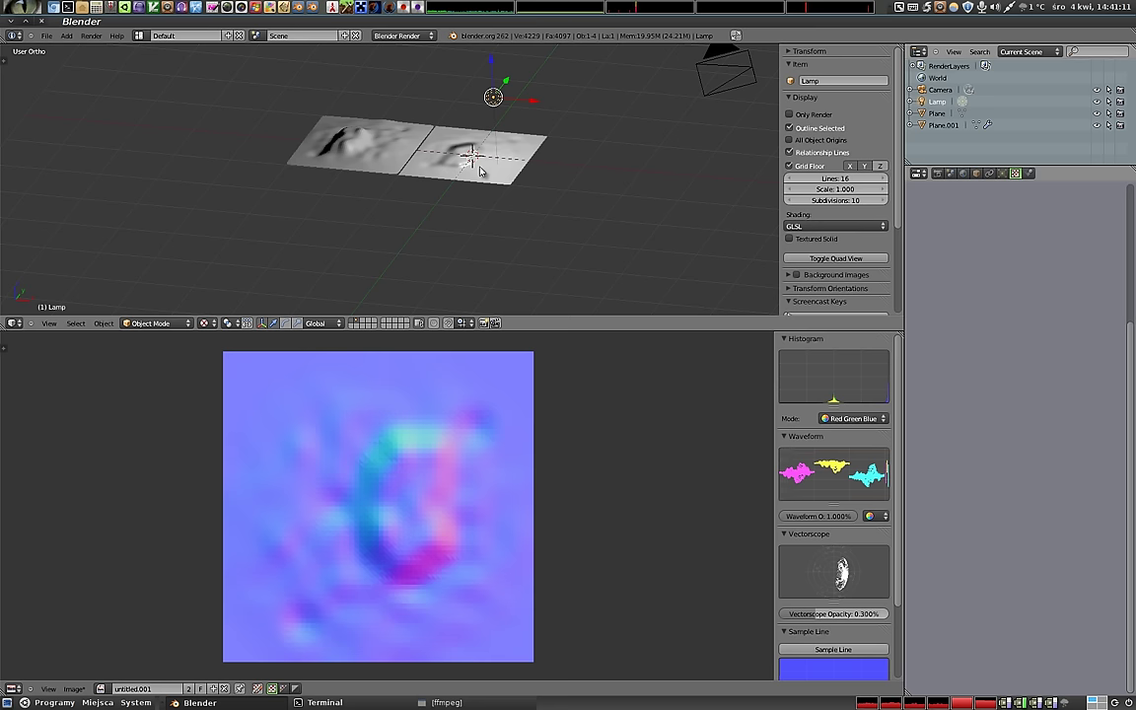
- Look through the camera and dolly it along its local Z axis to reframe the planes
{"action": "key", "text": "KP_0"}
{"action": "right_click", "coordinate": [583, 147]}
{"action": "key", "text": "g"}
{"action": "key", "text": "z"}
{"action": "key", "text": "z"}
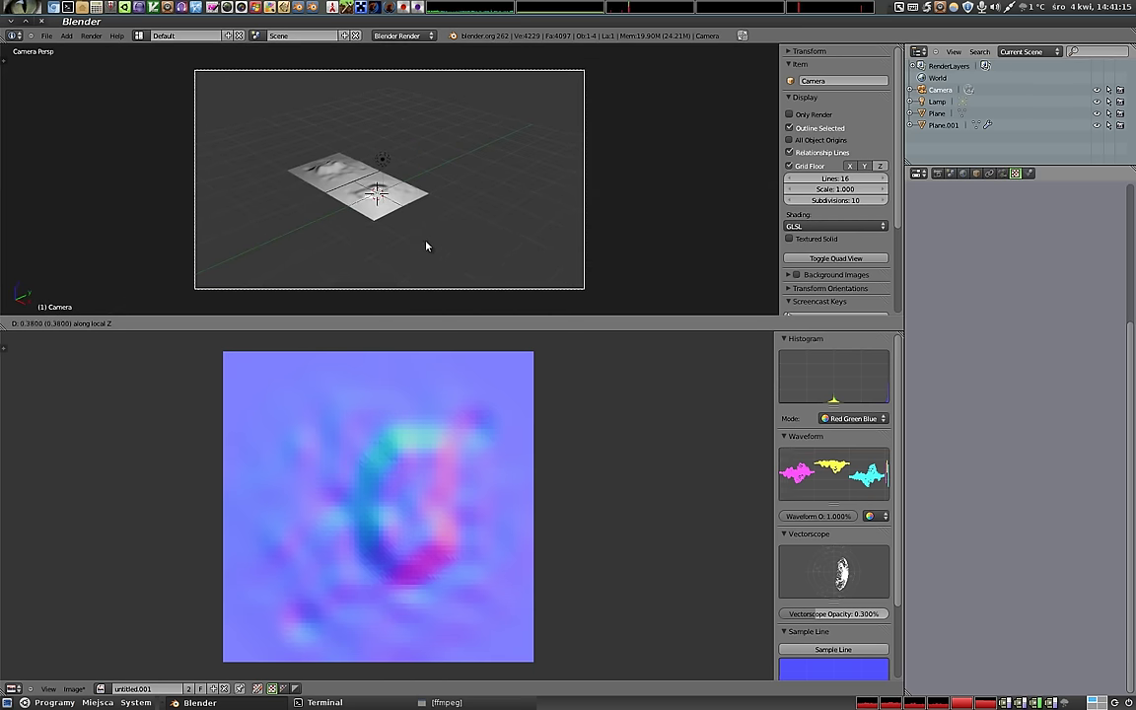
{"action": "key", "text": "z"}
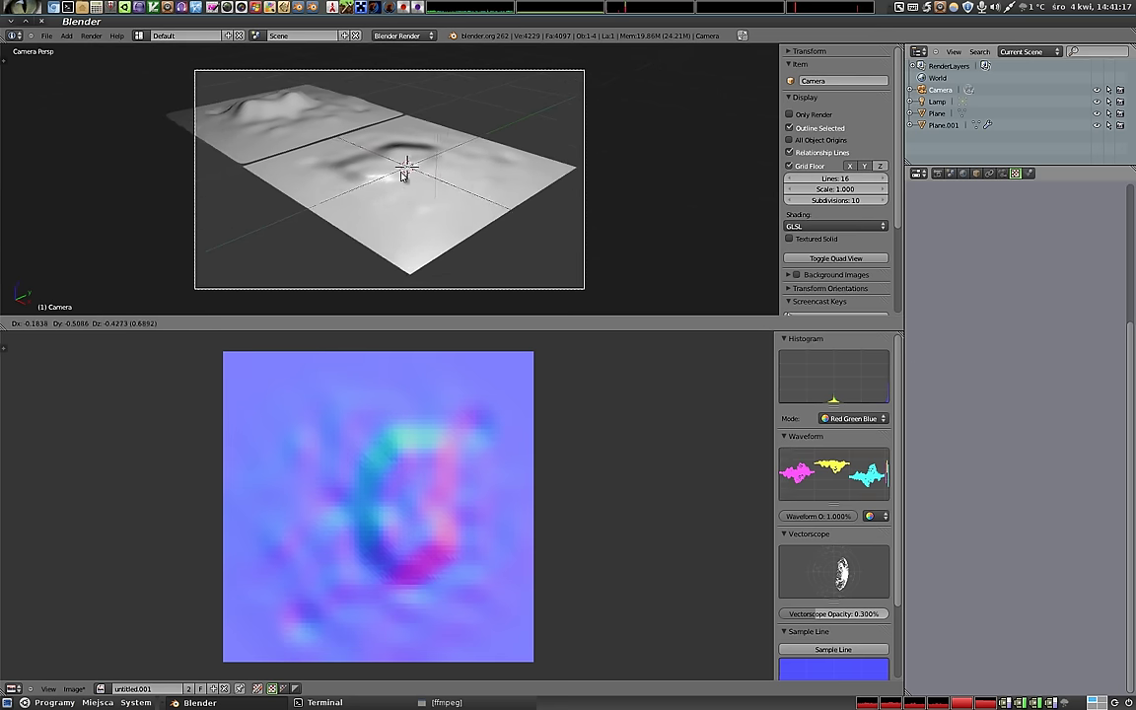
{"action": "left_click", "coordinate": [395, 174]}
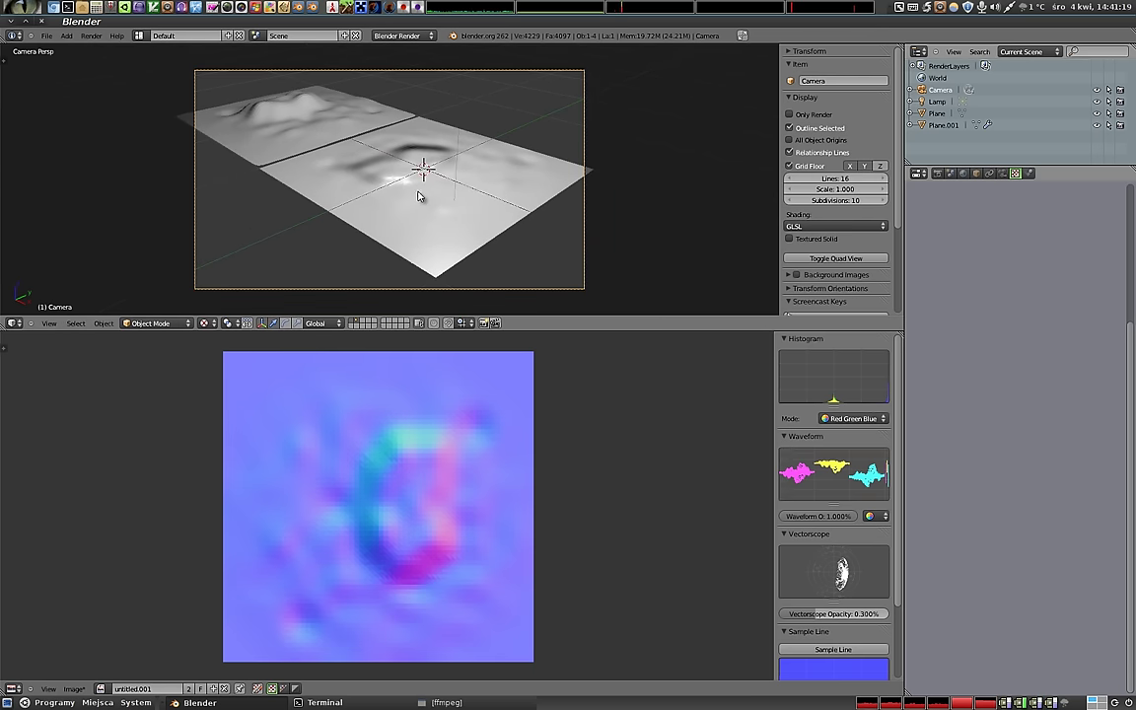
{"action": "key", "text": "g"}
{"action": "left_click", "coordinate": [577, 211]}
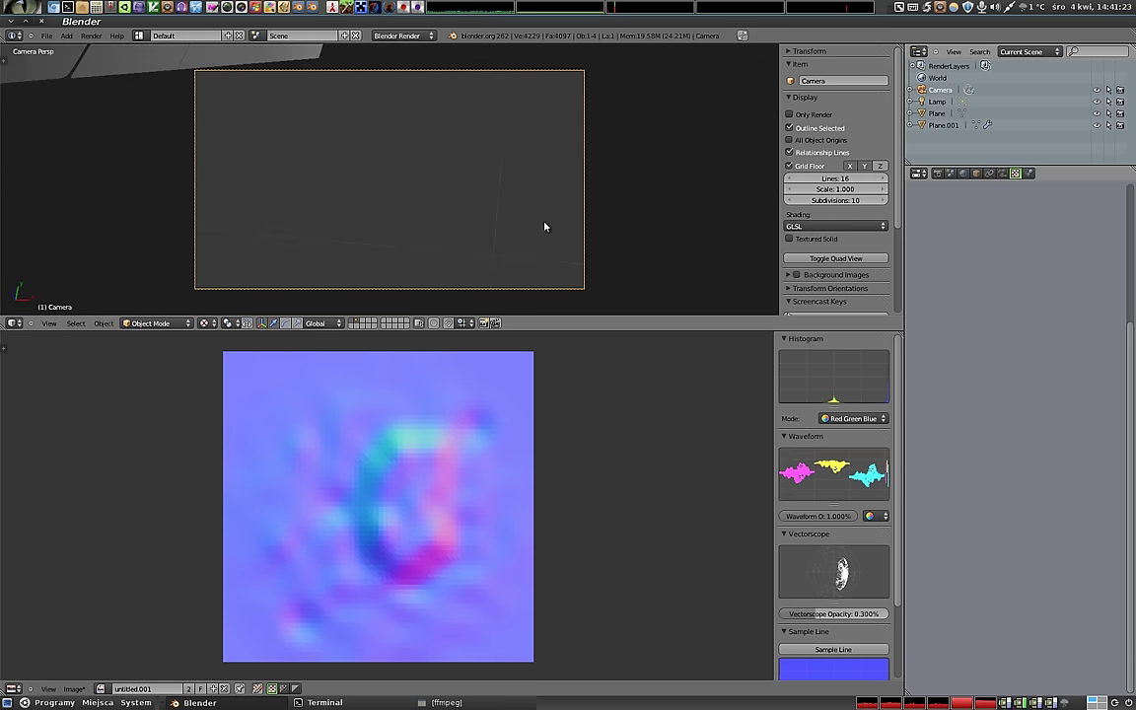
- Centre both planes in the camera frame and render a test image with F12
{"action": "key", "text": "g"}
{"action": "left_click", "coordinate": [419, 197]}
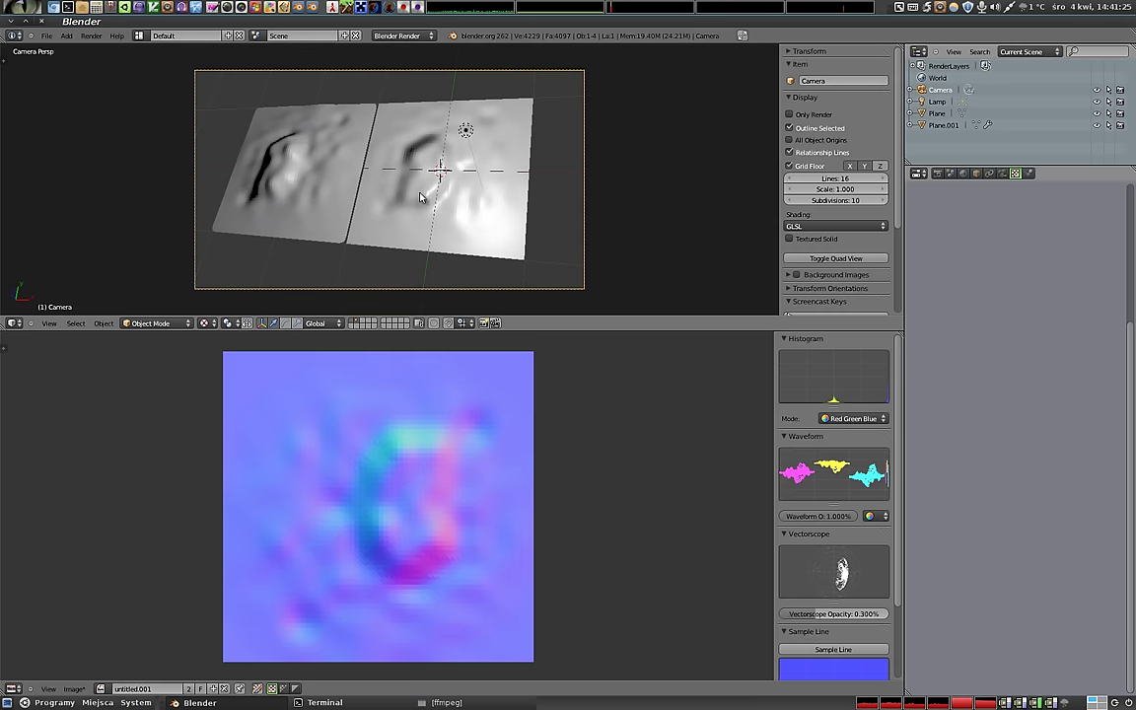
{"action": "key", "text": "F12"}
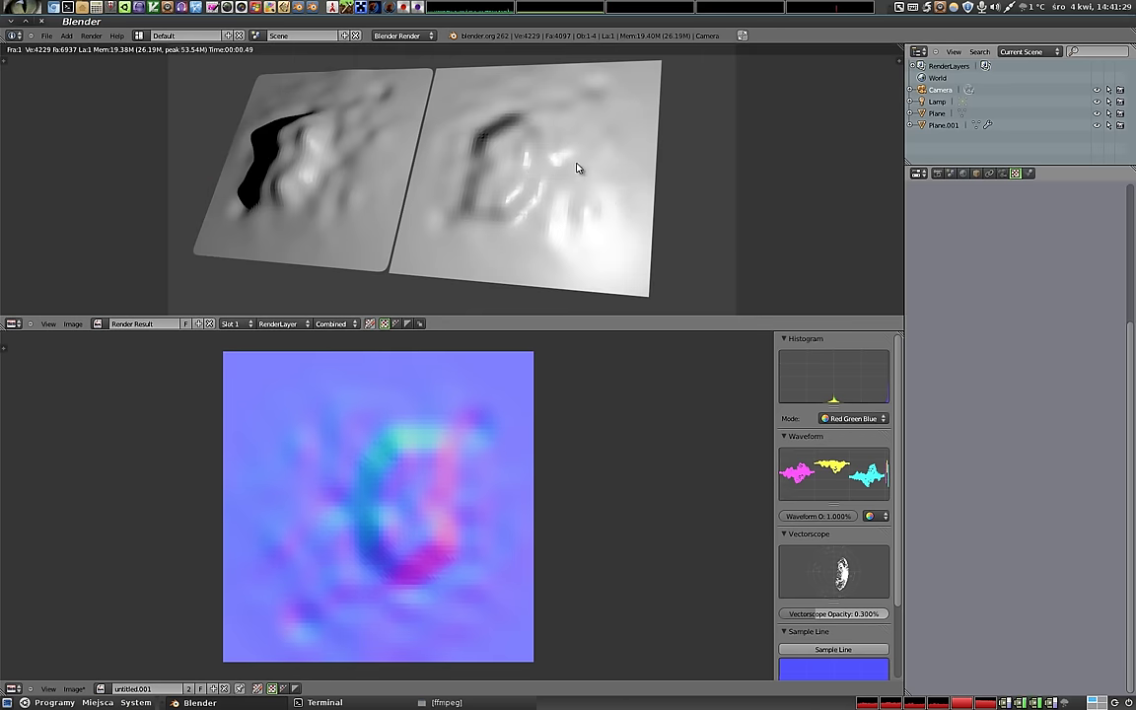
{"action": "key", "text": "Escape"}
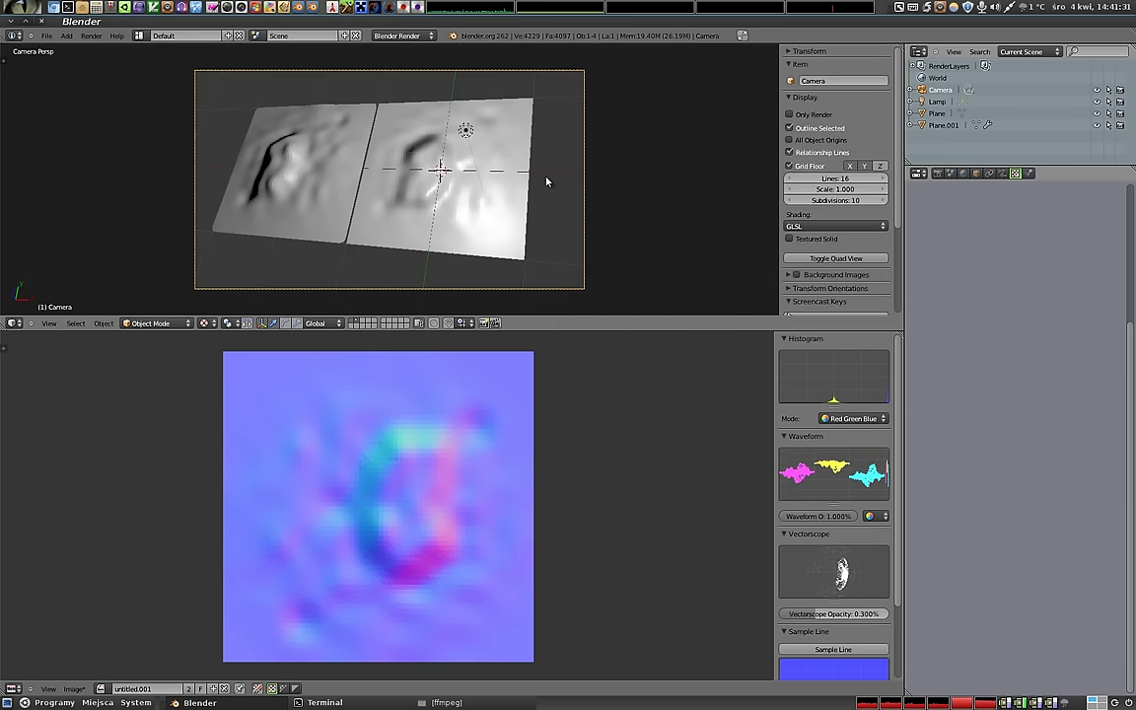
- Uncheck the low-poly plane's normal-map texture slot, render it flat, then view camera and lamp
{"action": "right_click", "coordinate": [548, 180]}
{"action": "scroll", "coordinate": [1023, 282], "scroll_direction": "up", "scroll_amount": 5}
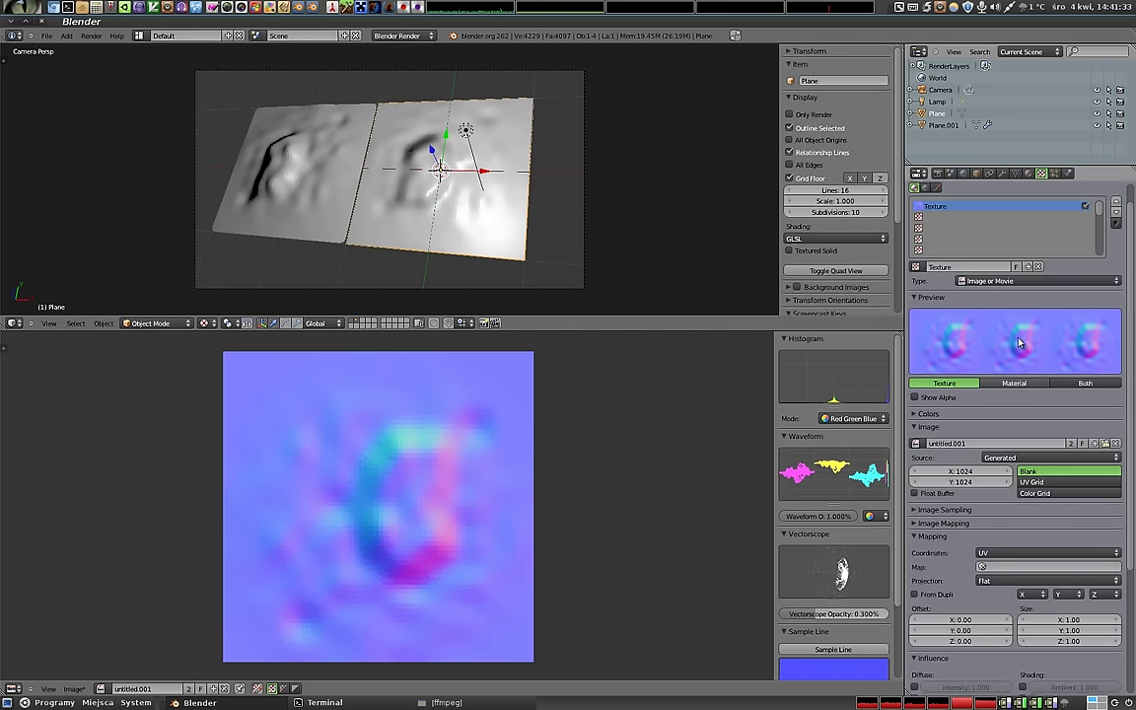
{"action": "left_click", "coordinate": [1085, 230]}
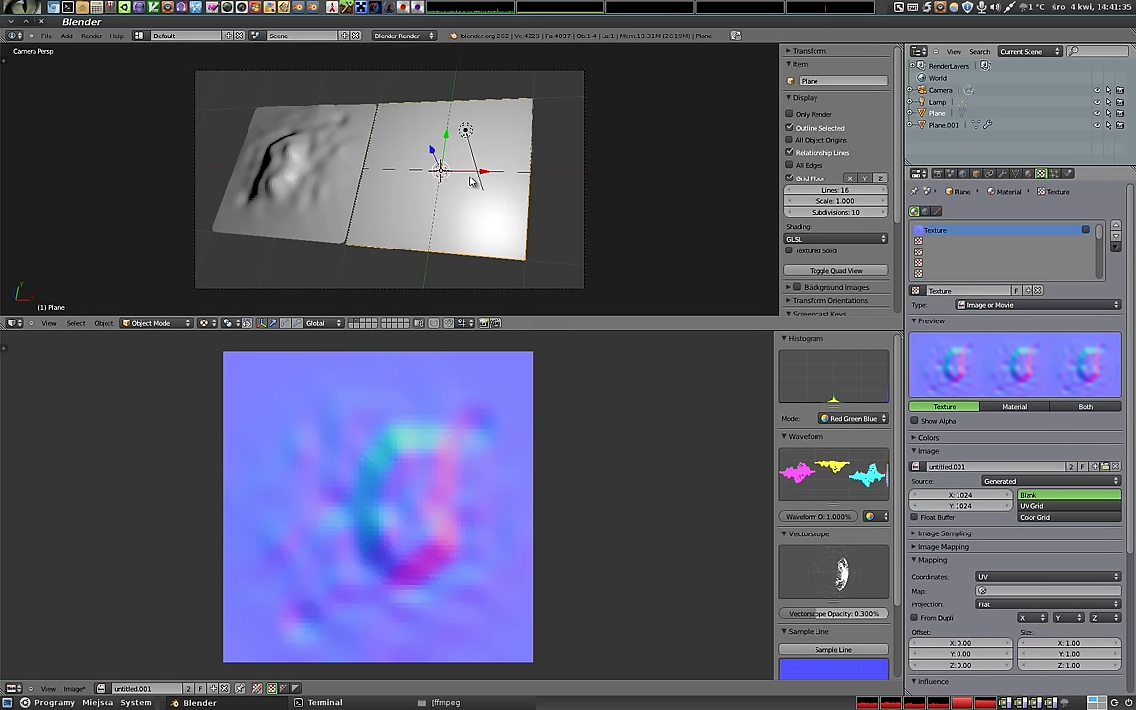
{"action": "key", "text": "F12"}
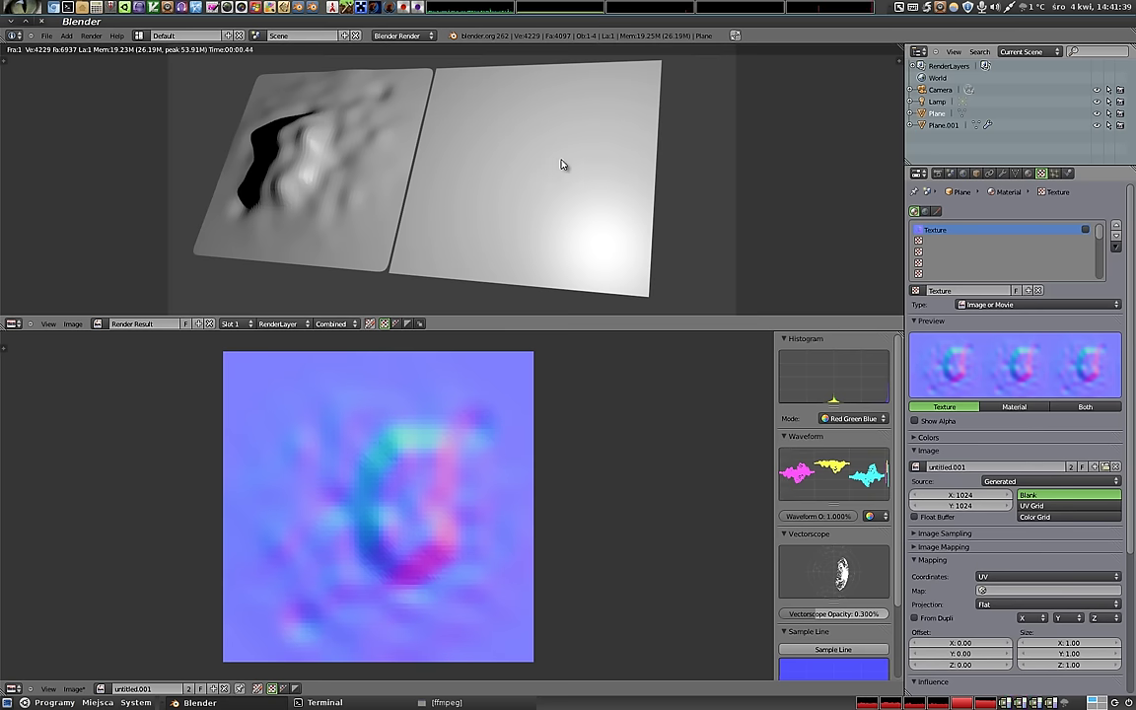
{"action": "key", "text": "Escape"}
{"action": "mouse_move", "coordinate": [532, 177]}
{"action": "middle_mouse_down"}
{"action": "mouse_move", "coordinate": [365, 98]}
{"action": "mouse_move", "coordinate": [401, 112]}
{"action": "middle_mouse_up"}
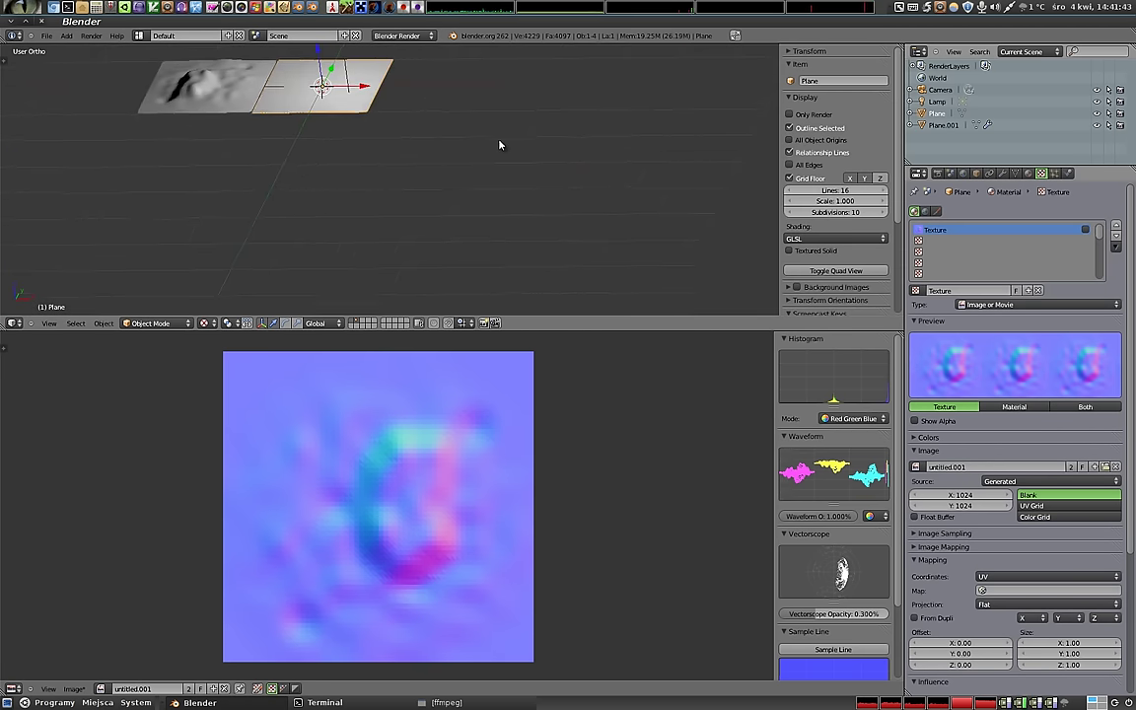
{"action": "middle_click_drag", "start_coordinate": [197, 69], "coordinate": [353, 186], "text": "shift"}
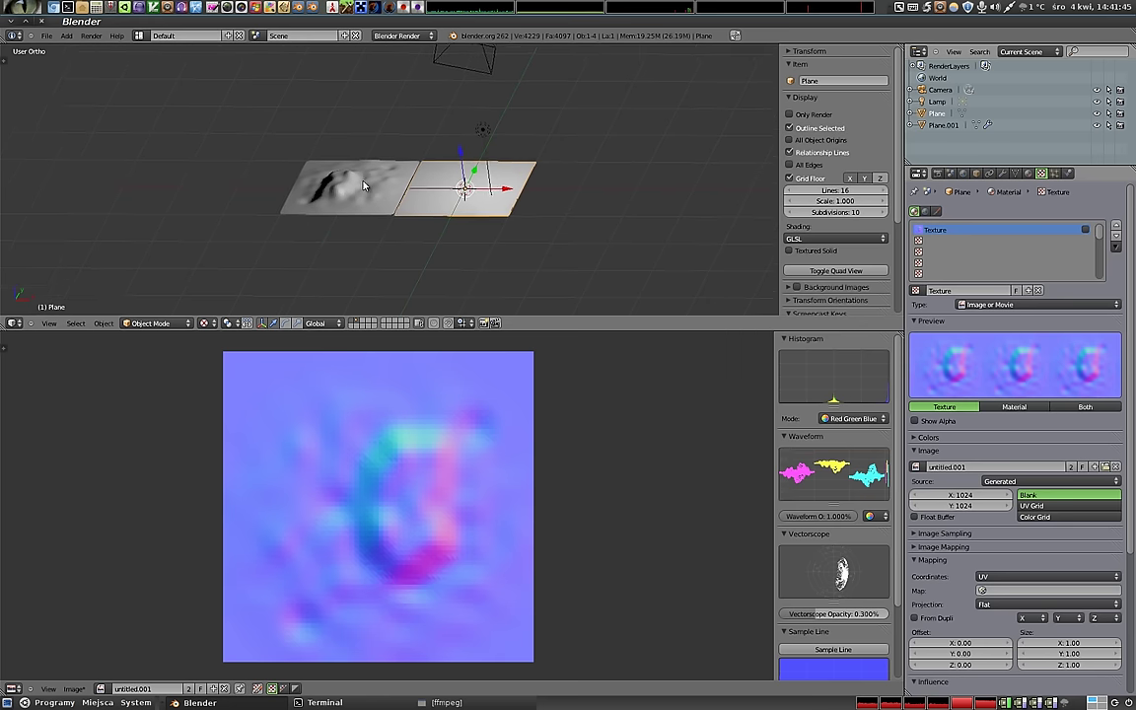
{"action": "scroll", "coordinate": [353, 185], "scroll_direction": "up", "scroll_amount": 4}
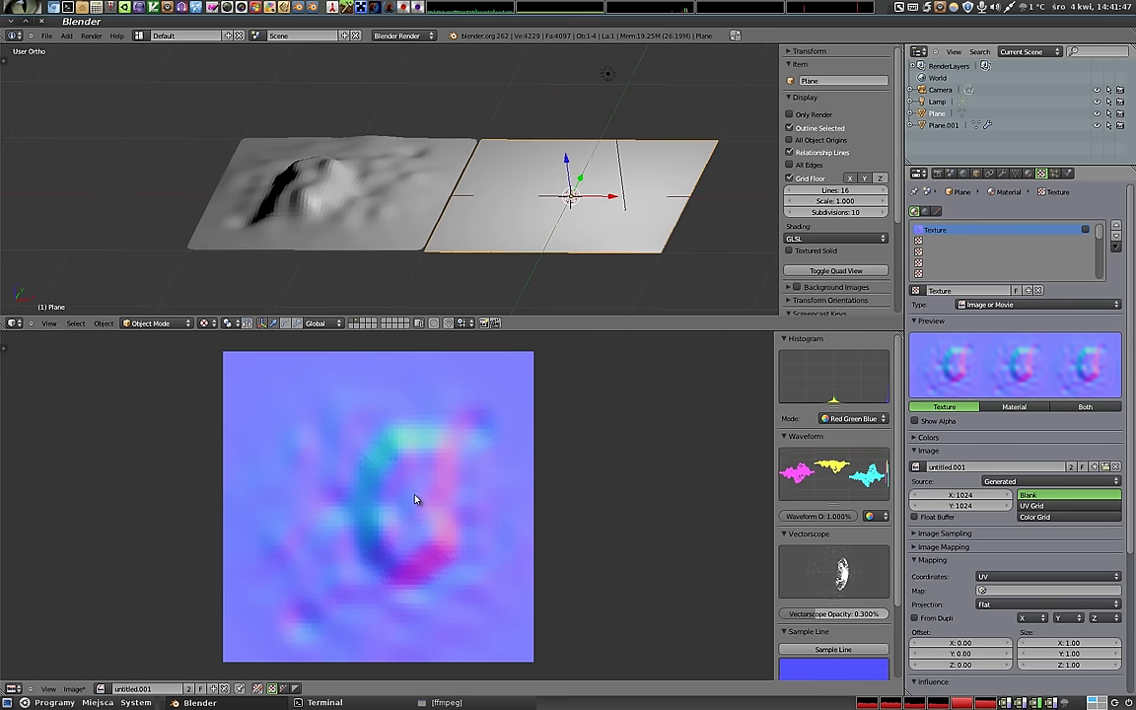